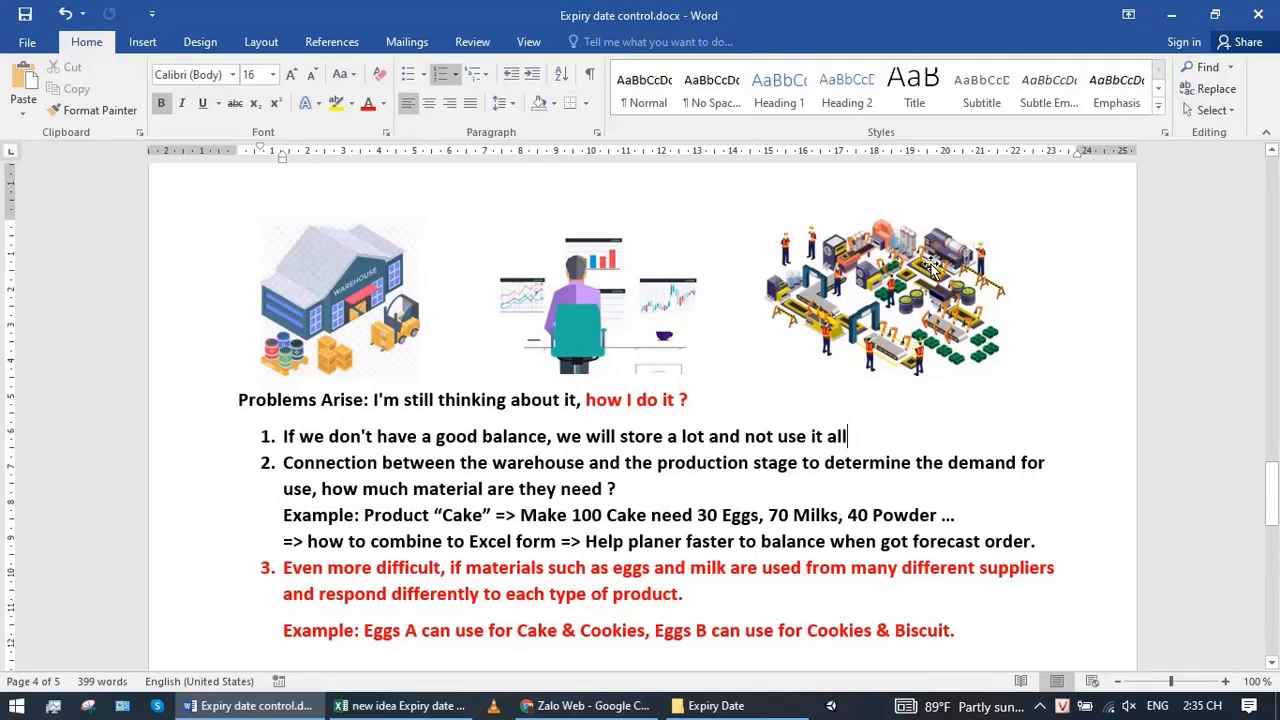
Review the three numbered problems under "Problems Arise", highlighting each item of the list in turn
drag(961, 630, 928, 428)
click(425, 462)
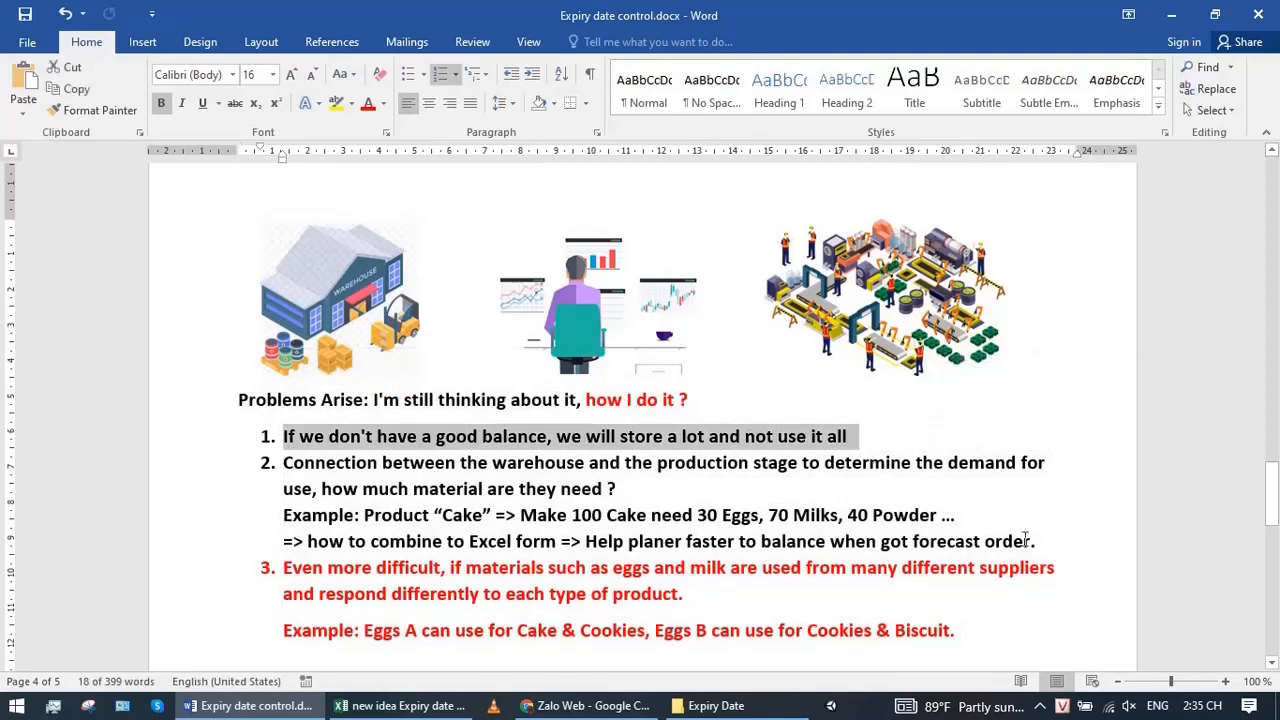
drag(1027, 541, 305, 455)
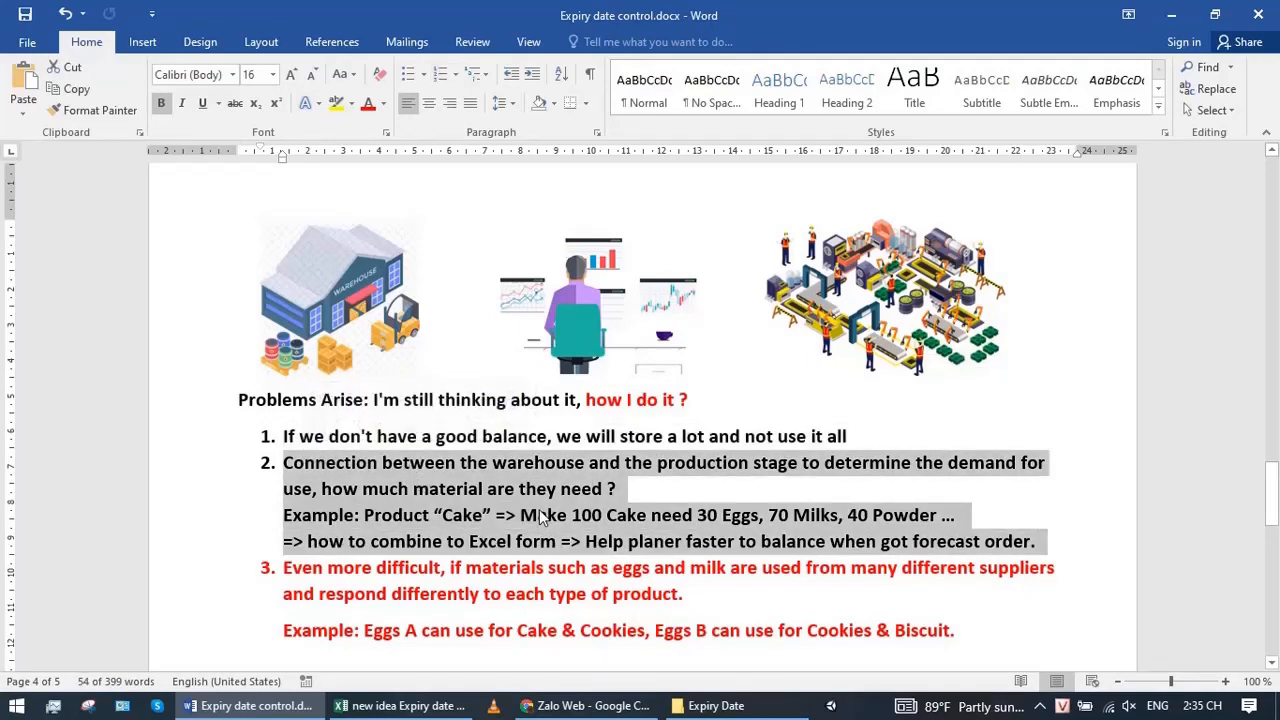
drag(985, 641, 285, 565)
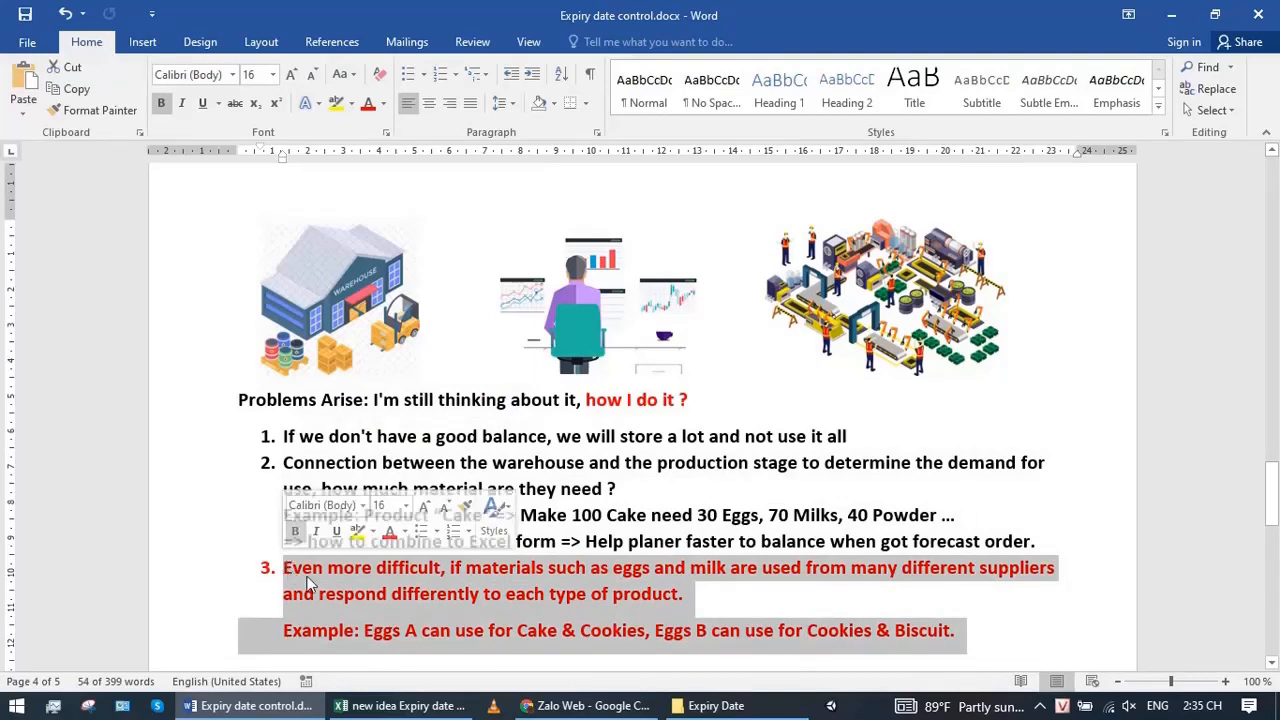
click(537, 592)
Switch to the Excel workbook "new idea Expiry date control P2" and examine the Template A heading and Cake's material types
mouse_move(380, 703)
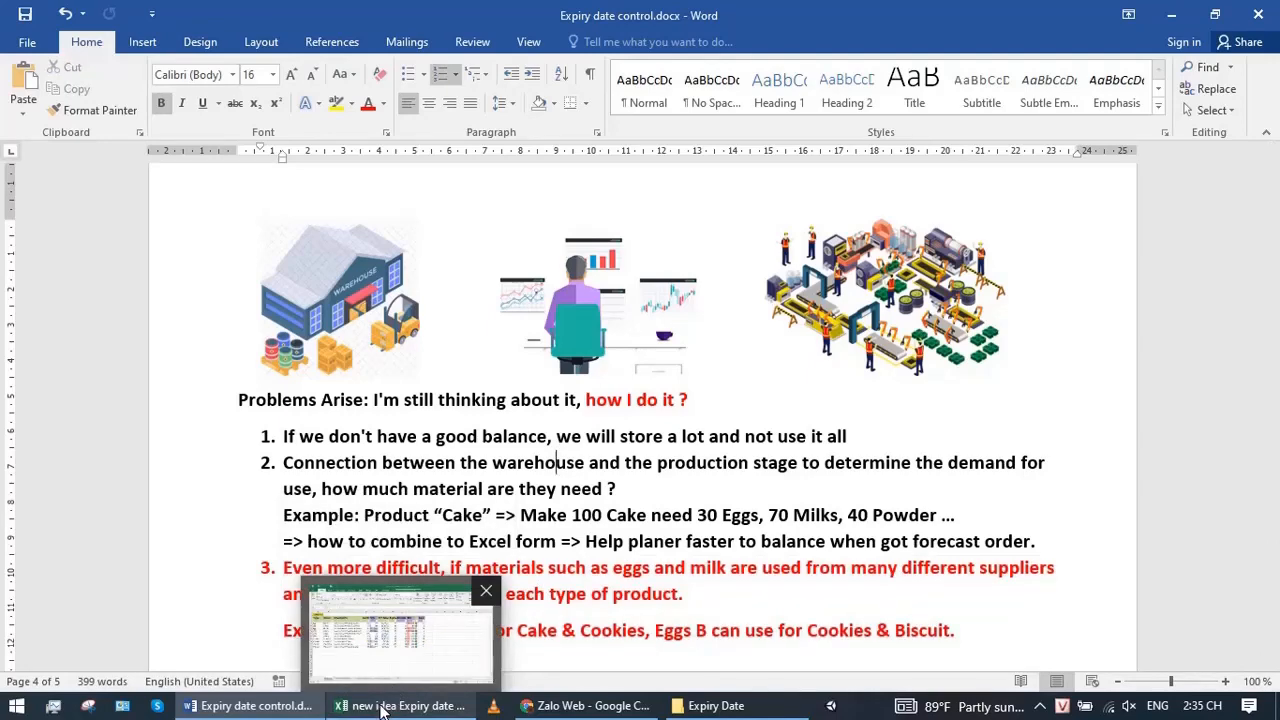
click(380, 706)
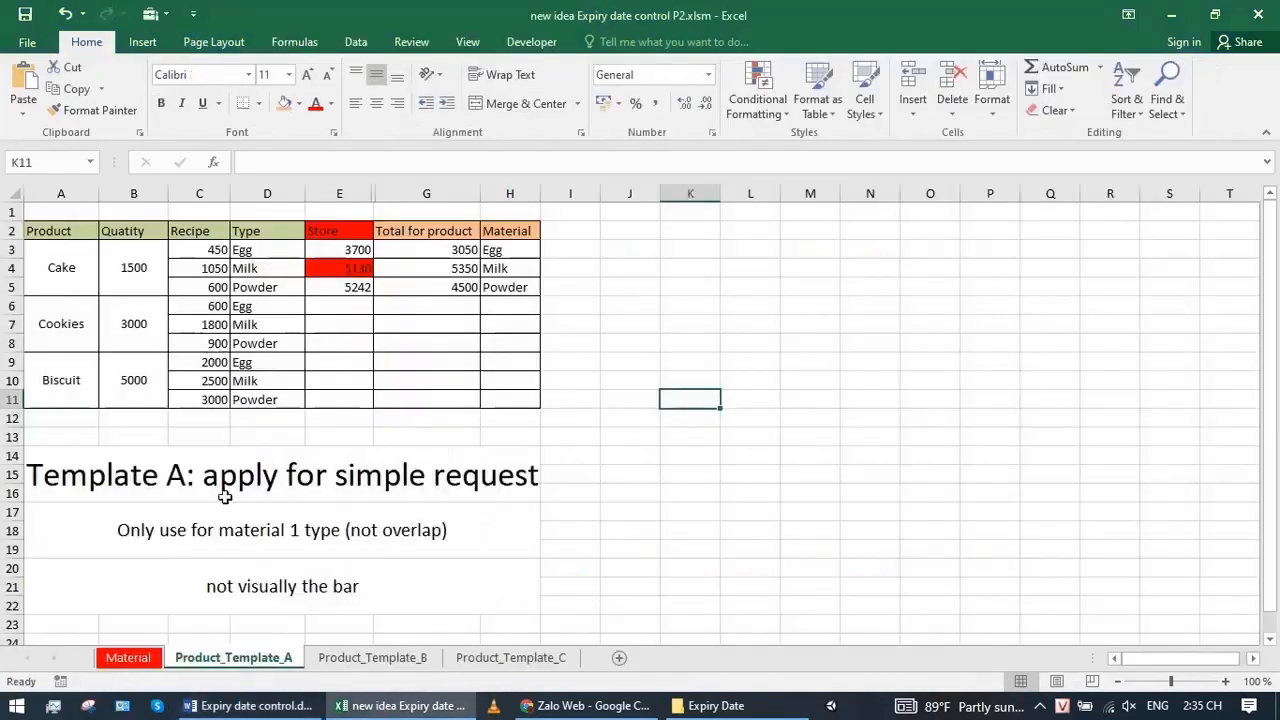
click(343, 474)
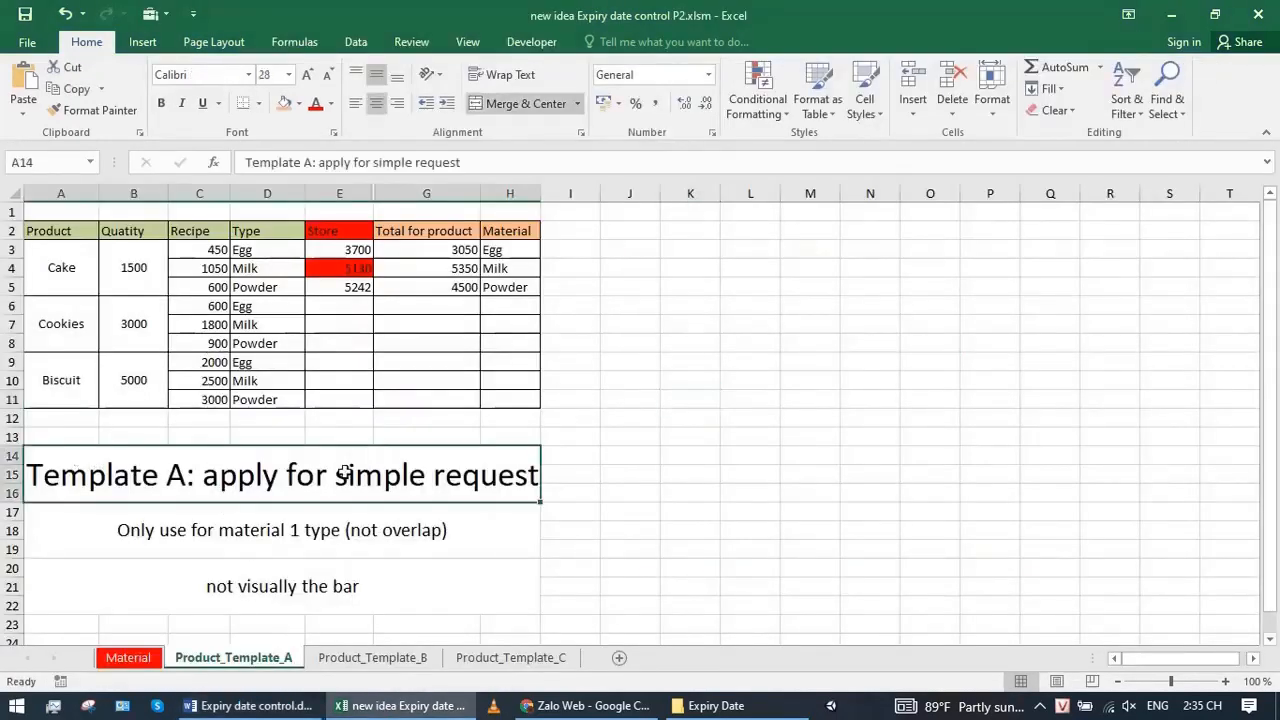
click(609, 430)
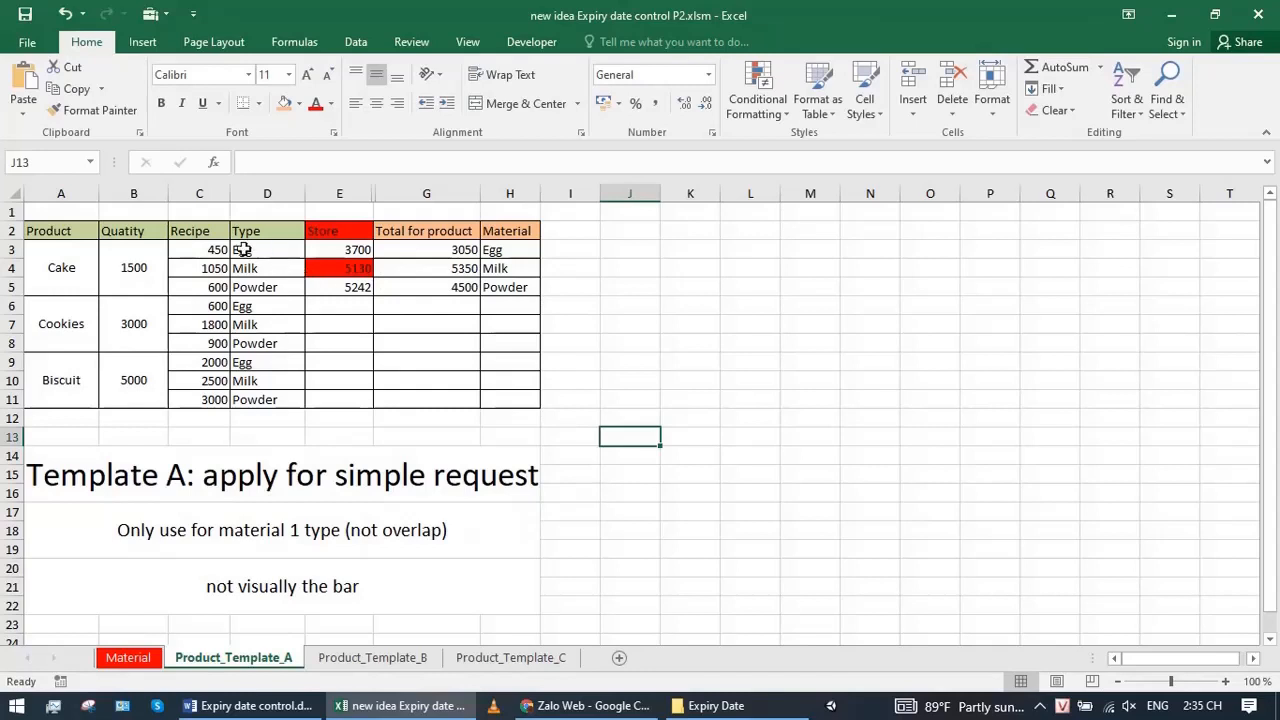
drag(268, 249, 280, 288)
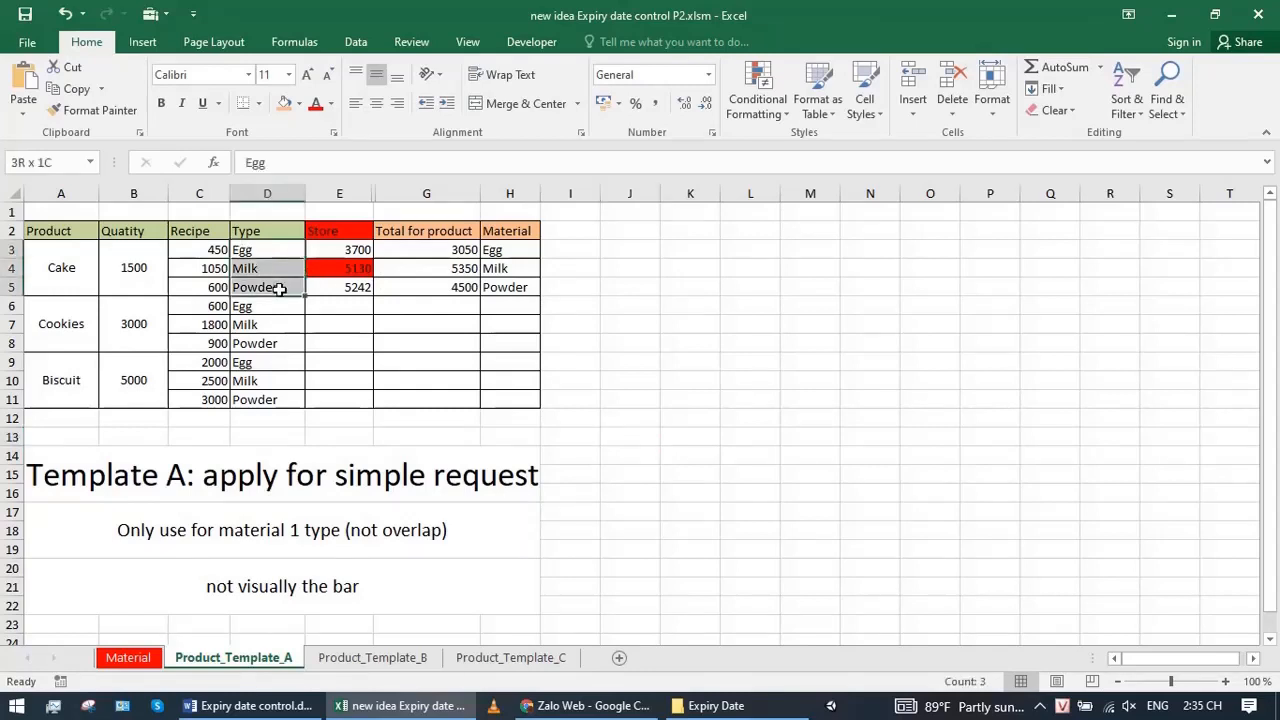
click(272, 250)
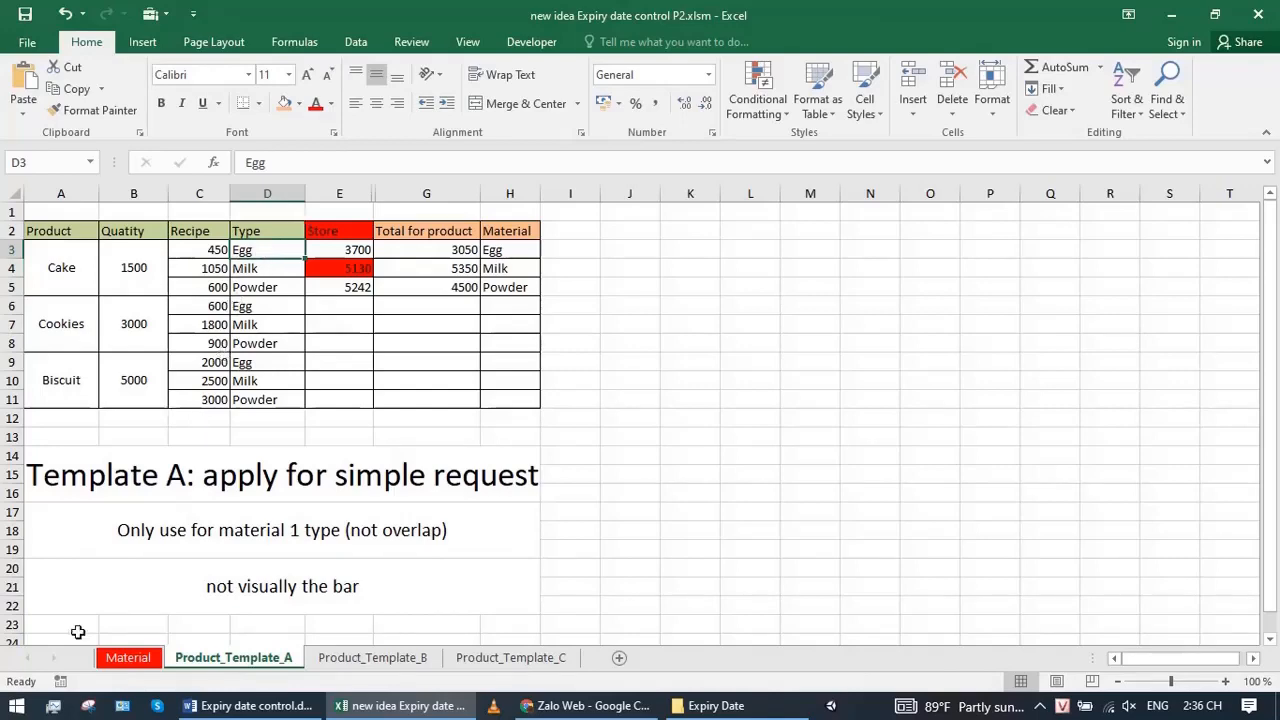
Examine the entries in the Type column of the Material sheet
click(116, 657)
drag(50, 273, 57, 440)
click(58, 241)
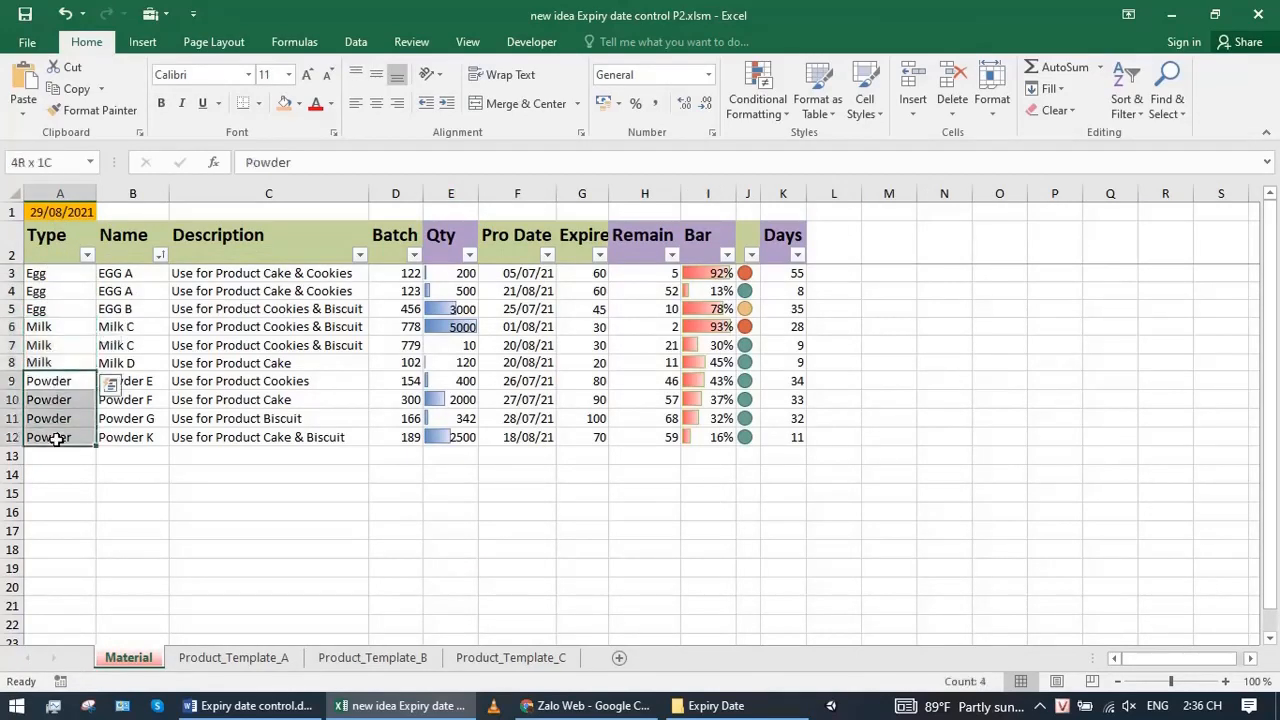
Return to the Product_Template_A sheet and inspect the Recipe formulas for Cake's egg, milk and powder
click(234, 657)
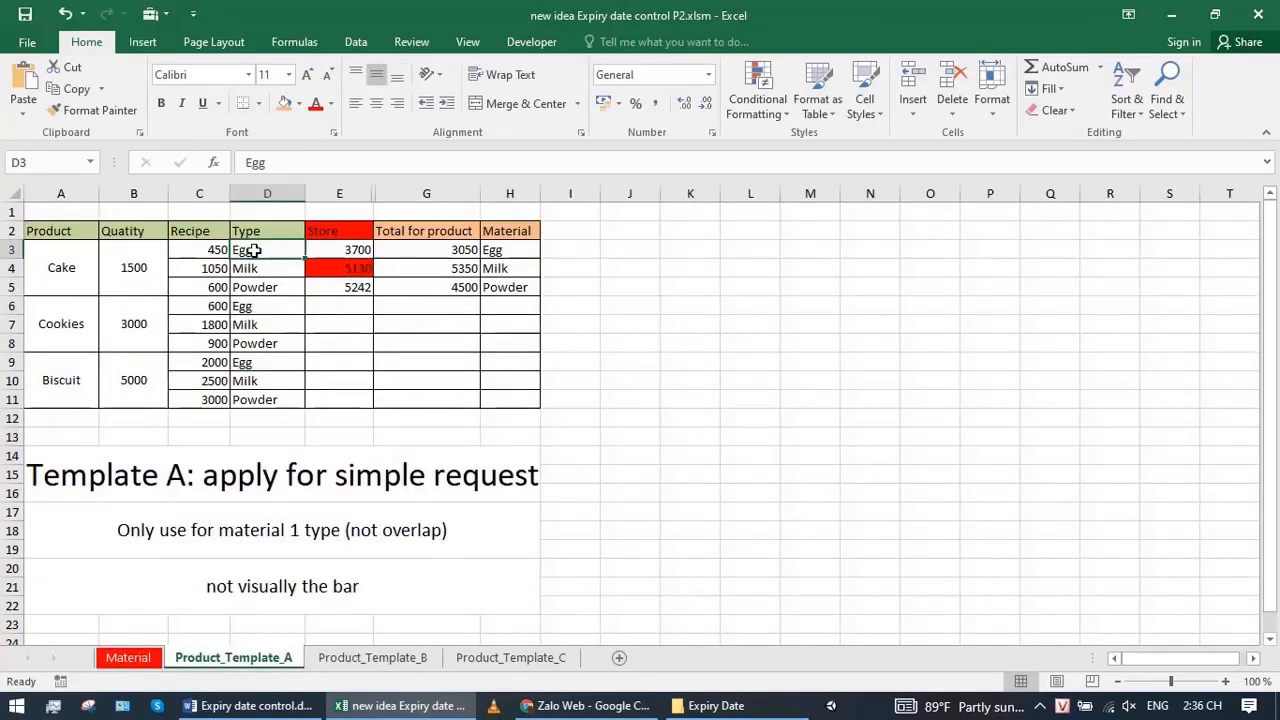
click(189, 251)
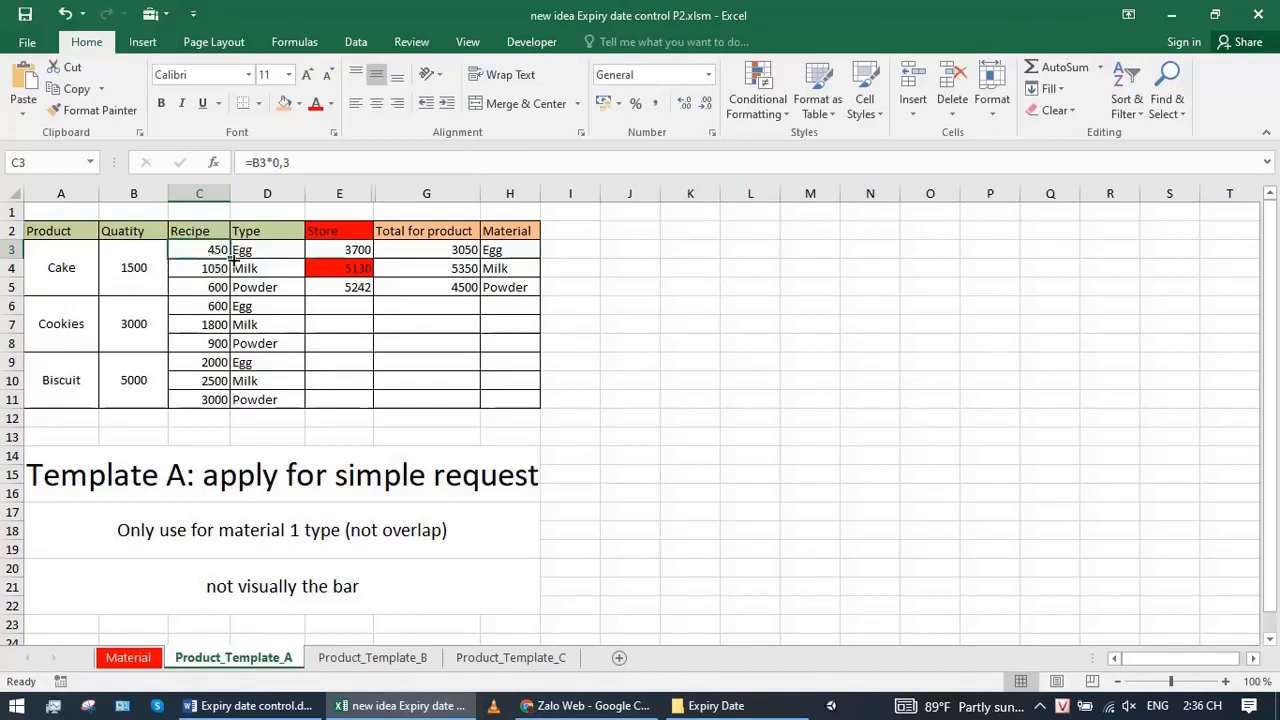
click(197, 268)
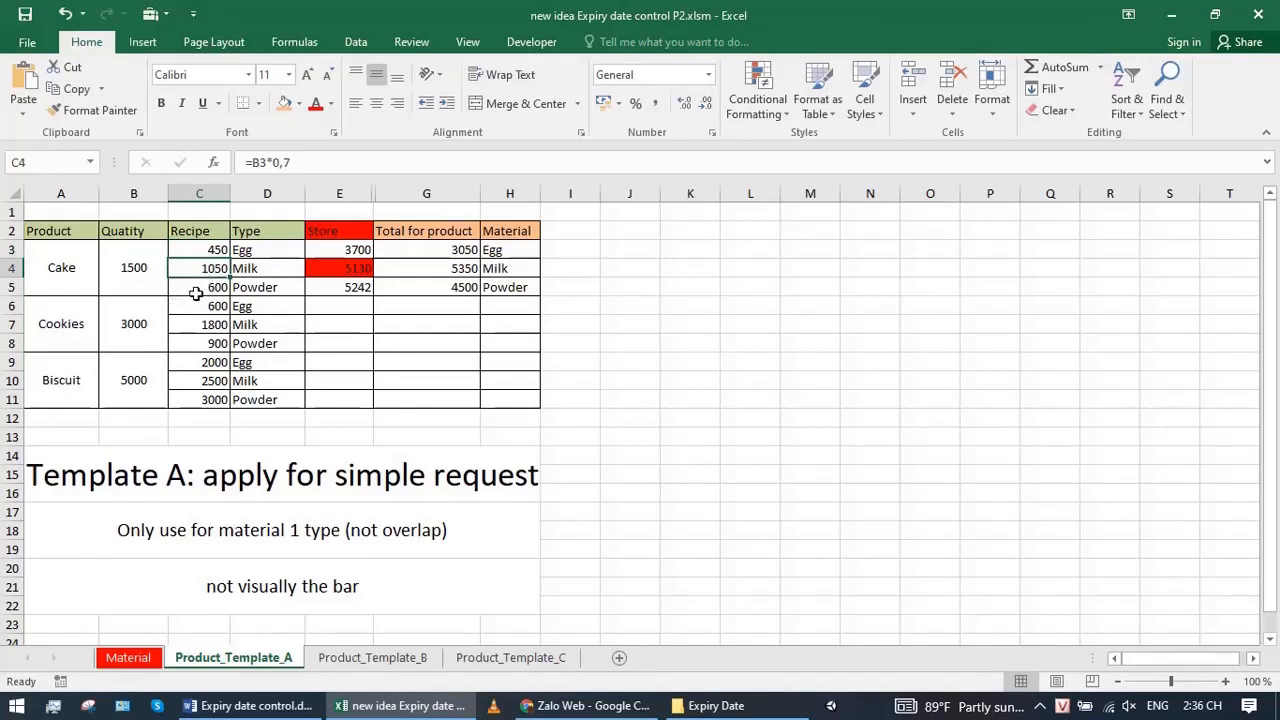
click(197, 291)
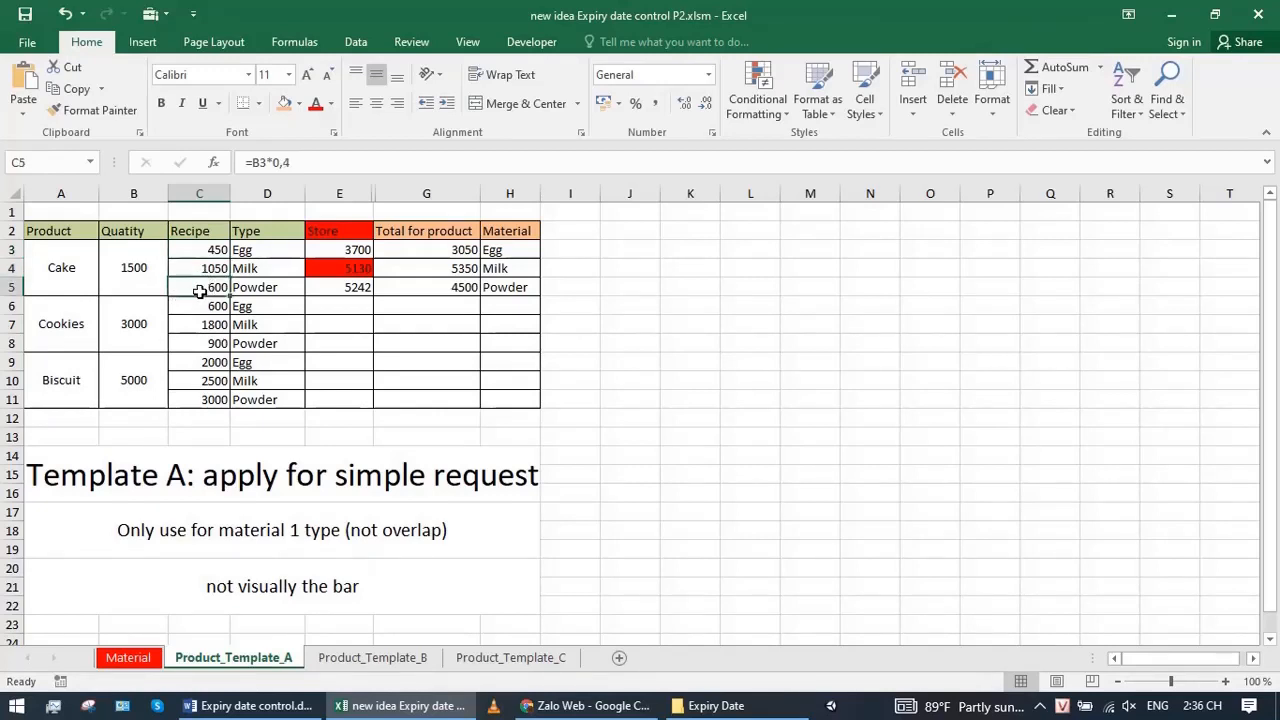
click(192, 250)
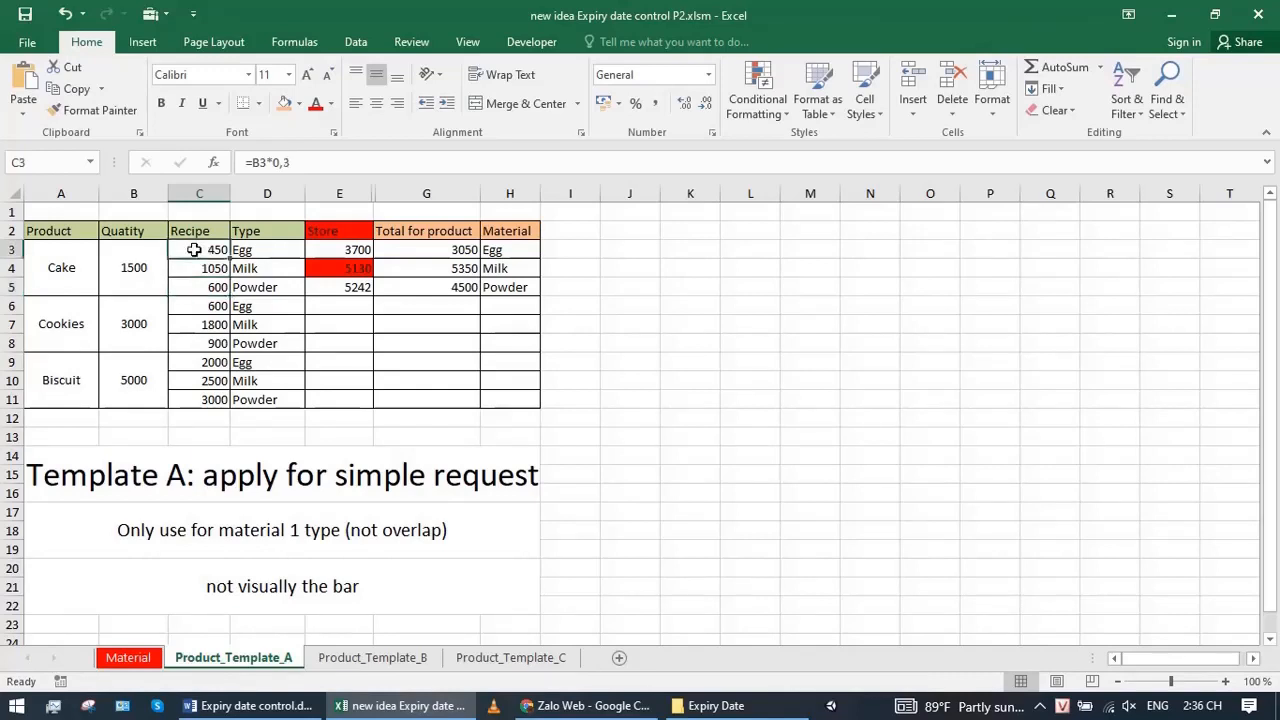
click(189, 272)
click(191, 288)
drag(189, 255, 189, 282)
click(192, 270)
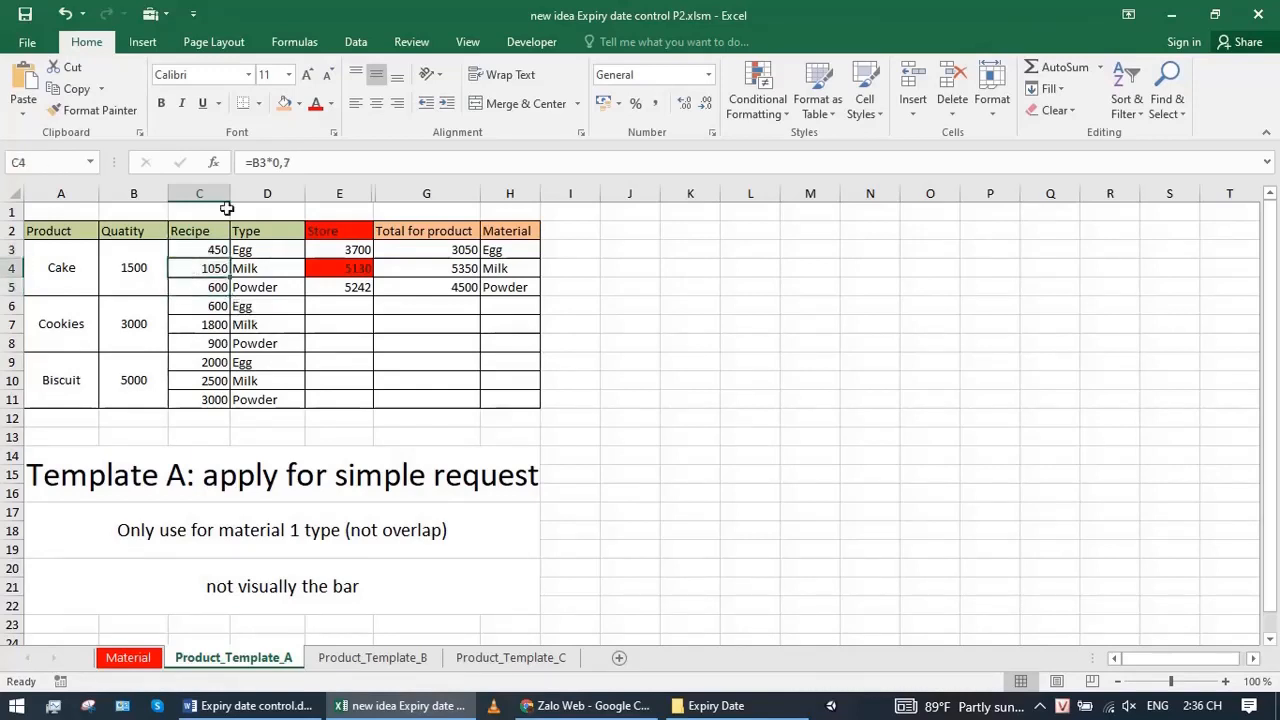
click(191, 288)
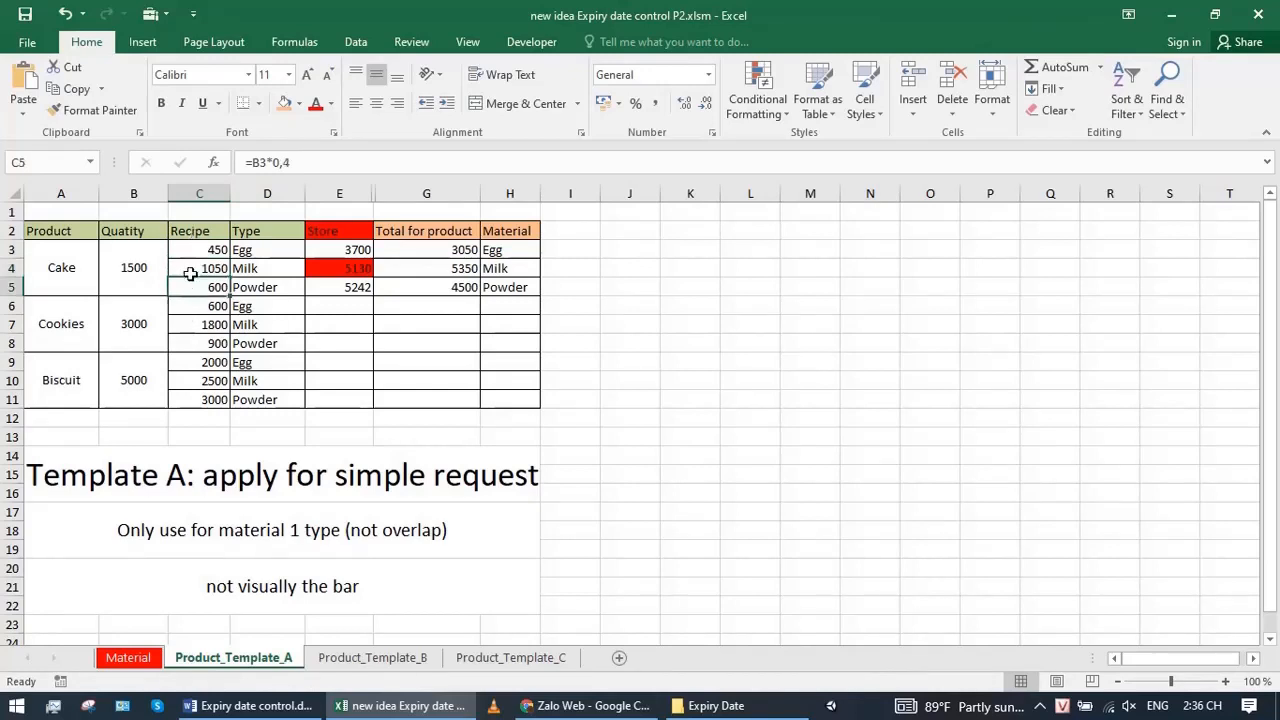
Inspect the SUMIFS formula in the Store cell for Egg and the Material sheet's Qty column it refers to
click(316, 250)
click(618, 162)
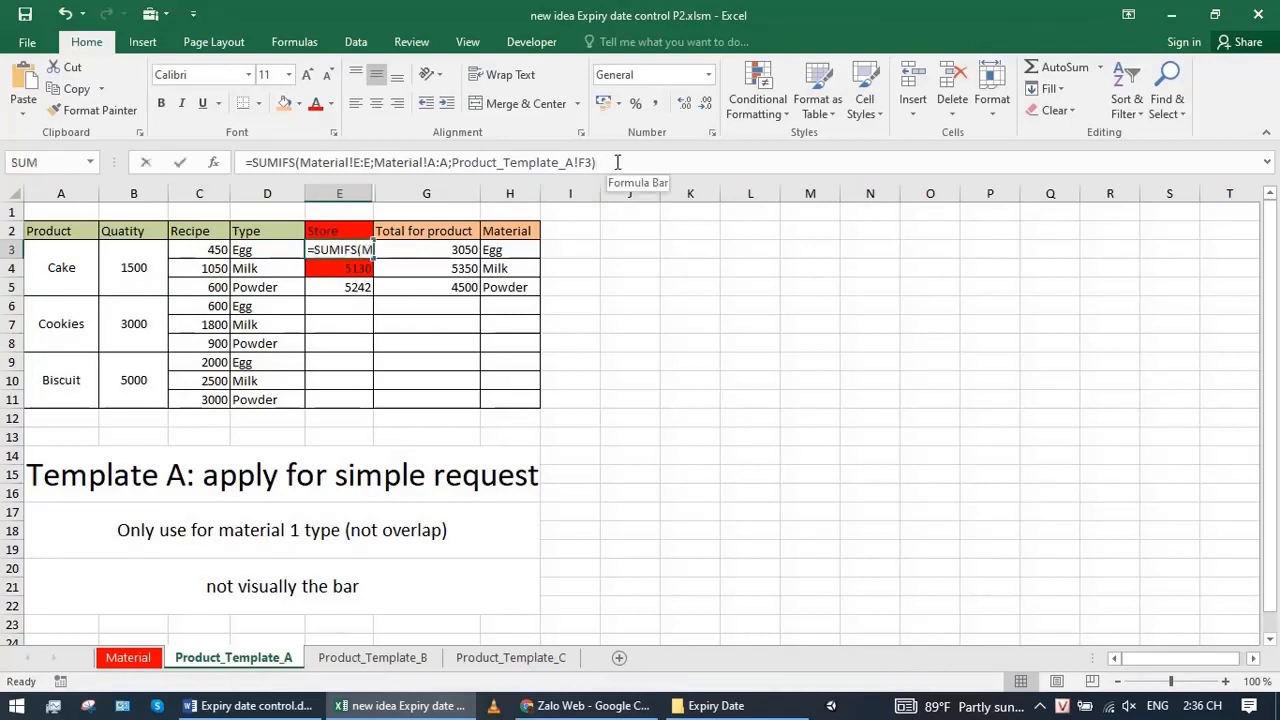
click(618, 162)
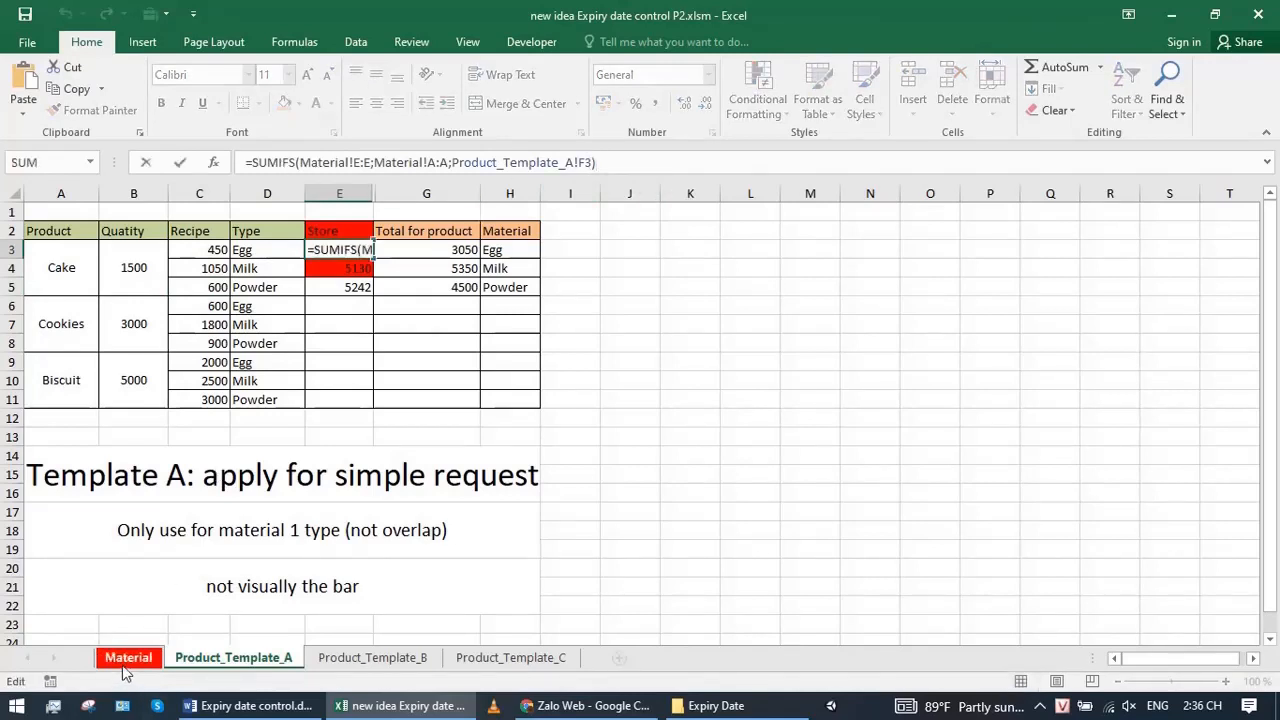
click(129, 658)
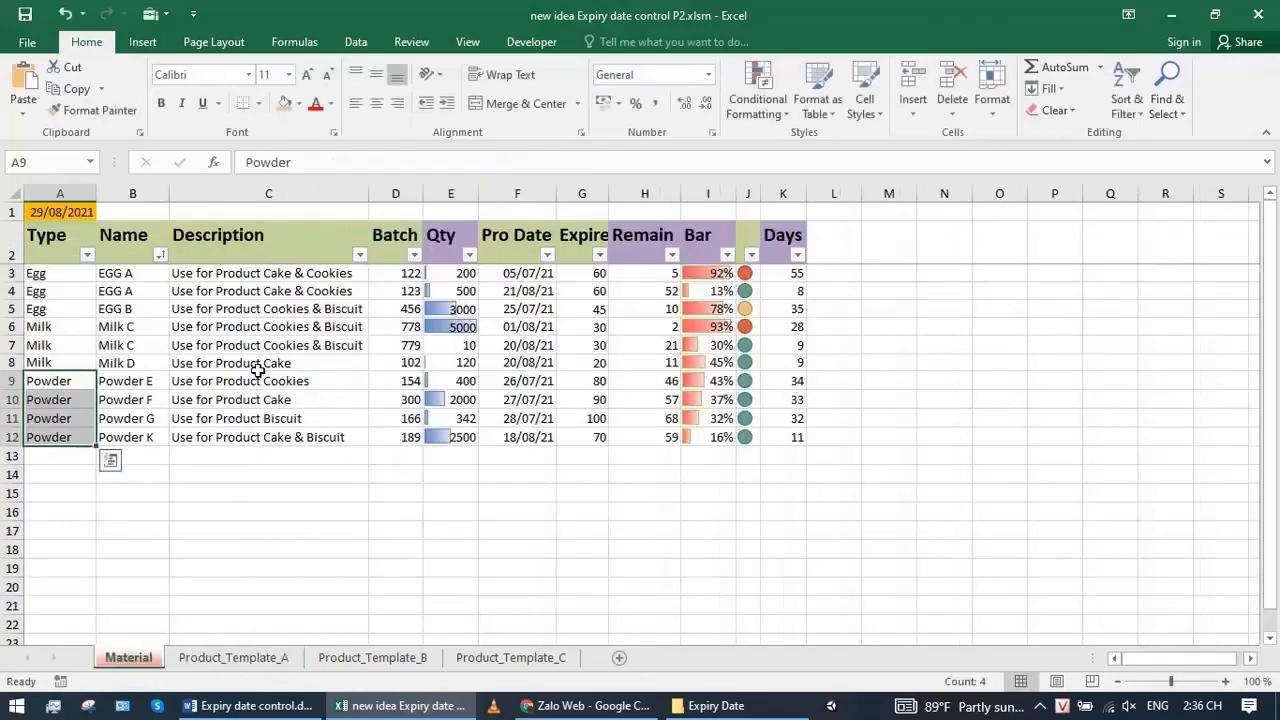
click(449, 195)
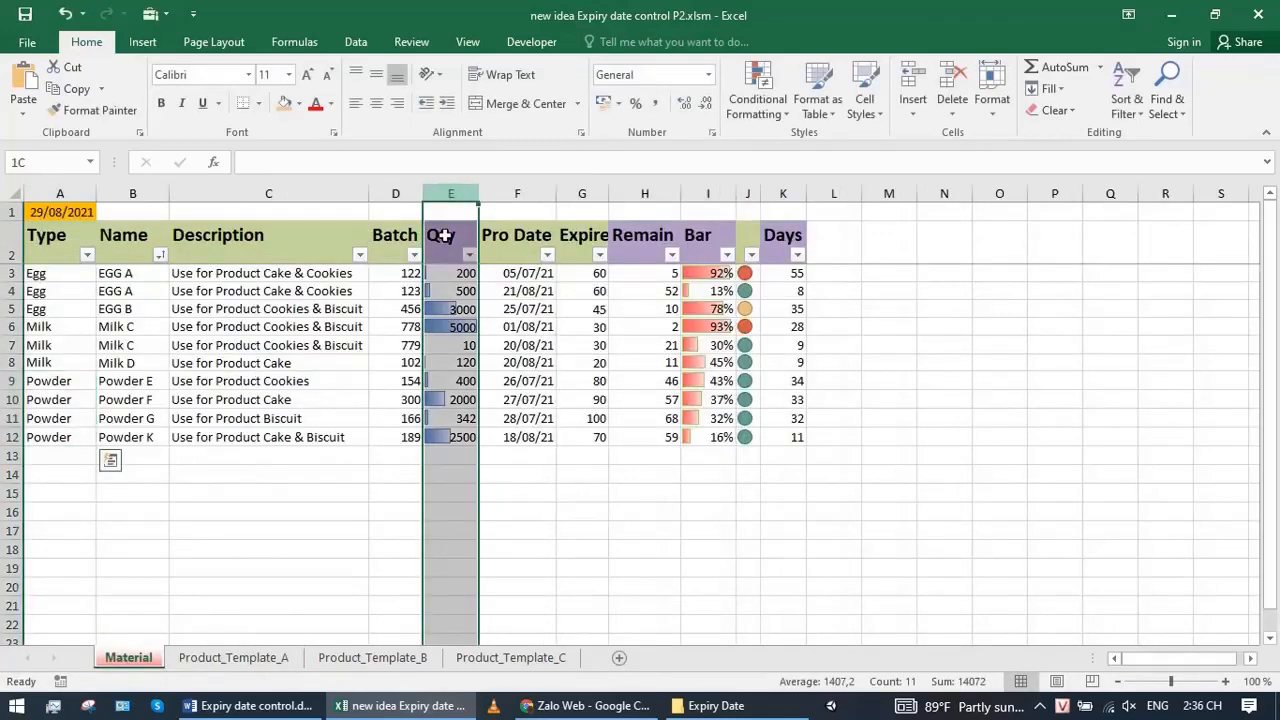
Return to Product_Template_A and inspect the ranges used by the Total for product formula for Egg, leaving it unedited
click(230, 657)
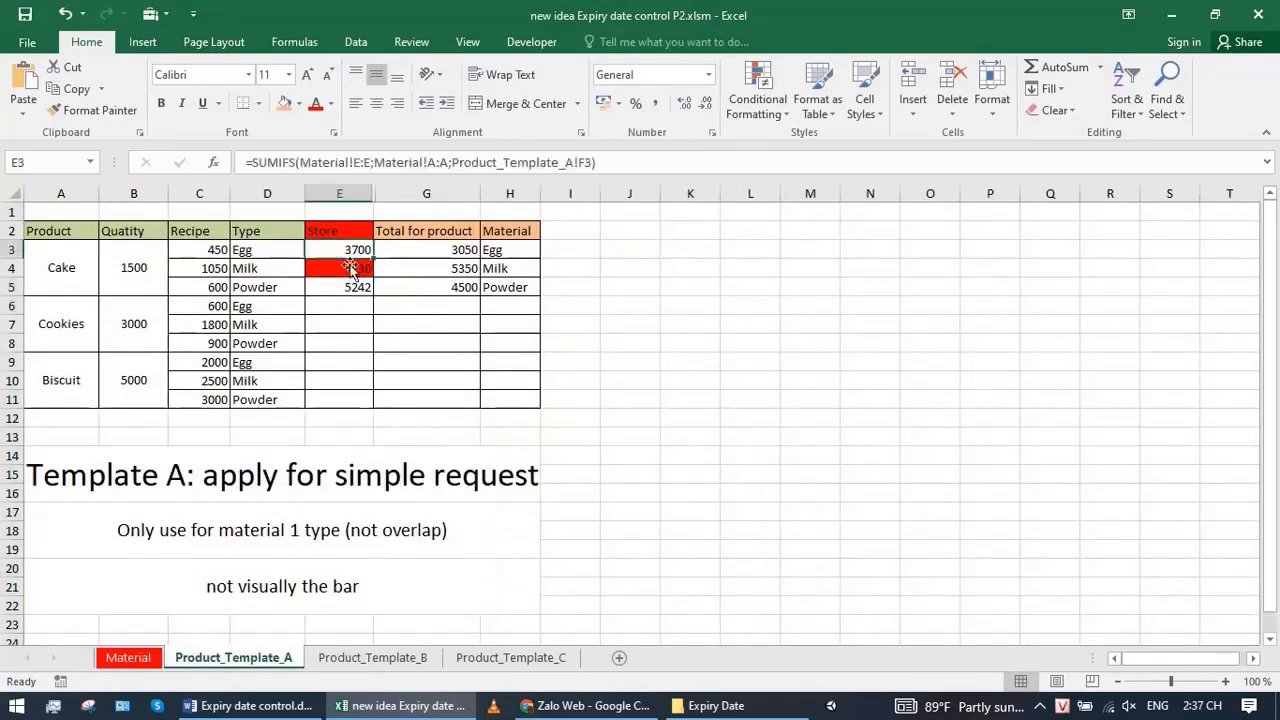
click(429, 329)
click(340, 255)
click(428, 250)
click(376, 162)
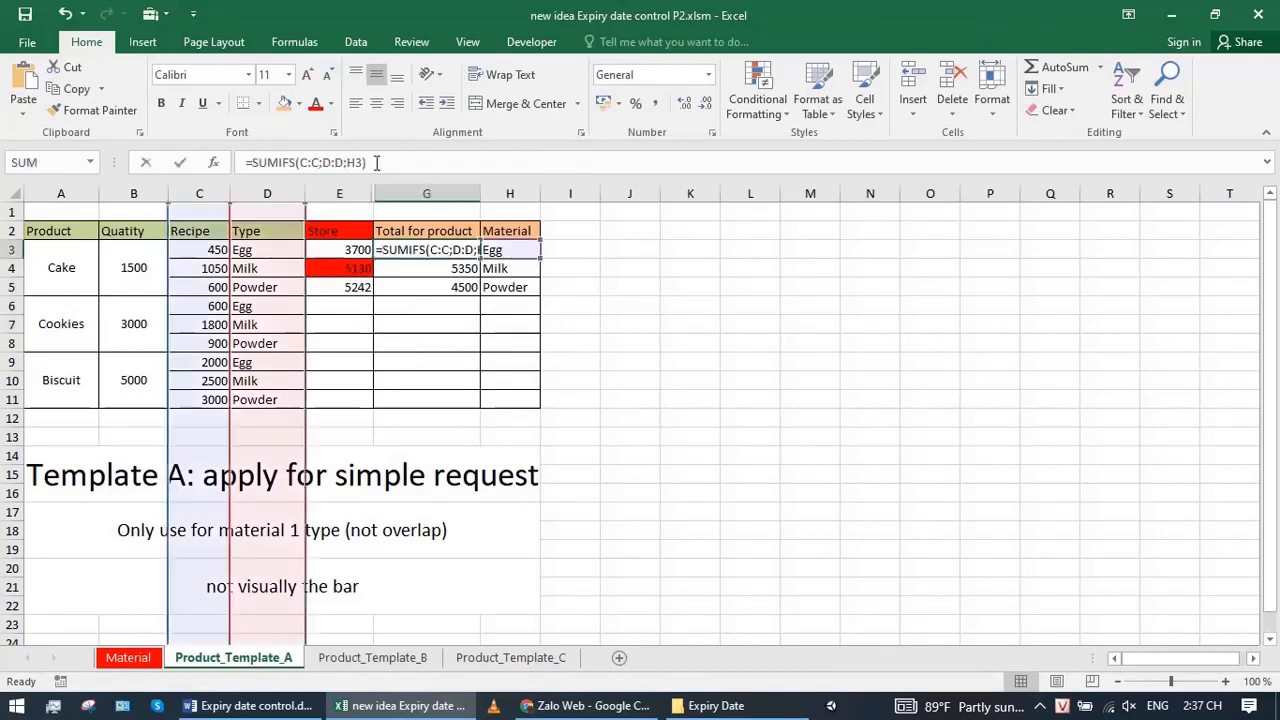
key(Escape)
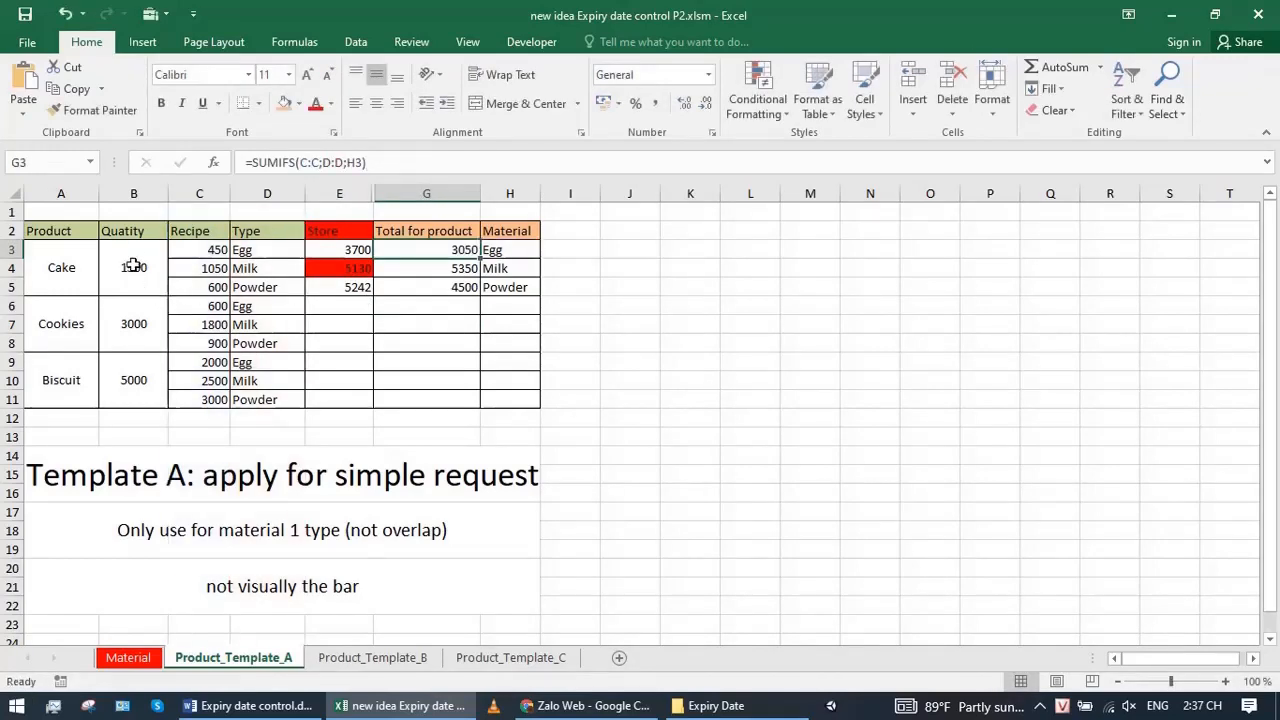
Check the Egg total against the combined sum of the egg recipe amounts for Cake, Cookies and Biscuit
drag(131, 266, 150, 382)
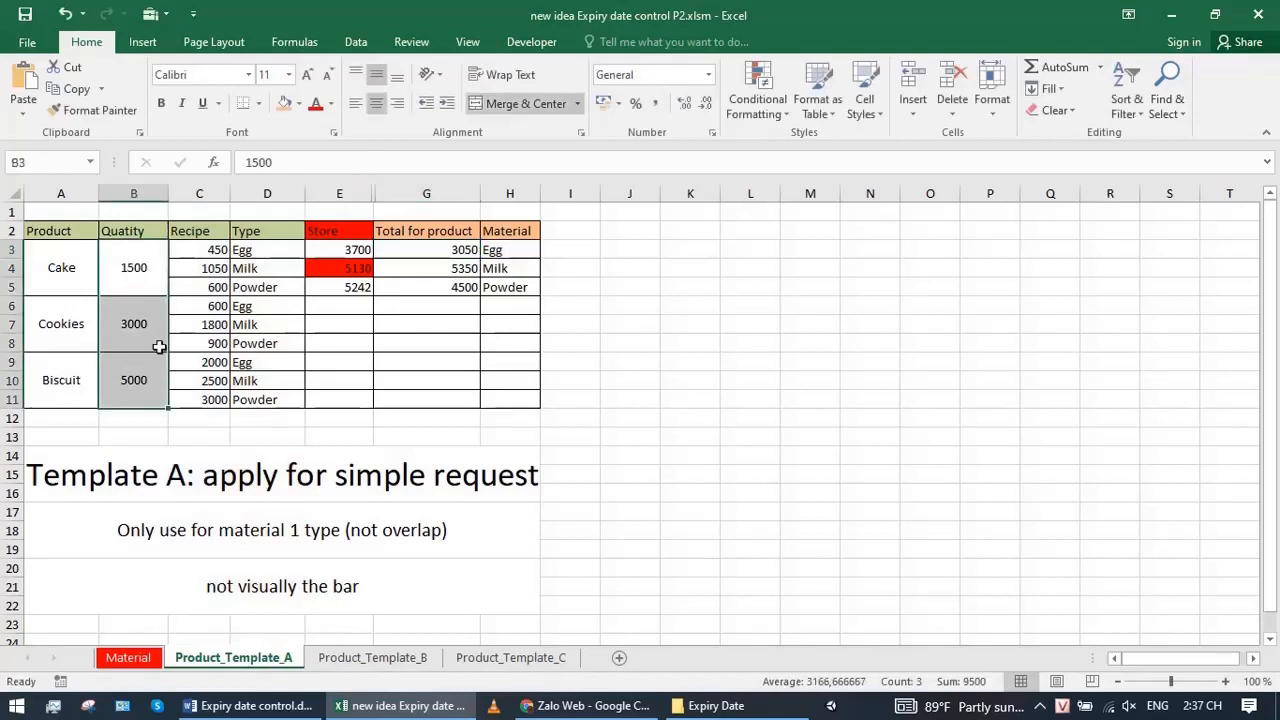
click(260, 249)
click(197, 250)
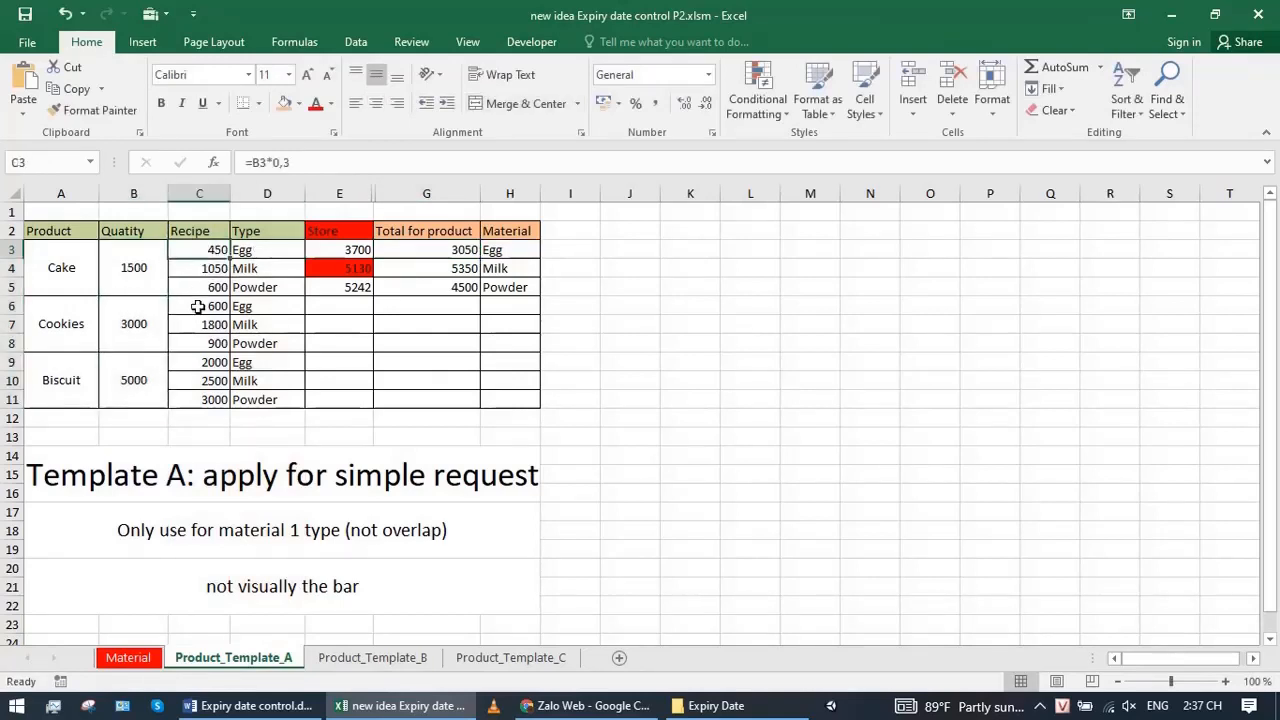
ctrl+click(197, 307)
ctrl+click(190, 362)
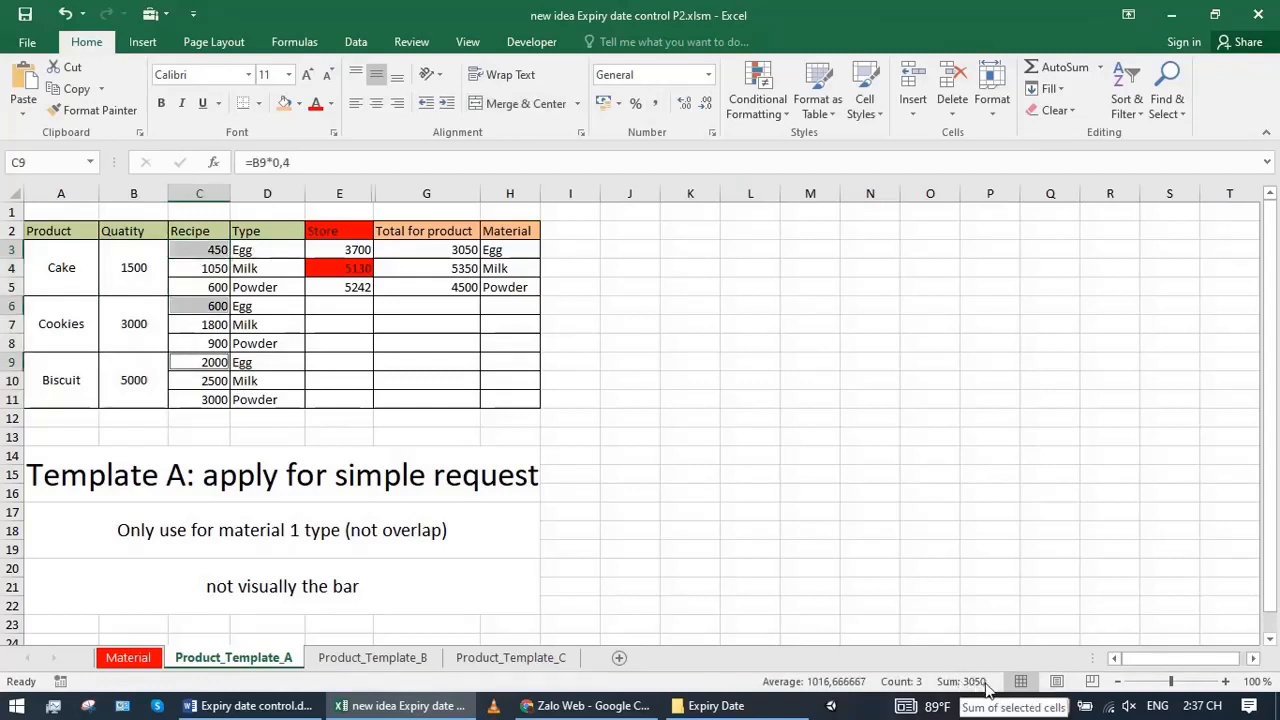
click(457, 247)
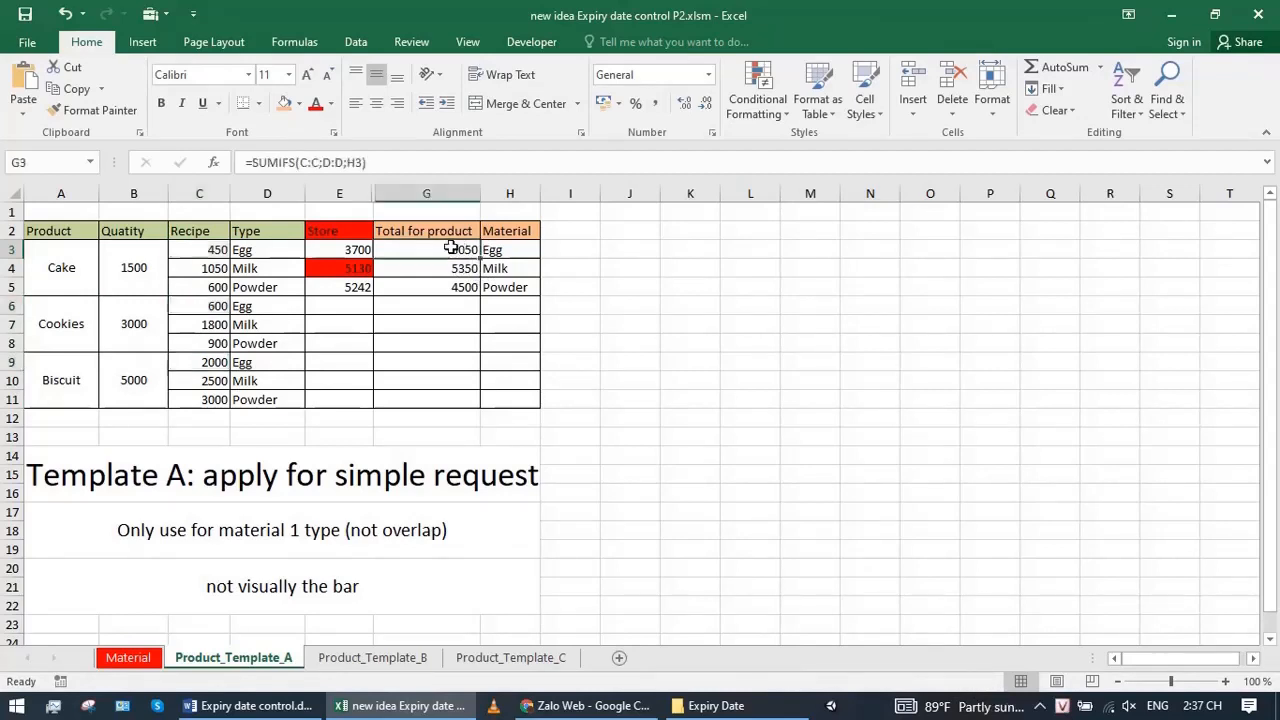
Compare the Store quantities with the Total for product values for Egg and Milk, and check Powder's Store cell
click(334, 252)
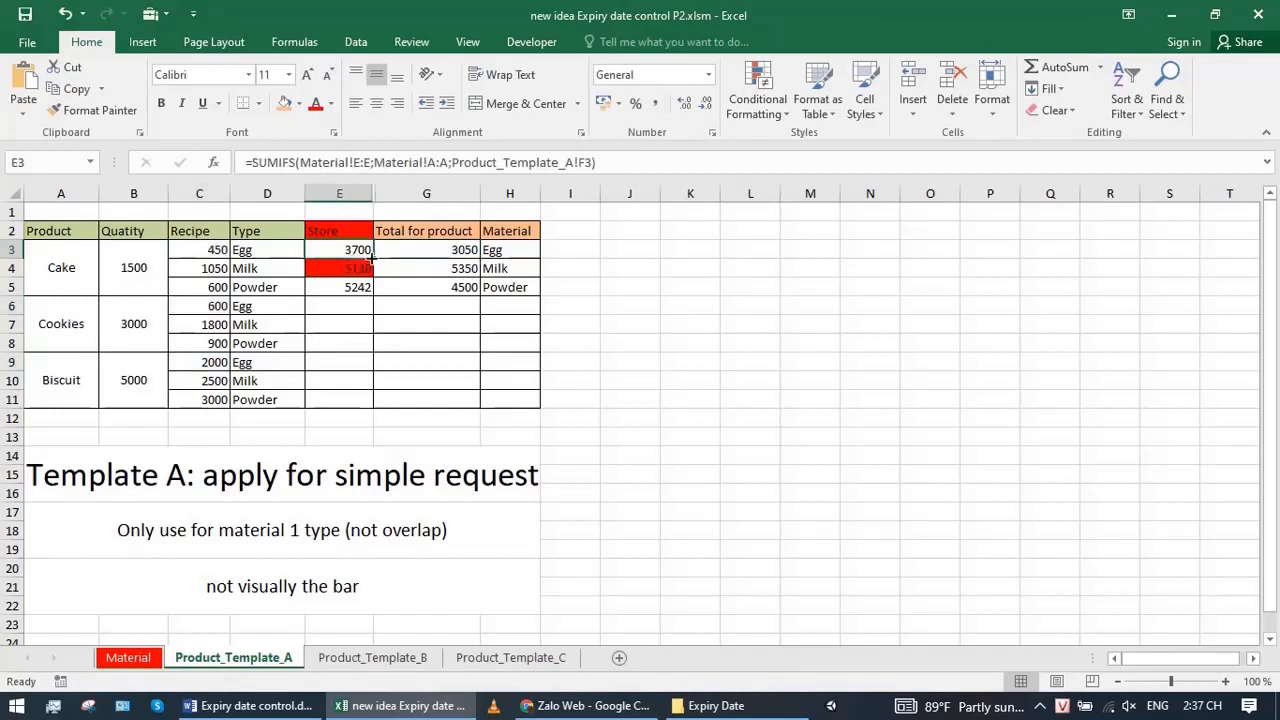
click(423, 247)
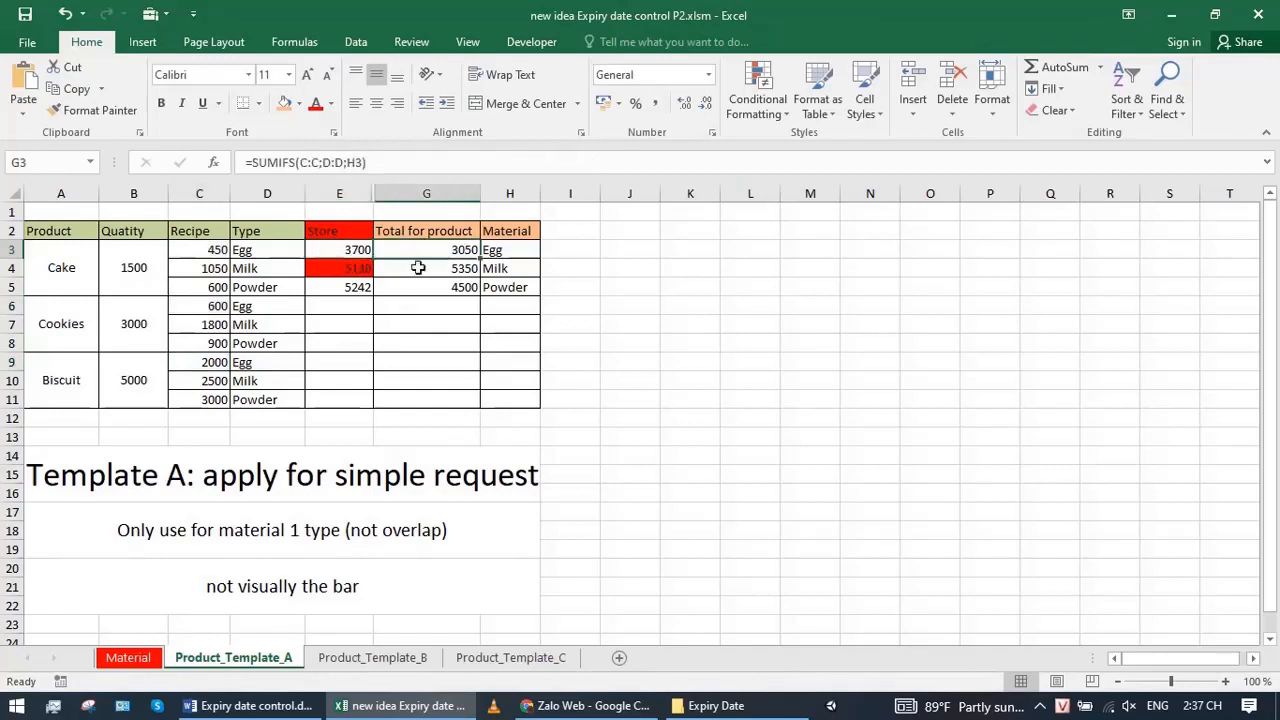
click(424, 269)
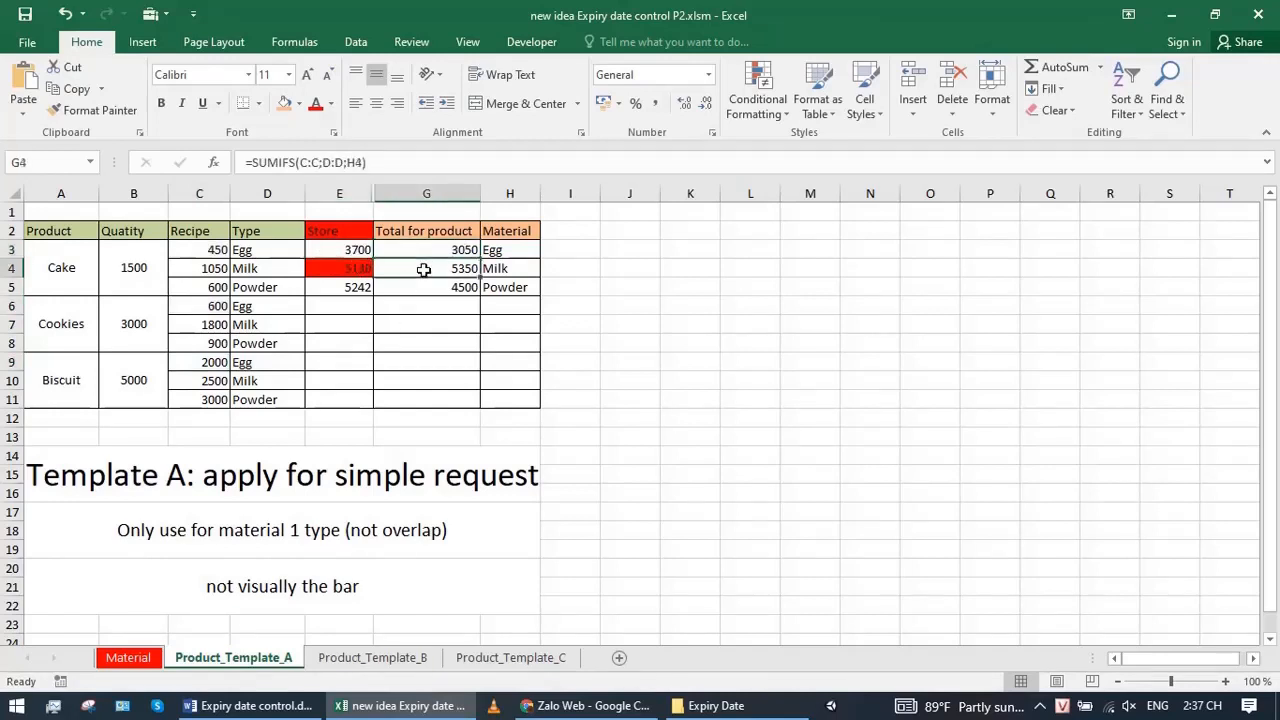
click(338, 268)
click(418, 270)
click(345, 268)
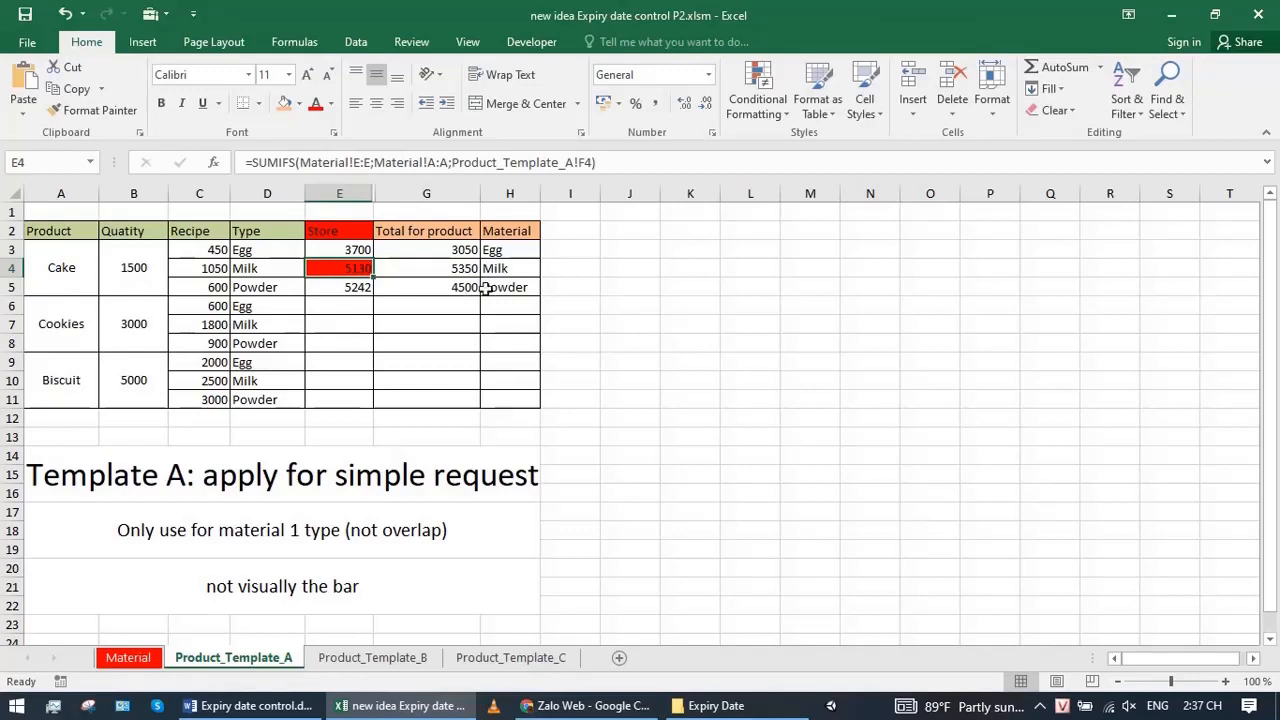
click(415, 270)
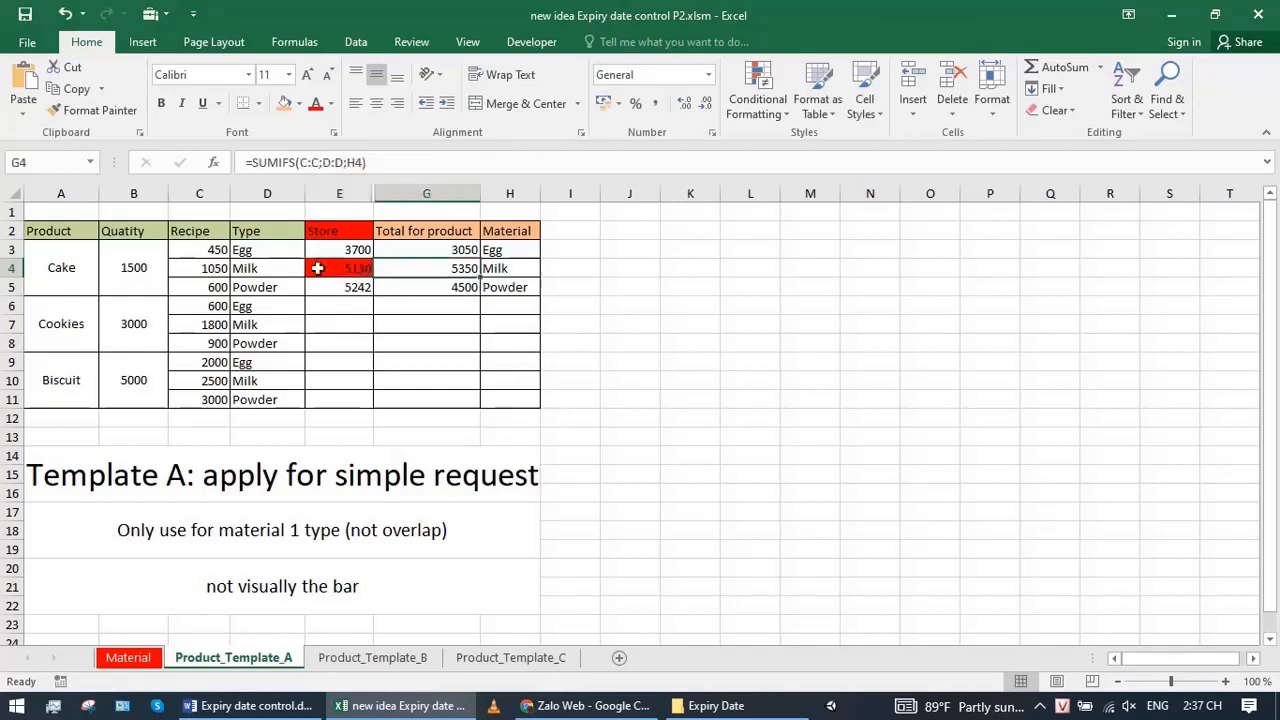
click(331, 270)
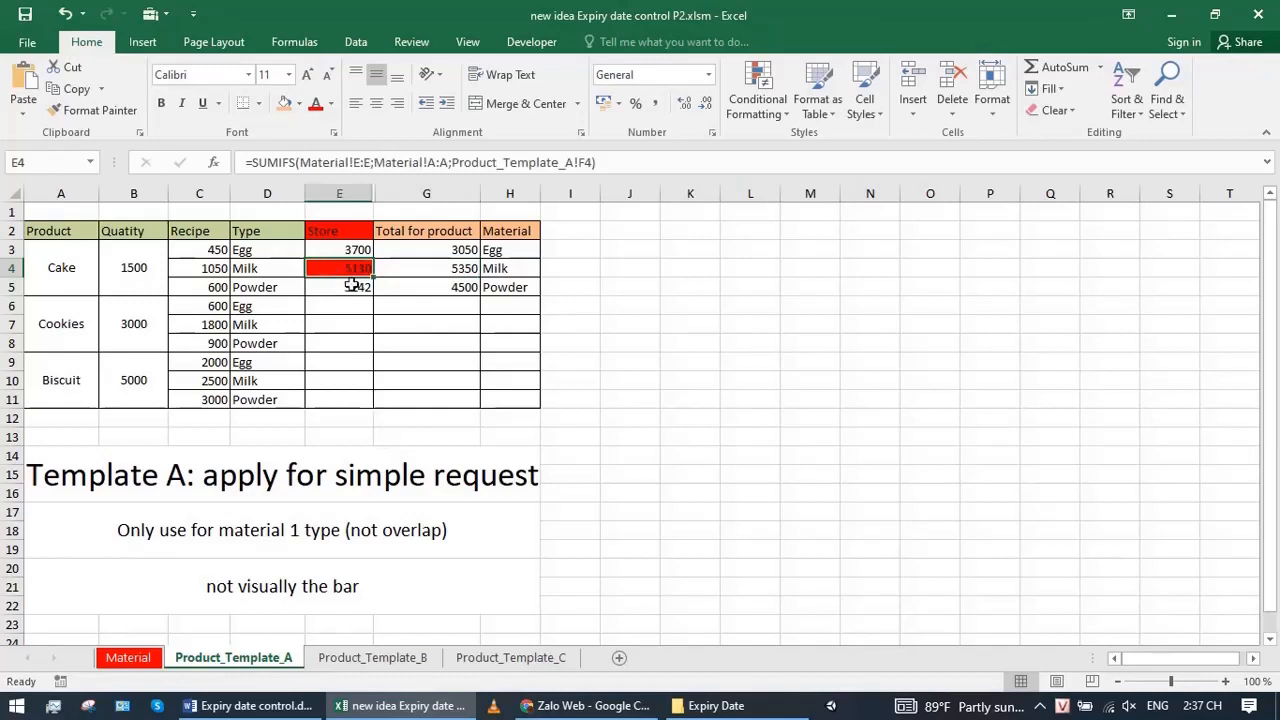
click(330, 288)
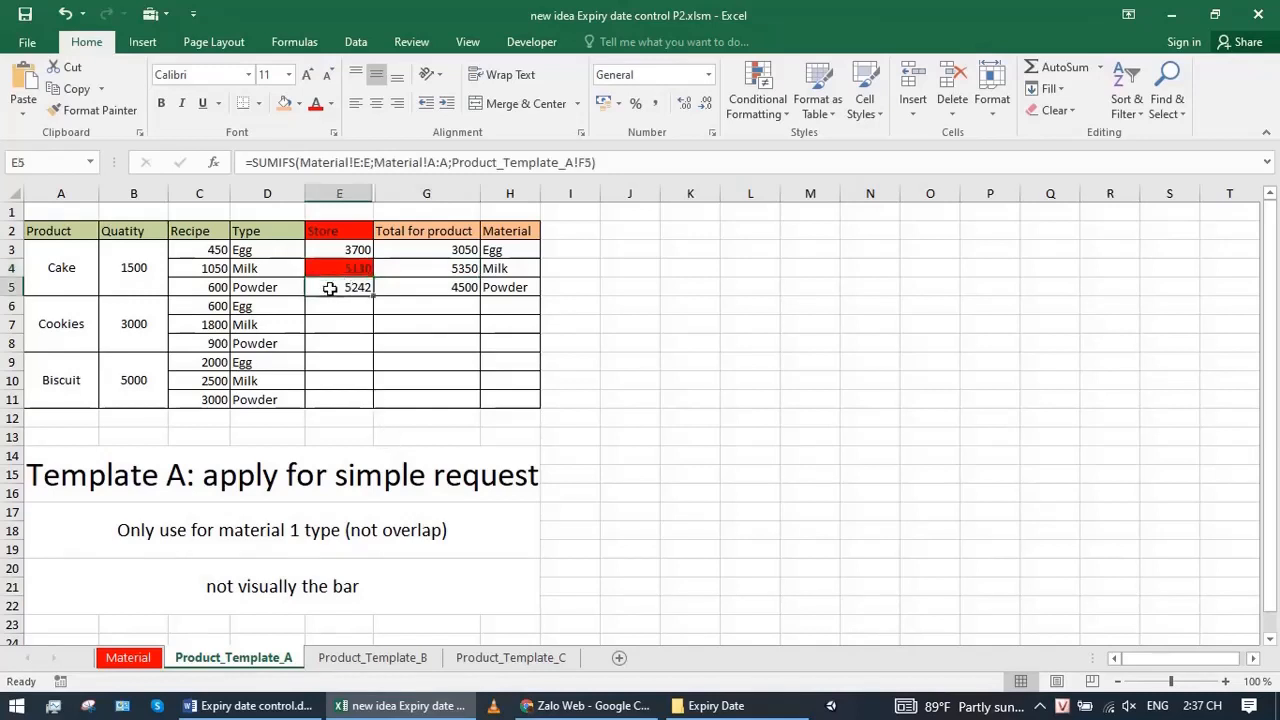
Review Template A's usage notes on simple requests, non-overlapping material and missing bars, and check them against the bars on the Material sheet
click(383, 477)
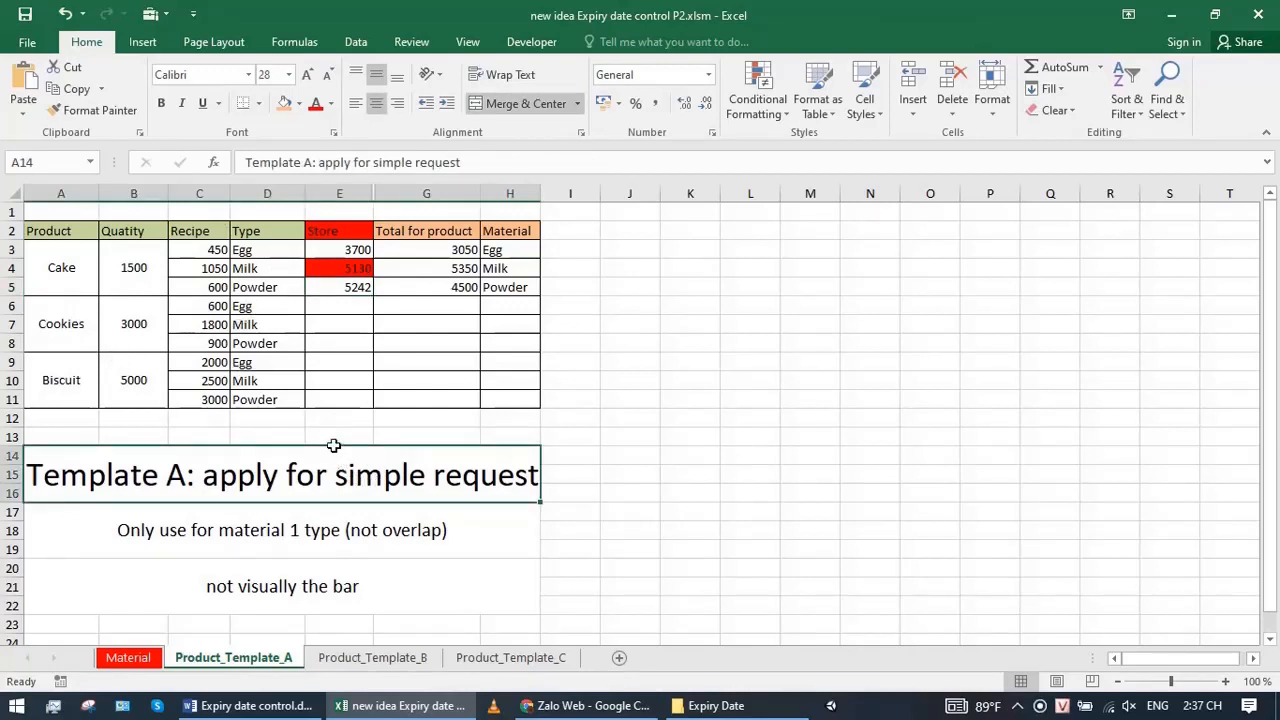
click(326, 532)
click(186, 586)
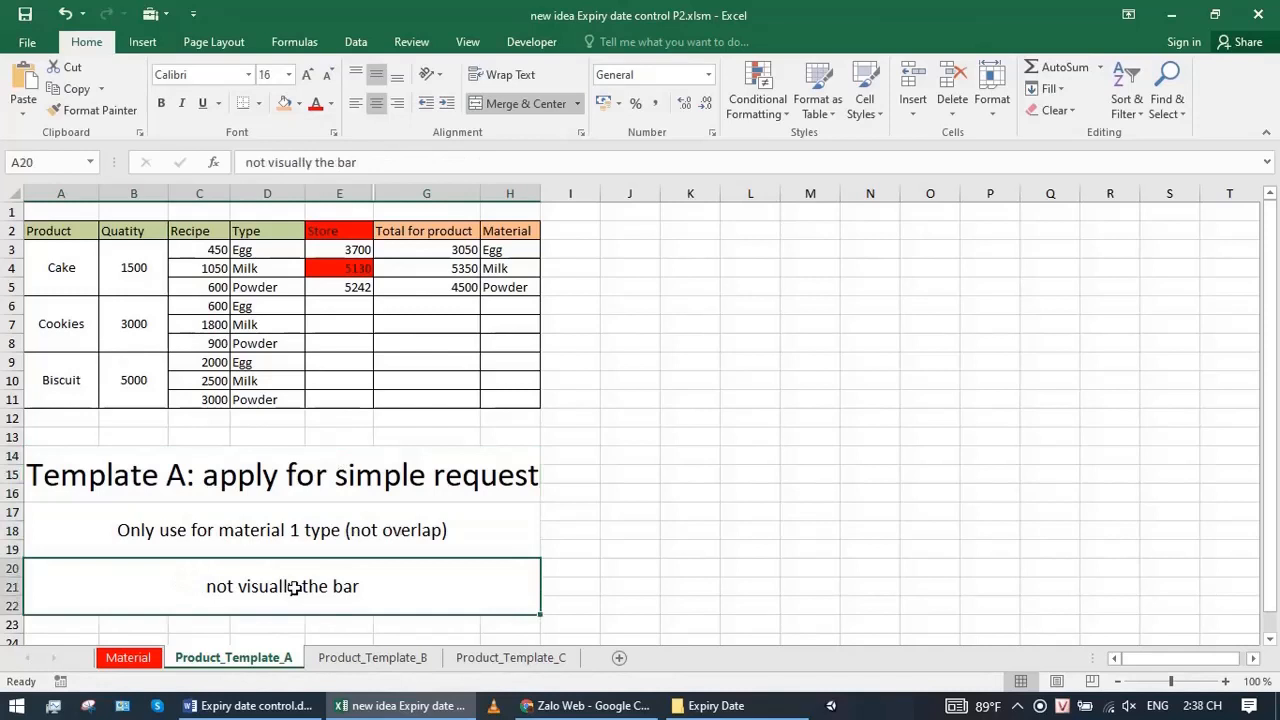
click(121, 661)
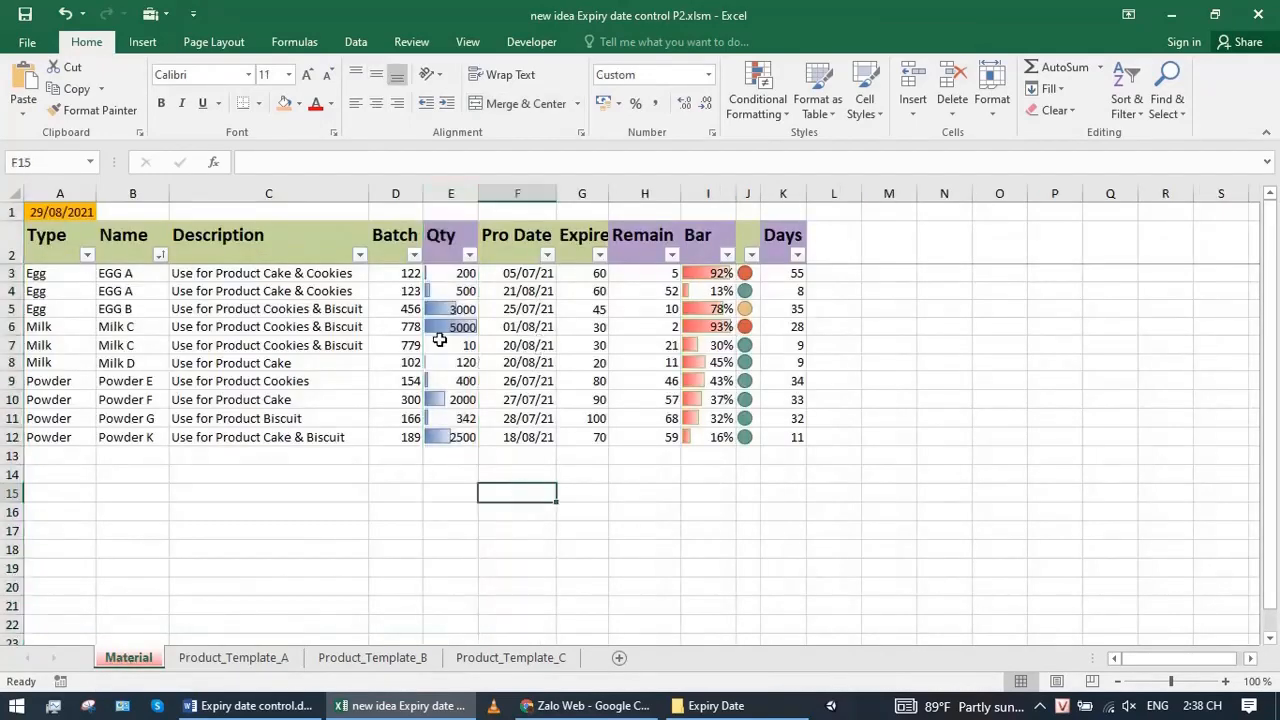
click(233, 657)
drag(40, 457, 366, 600)
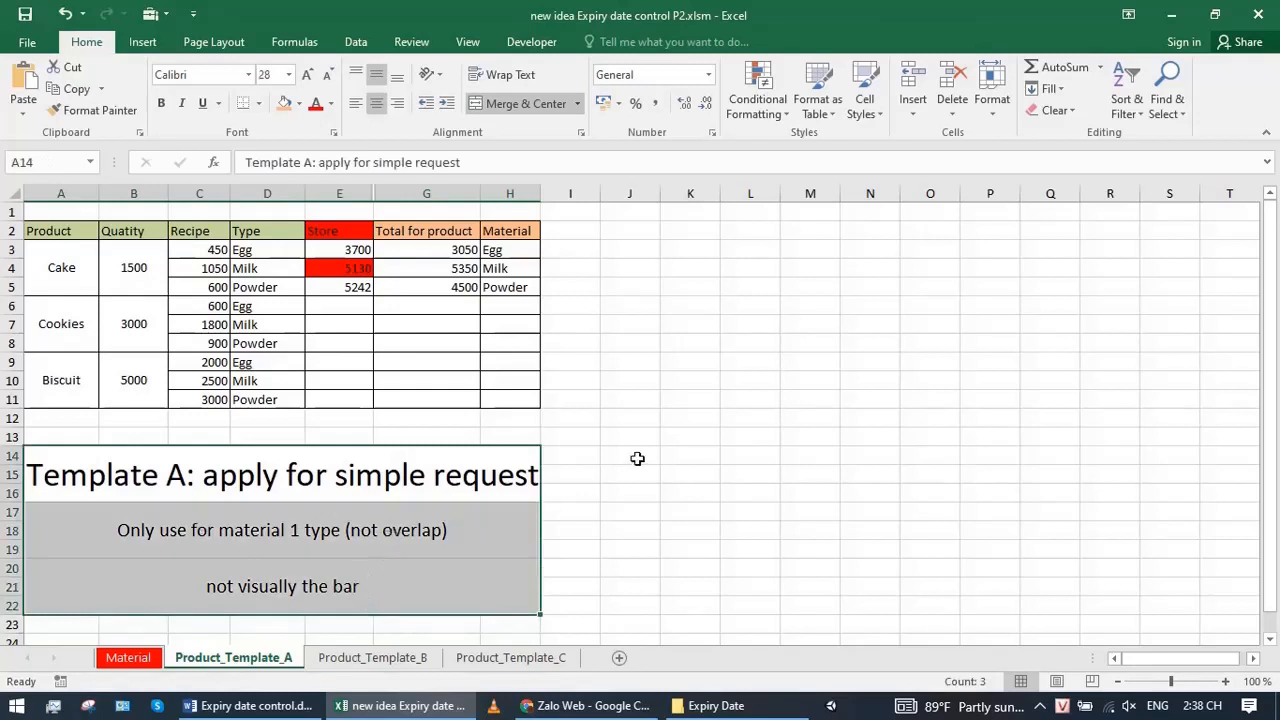
click(573, 437)
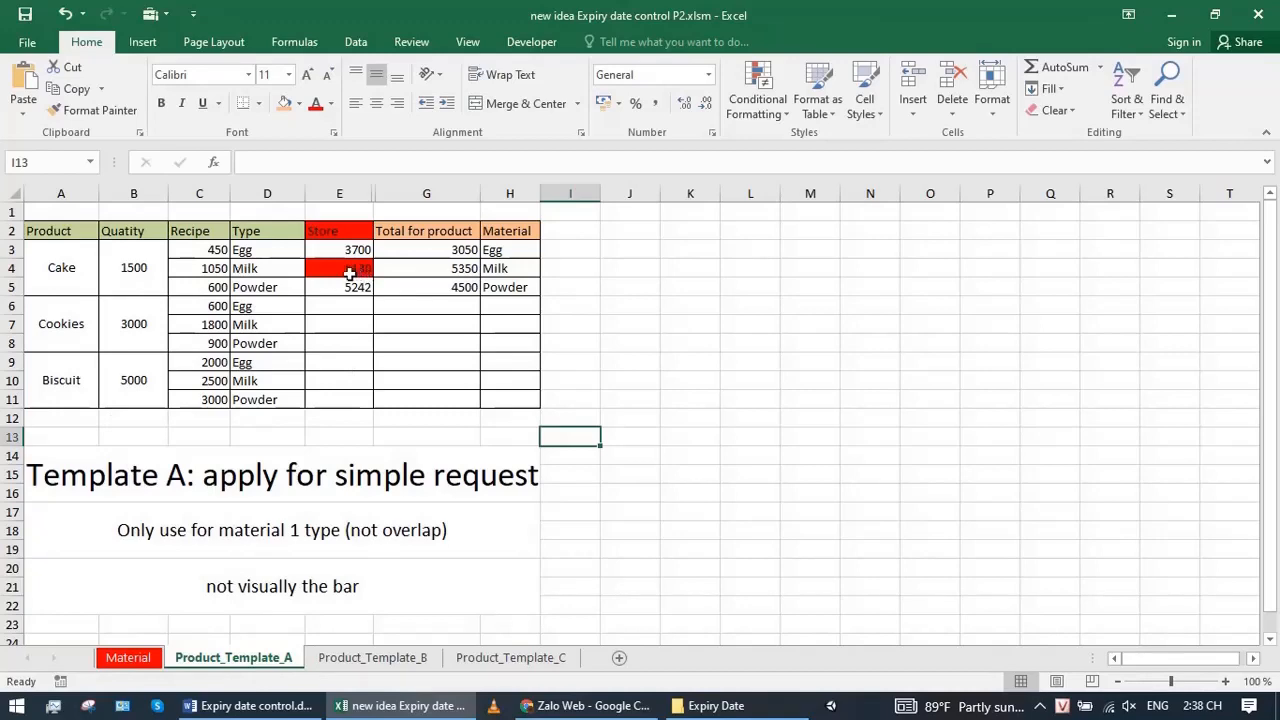
Open Product_Template_B and examine its title note and the colour-coded egg and powder materials shared between the products
click(358, 660)
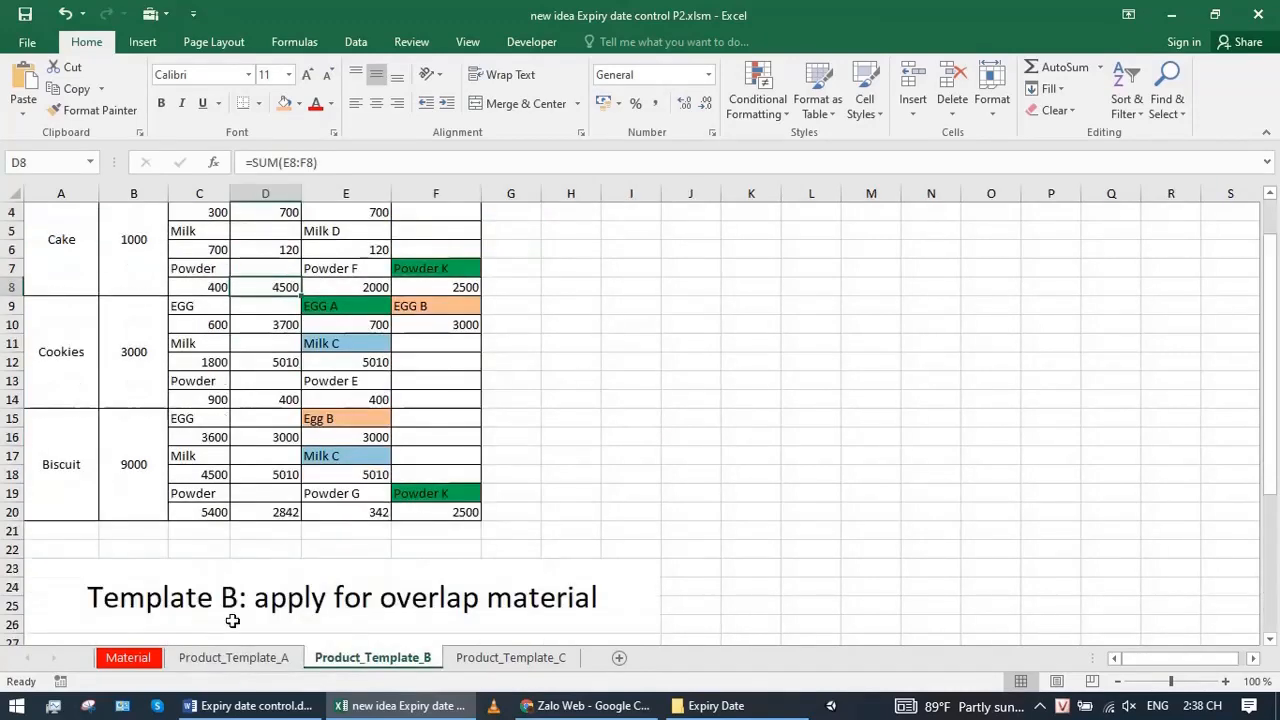
click(385, 608)
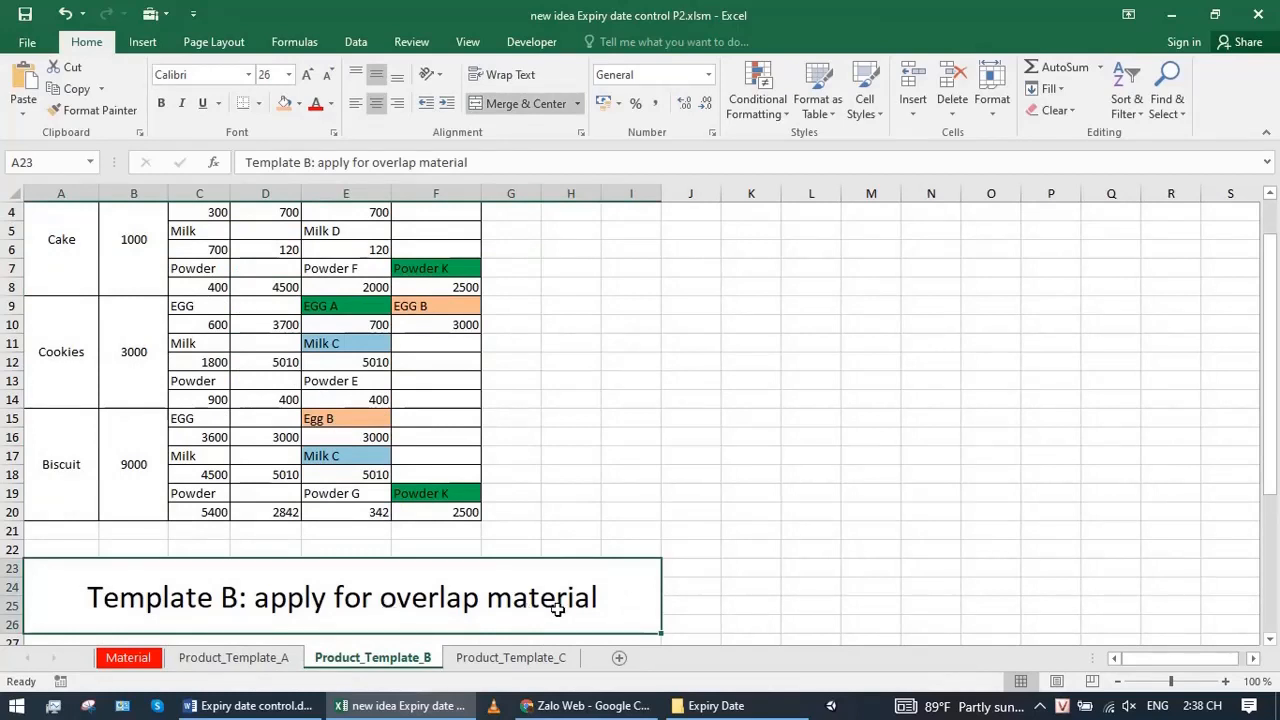
click(330, 305)
click(435, 305)
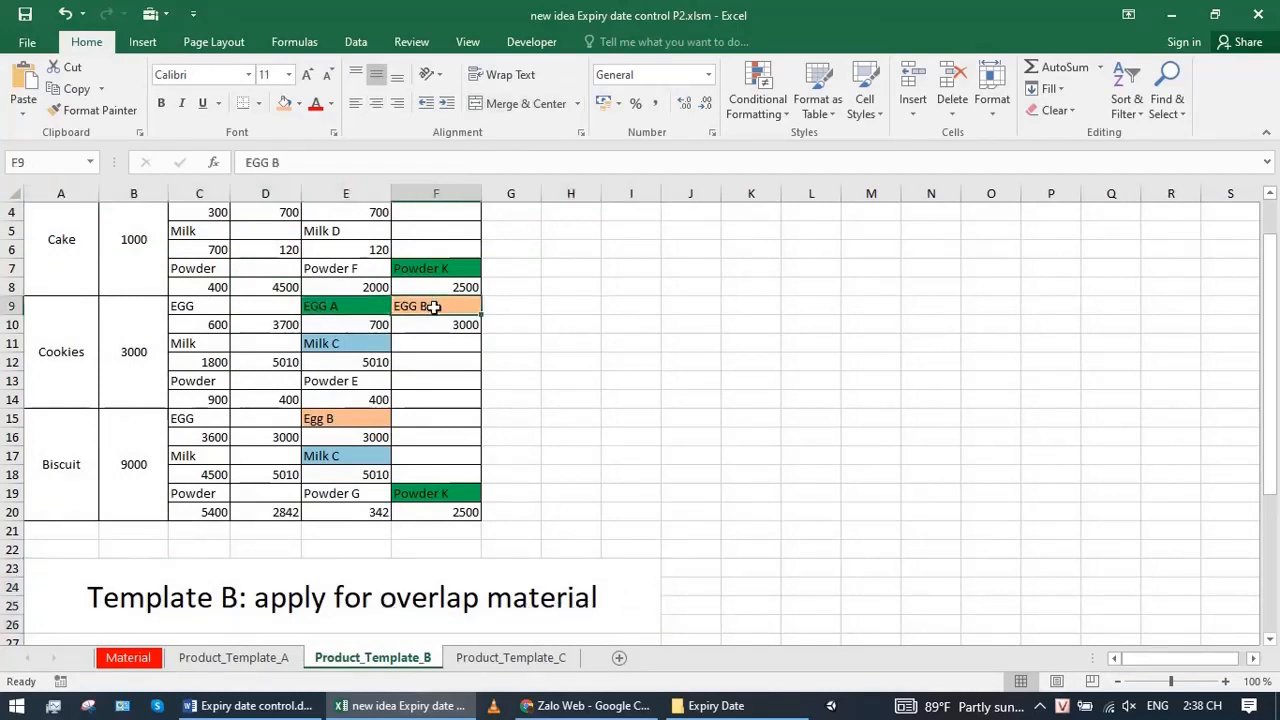
click(413, 491)
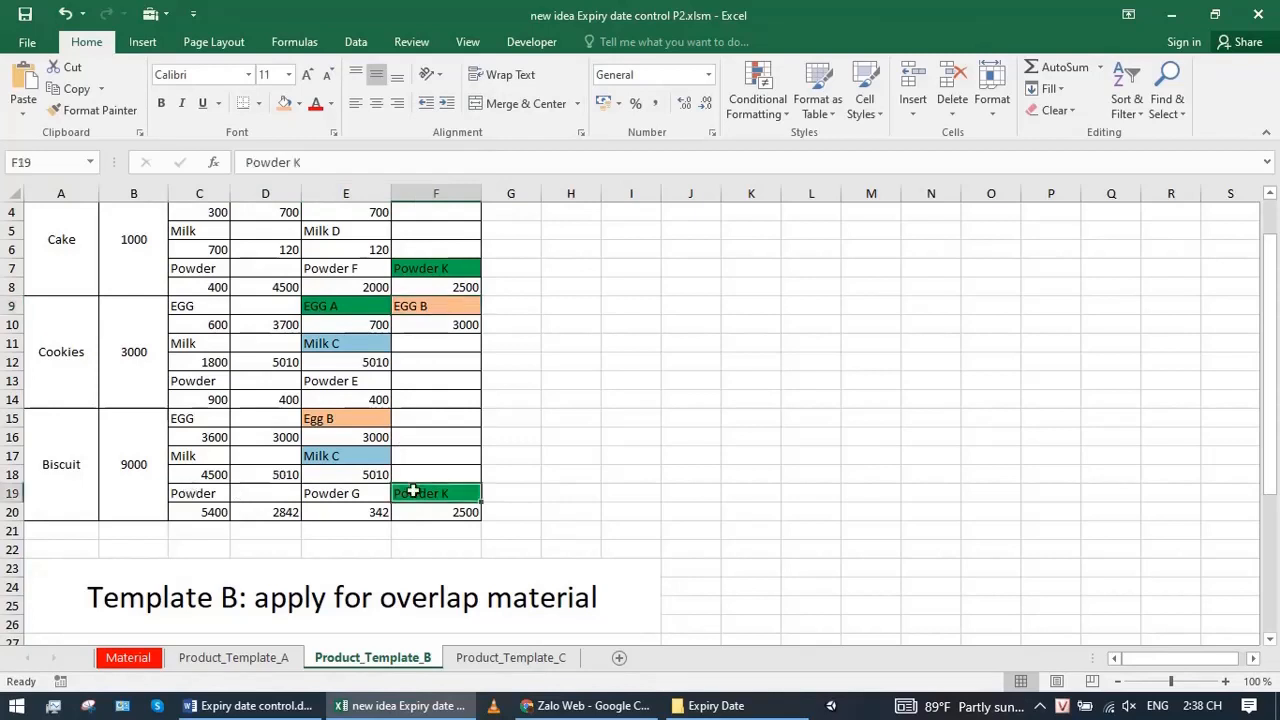
click(426, 268)
click(335, 494)
click(423, 489)
click(336, 272)
scroll(526, 372, up, 1)
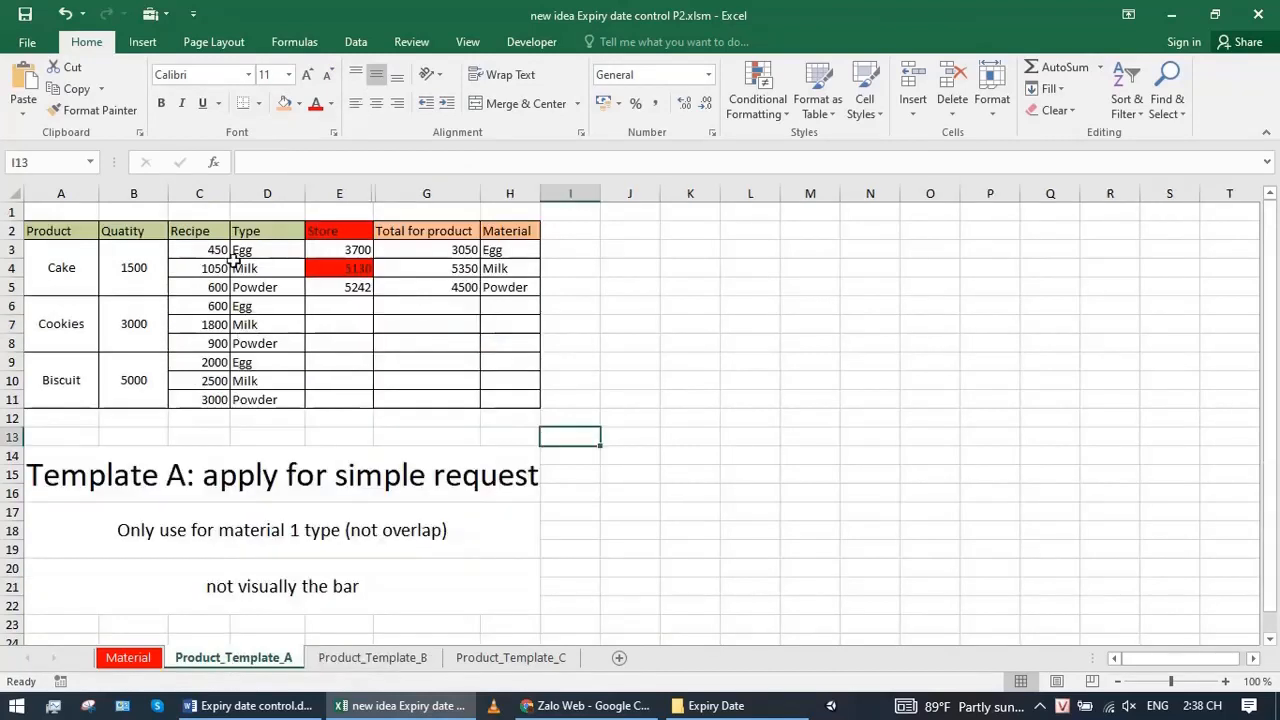
Compare Product_Template_A's layout with Product_Template_B, and inspect Cake's quantity and the egg recipe formula based on it
click(233, 659)
click(354, 655)
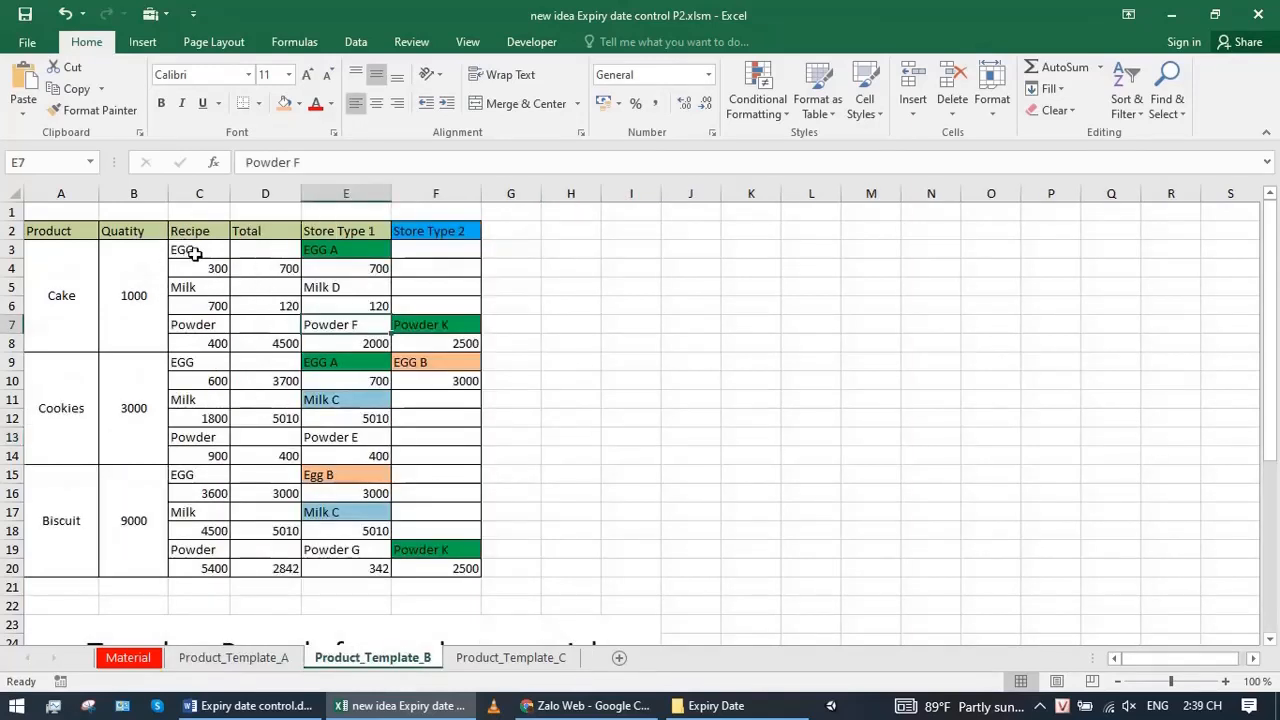
click(191, 271)
click(185, 251)
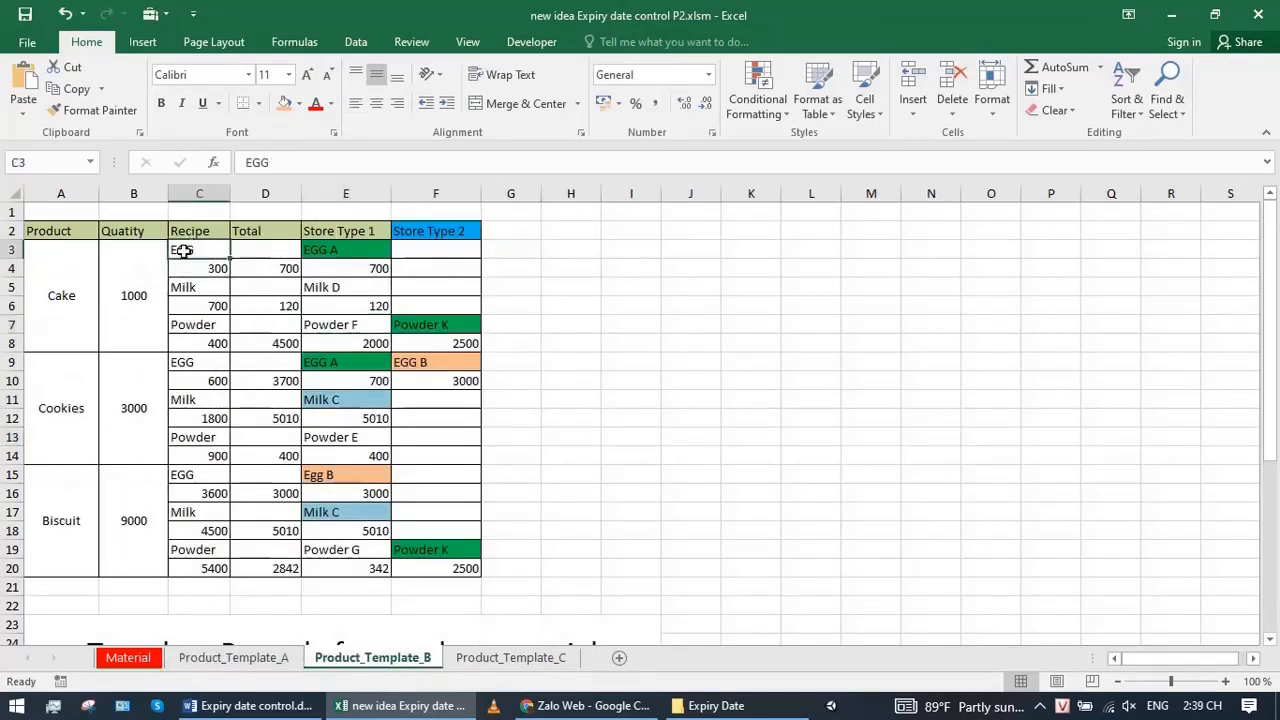
click(140, 283)
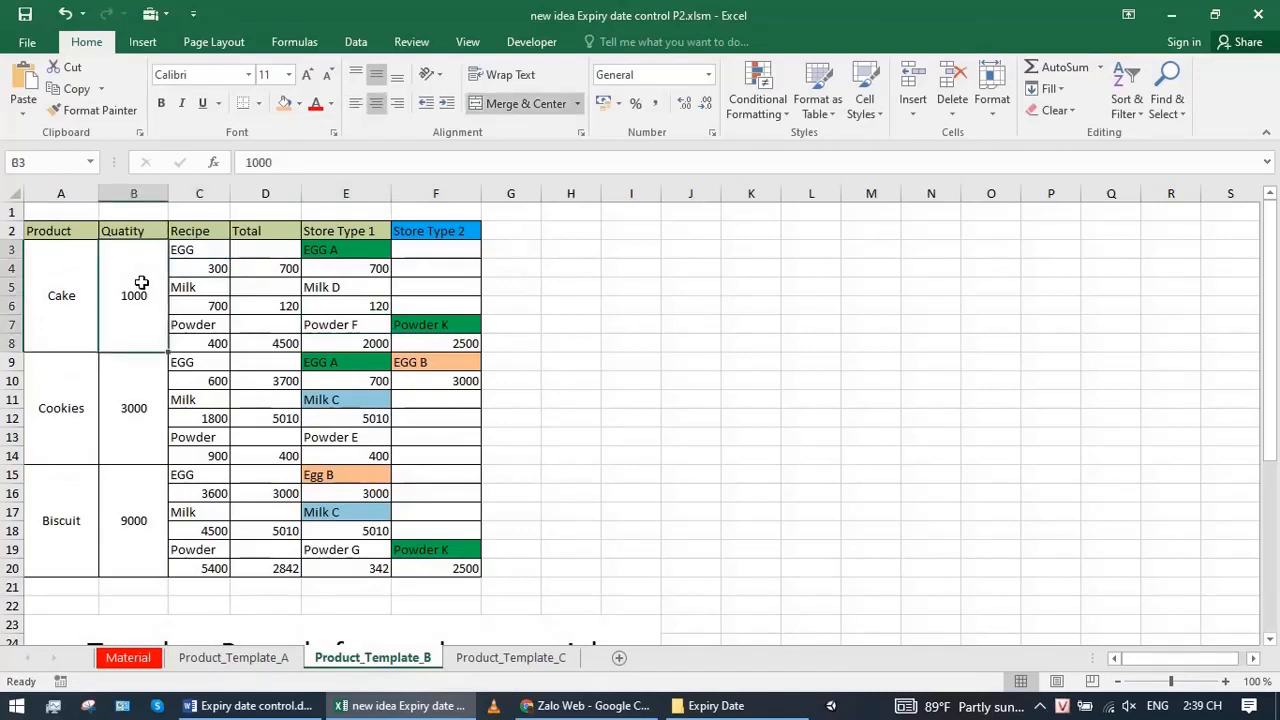
click(209, 268)
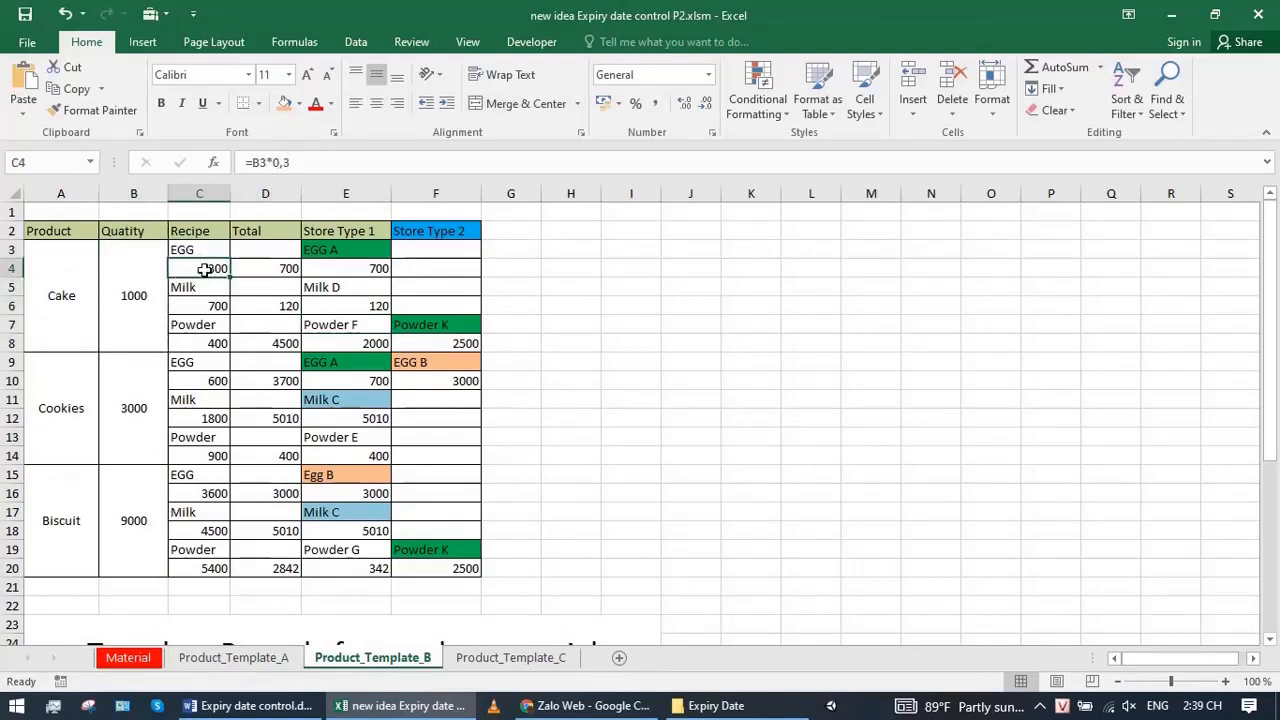
click(435, 273)
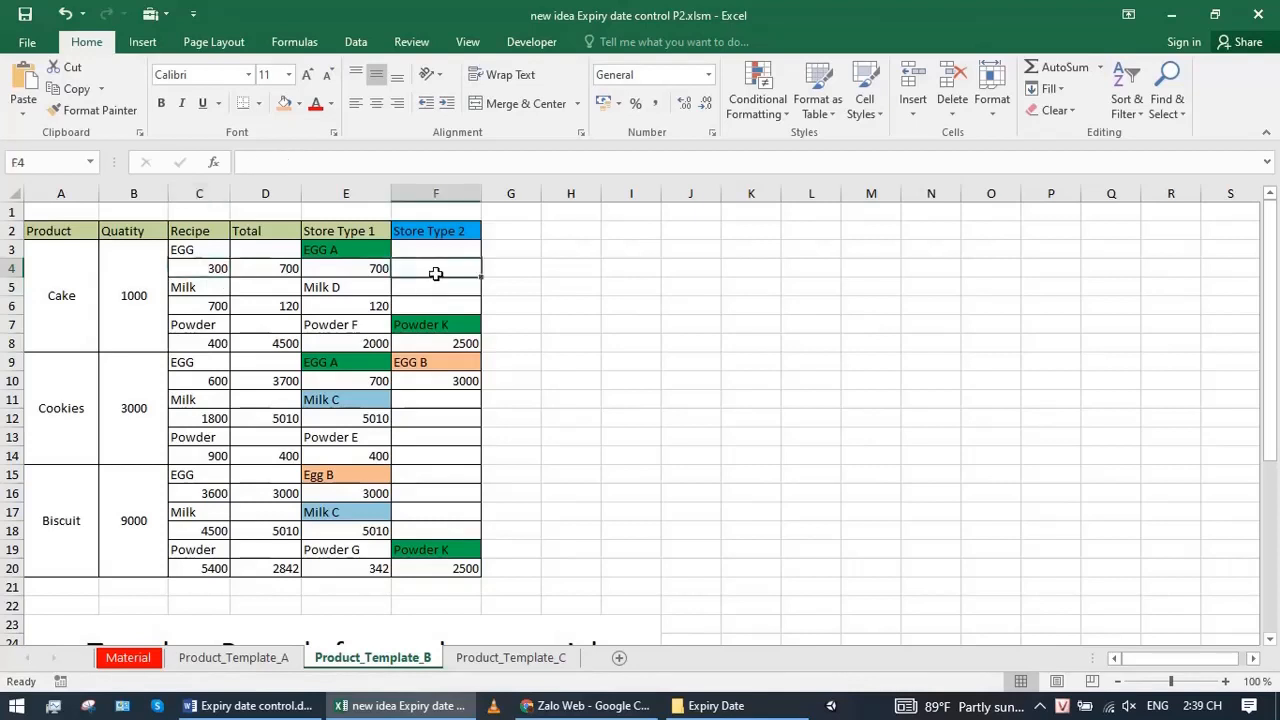
click(45, 290)
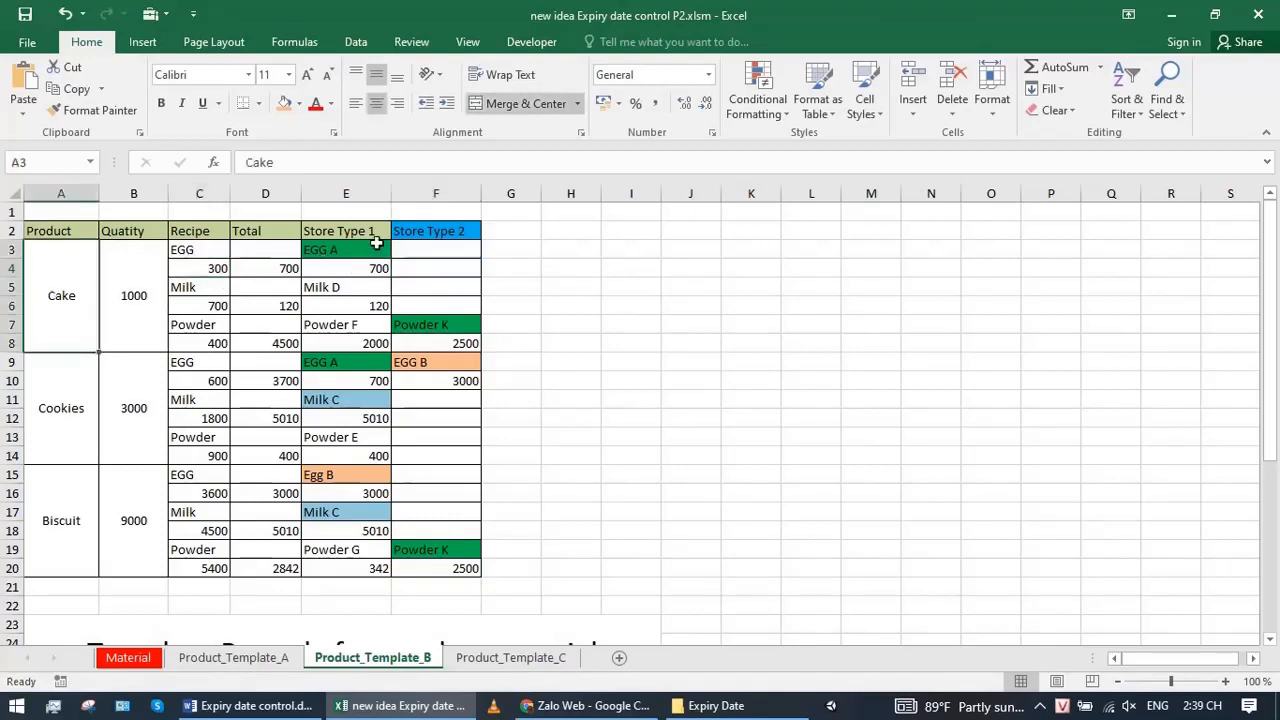
Inspect the SUMIFS formula for Cake's EGG A stock and the Material sheet data it refers to
click(346, 250)
click(352, 270)
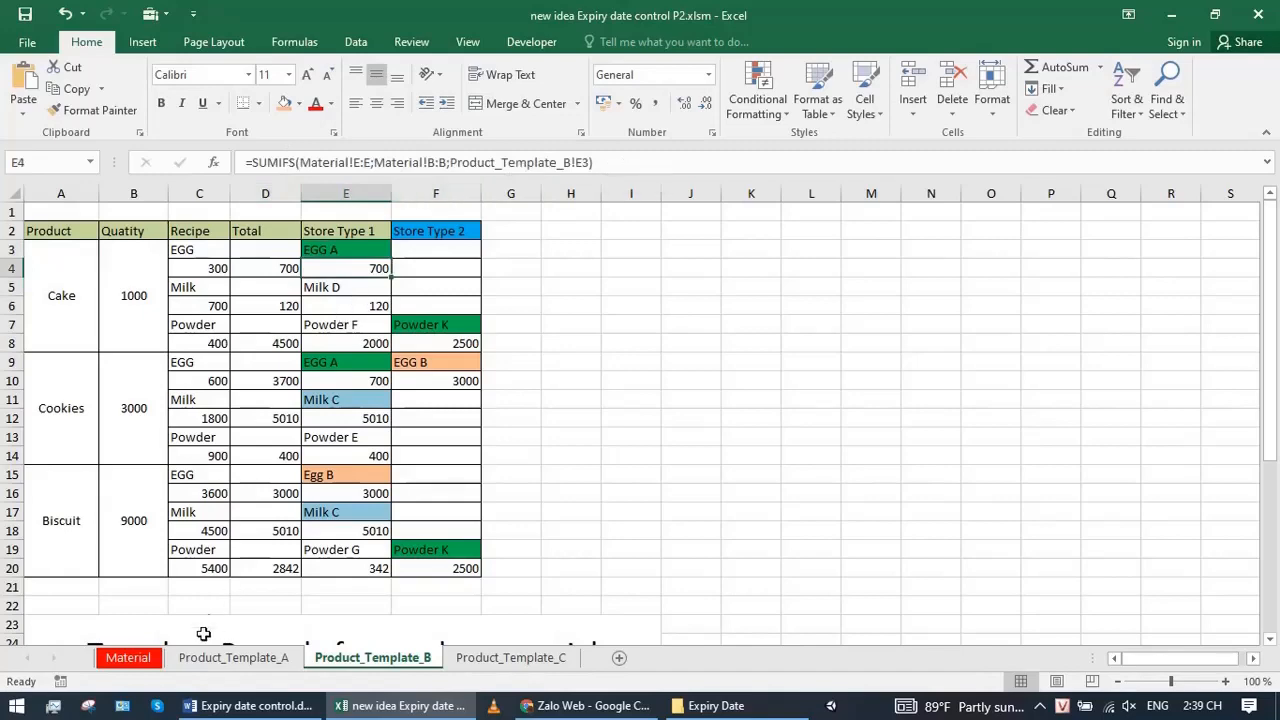
click(127, 658)
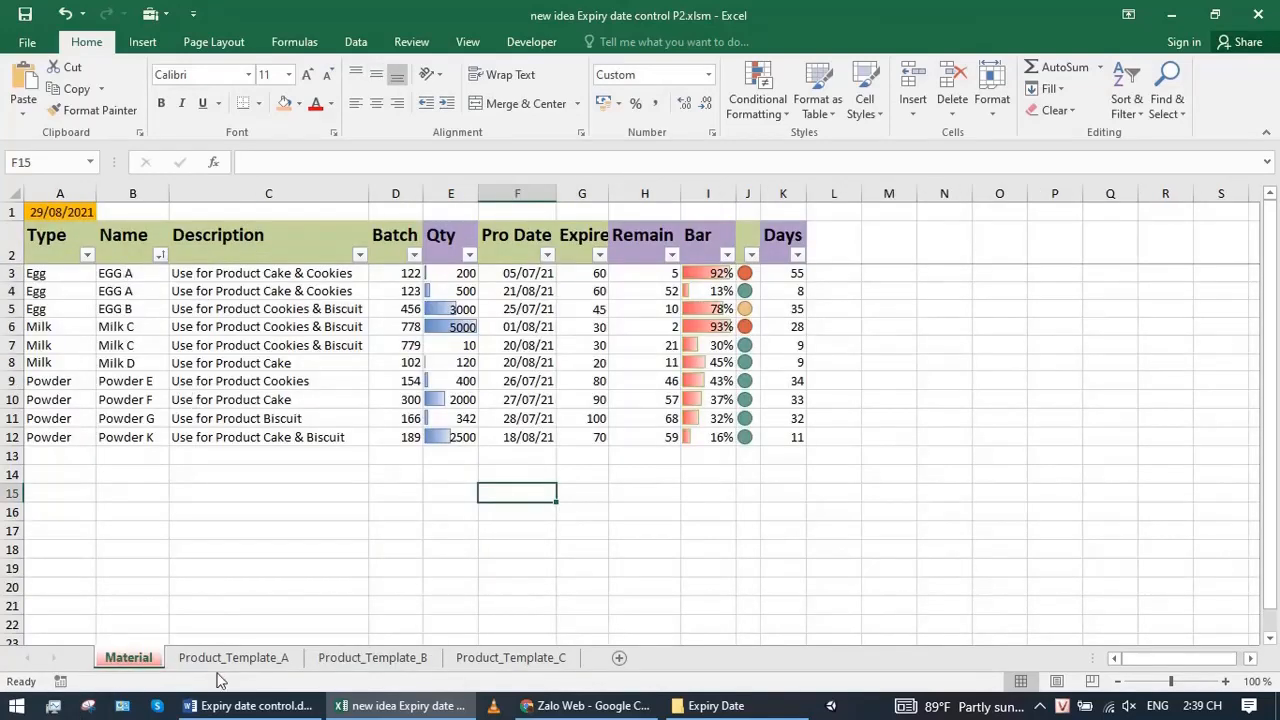
click(400, 658)
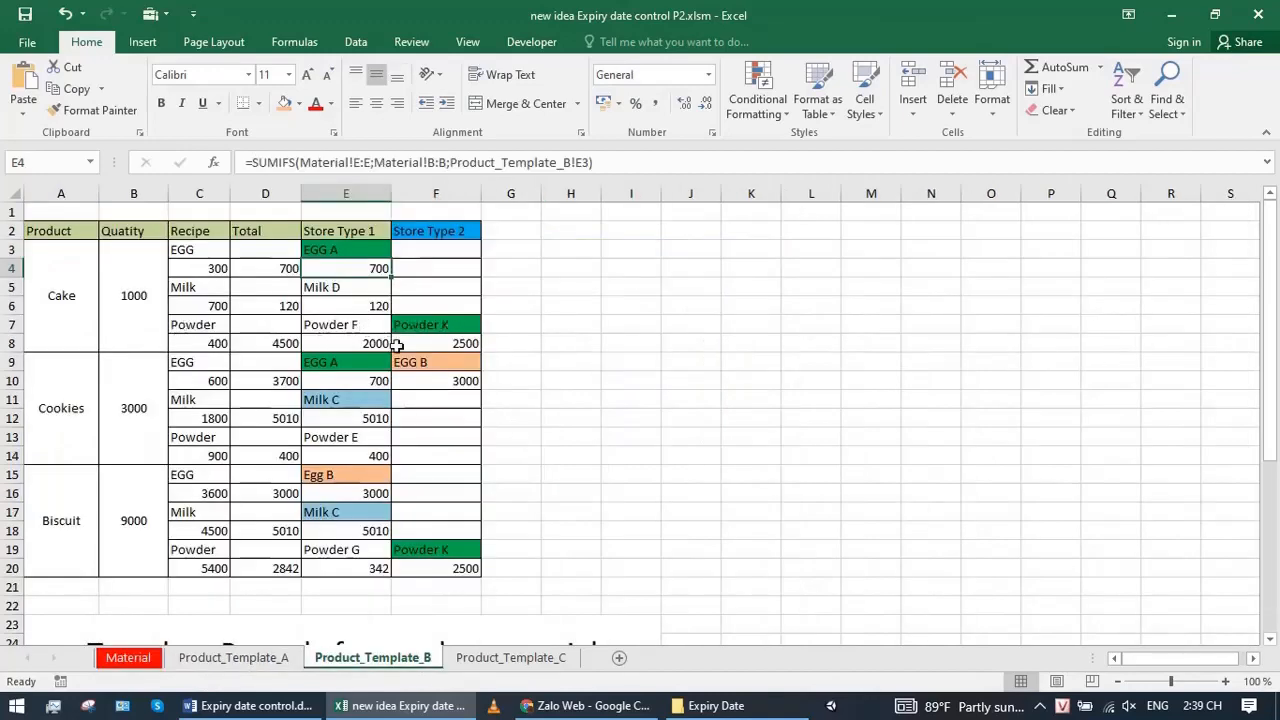
Examine Cake's Powder F and Powder K store types and their stock formulas, leaving the cell contents in place
click(352, 341)
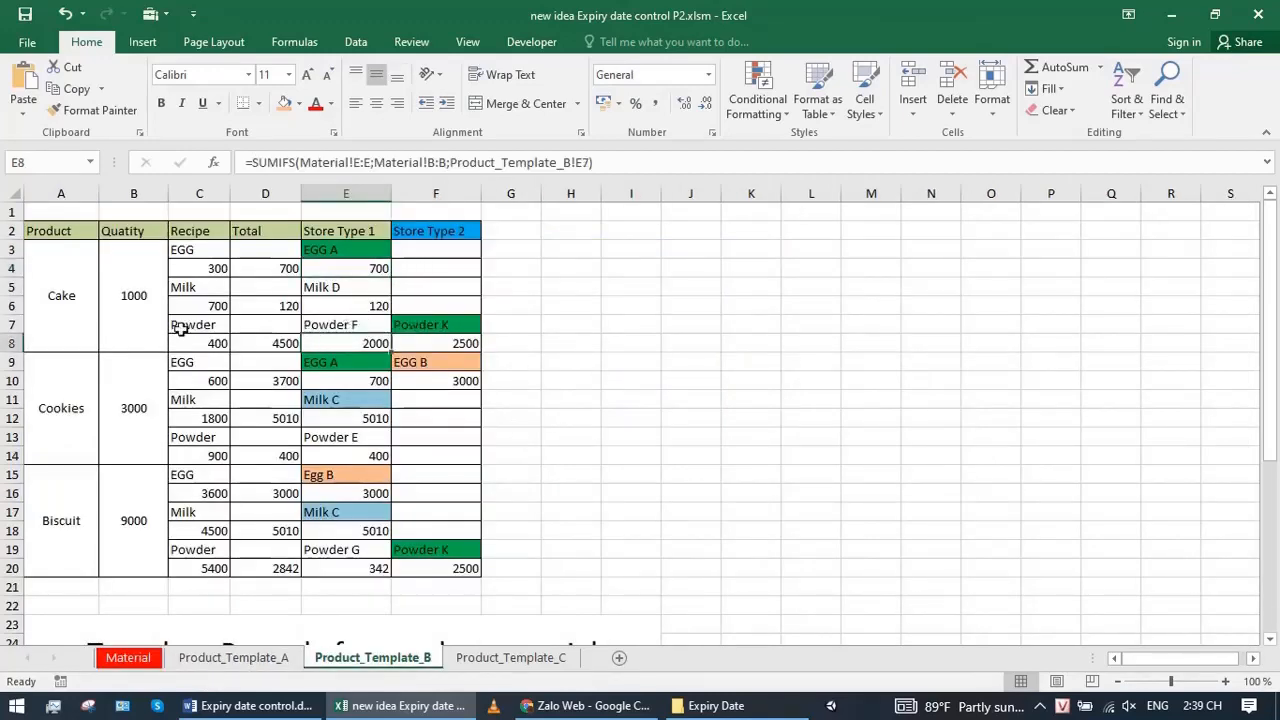
click(355, 362)
click(357, 345)
click(356, 320)
click(434, 322)
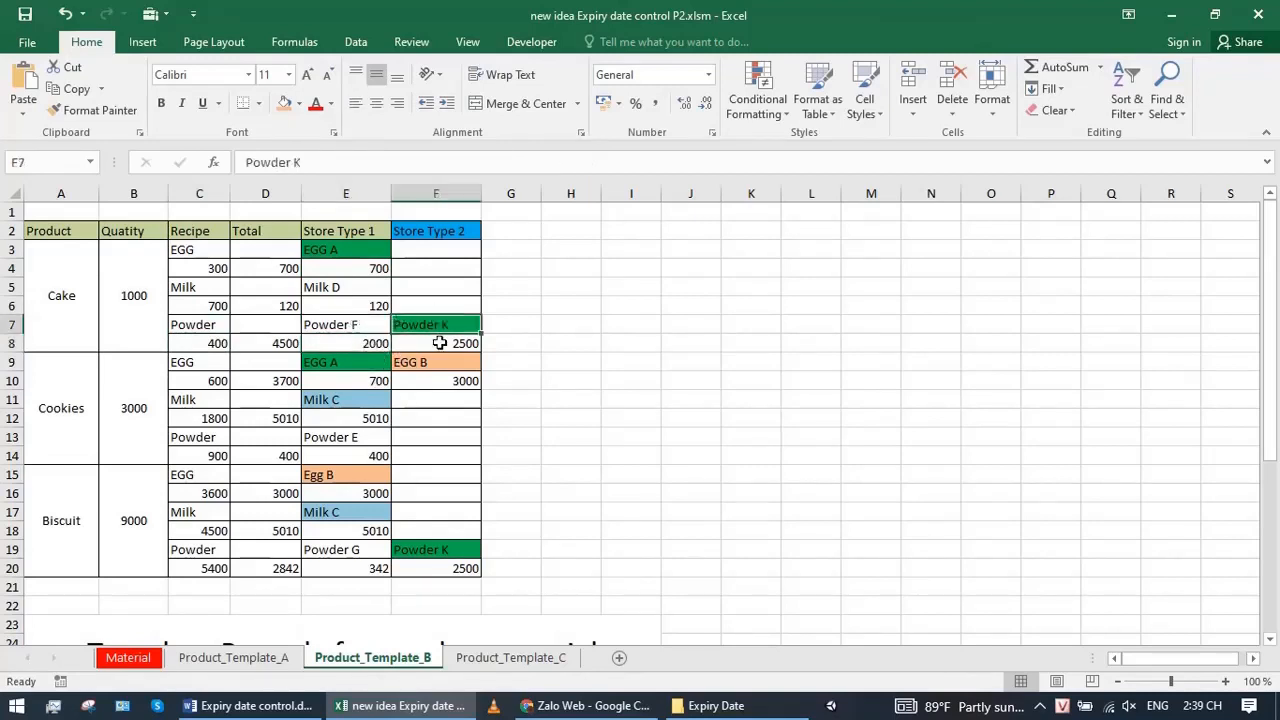
click(440, 343)
drag(472, 352, 368, 352)
click(796, 331)
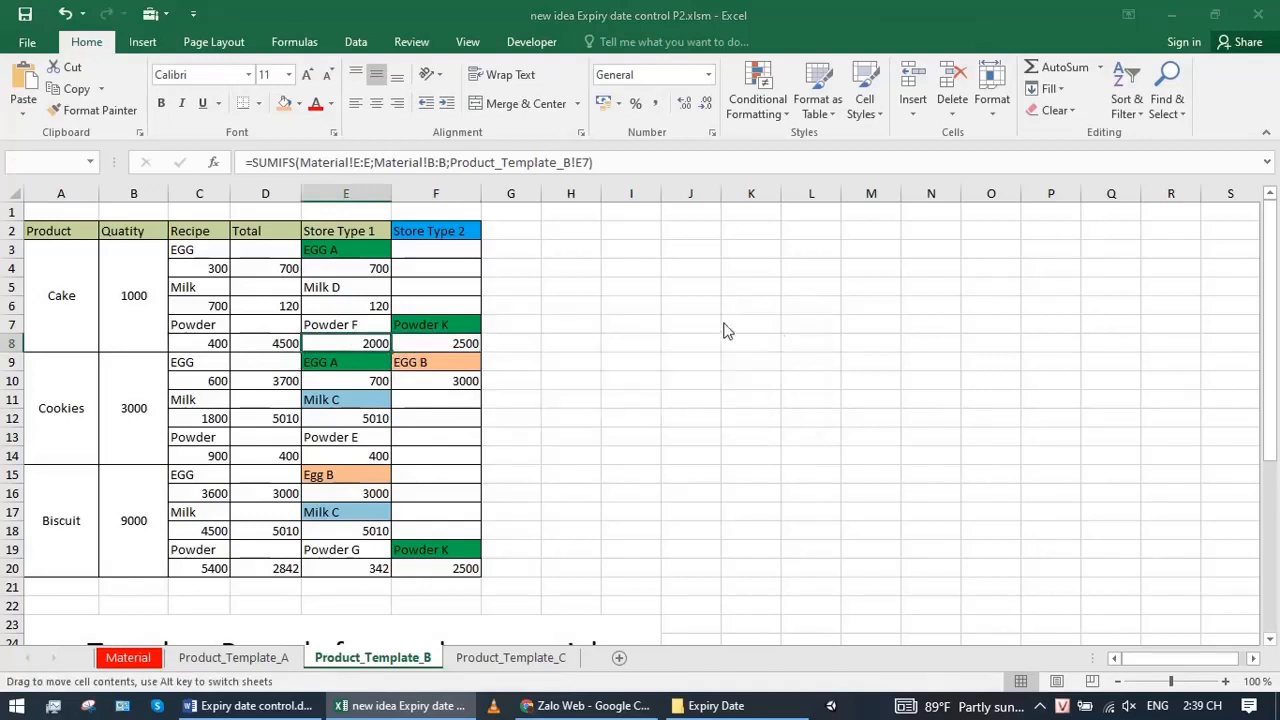
Inspect the SUM formula in Cake's powder Total cell without changing it, and compare the total with the powder recipe amount
click(286, 345)
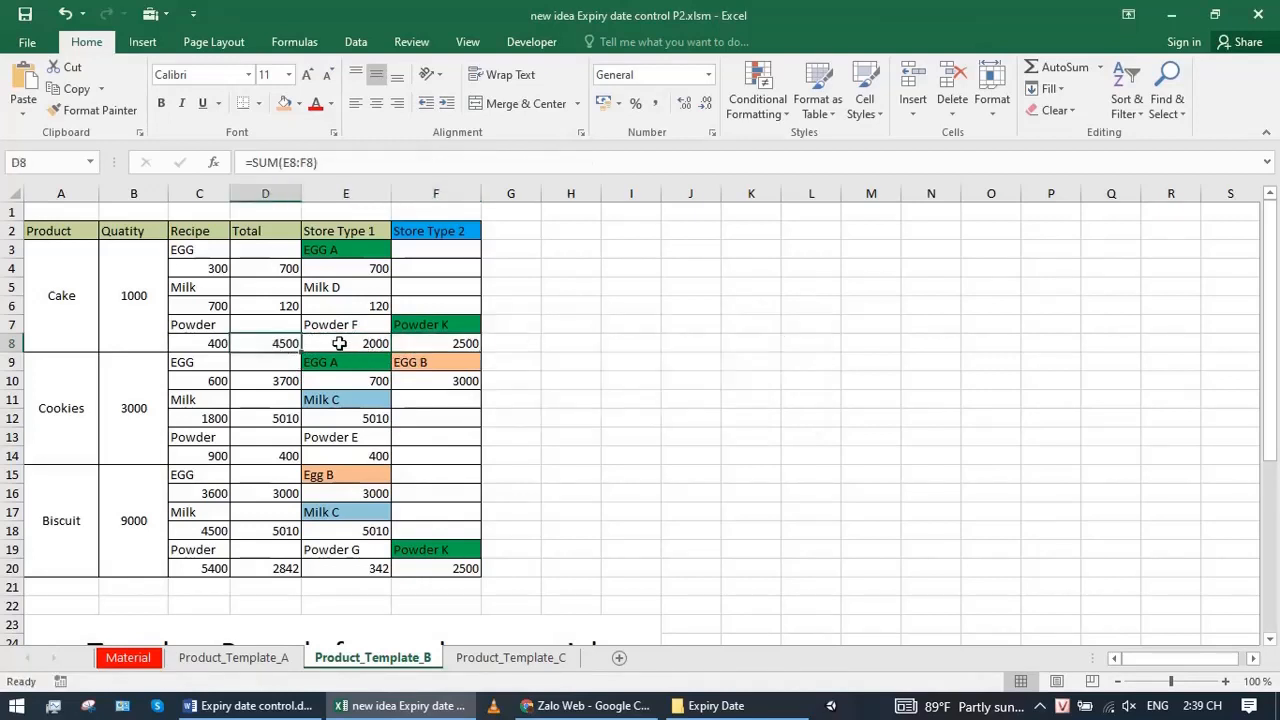
click(340, 165)
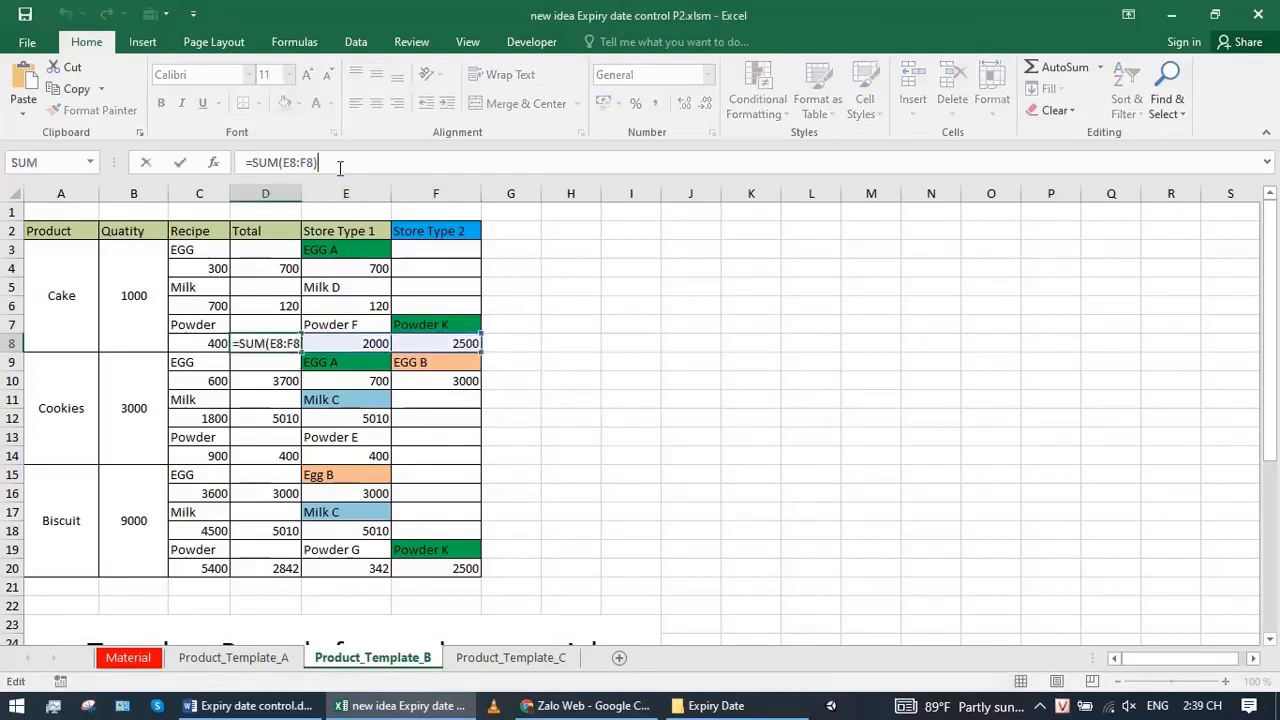
key(ctrl+Return)
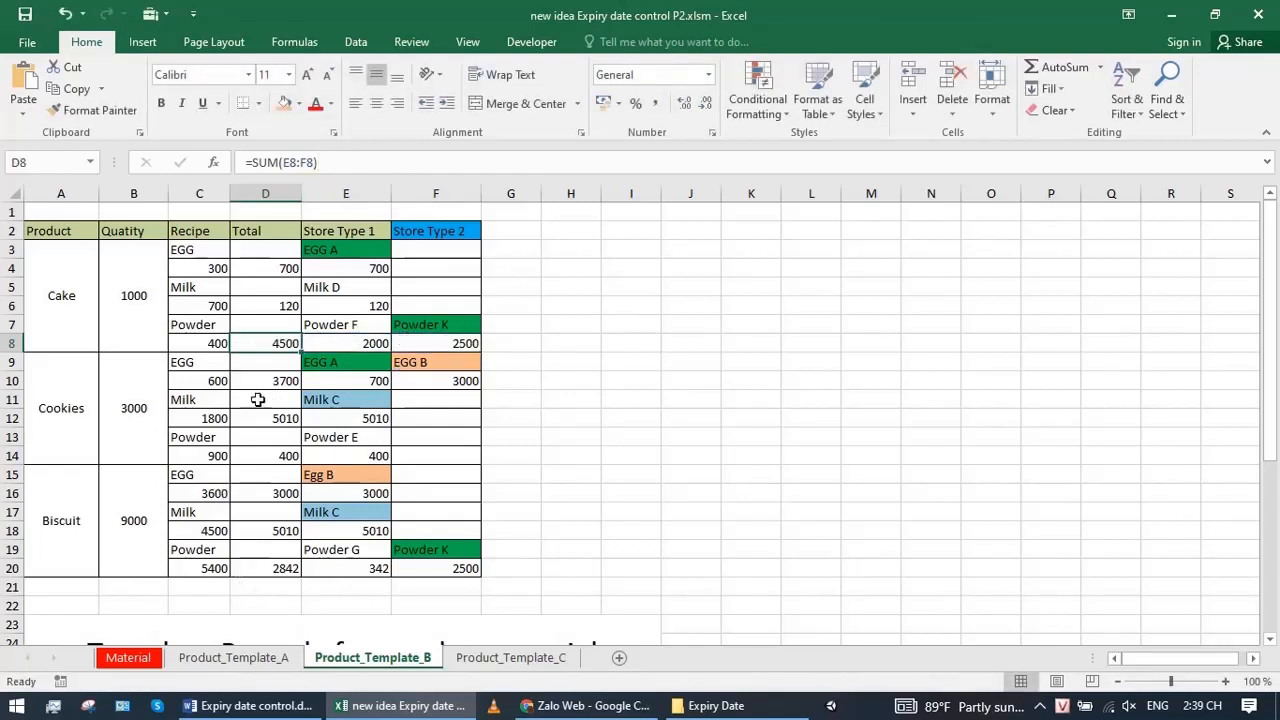
click(262, 193)
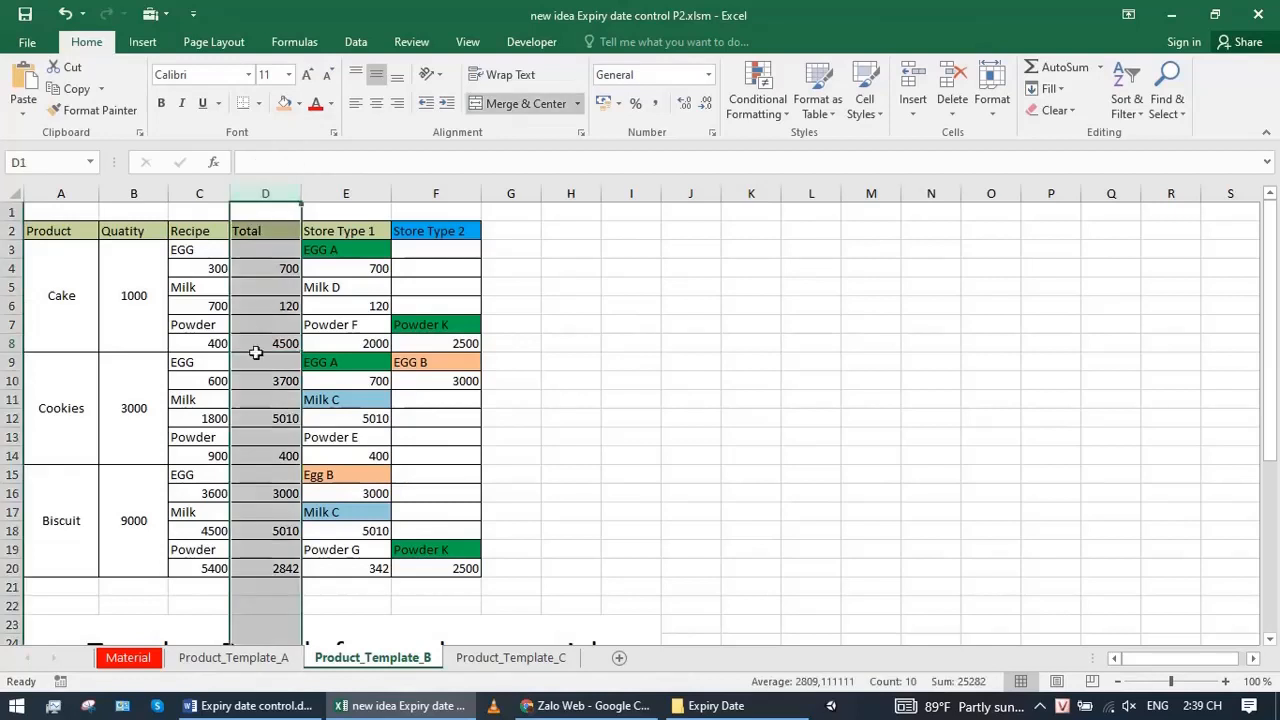
click(258, 343)
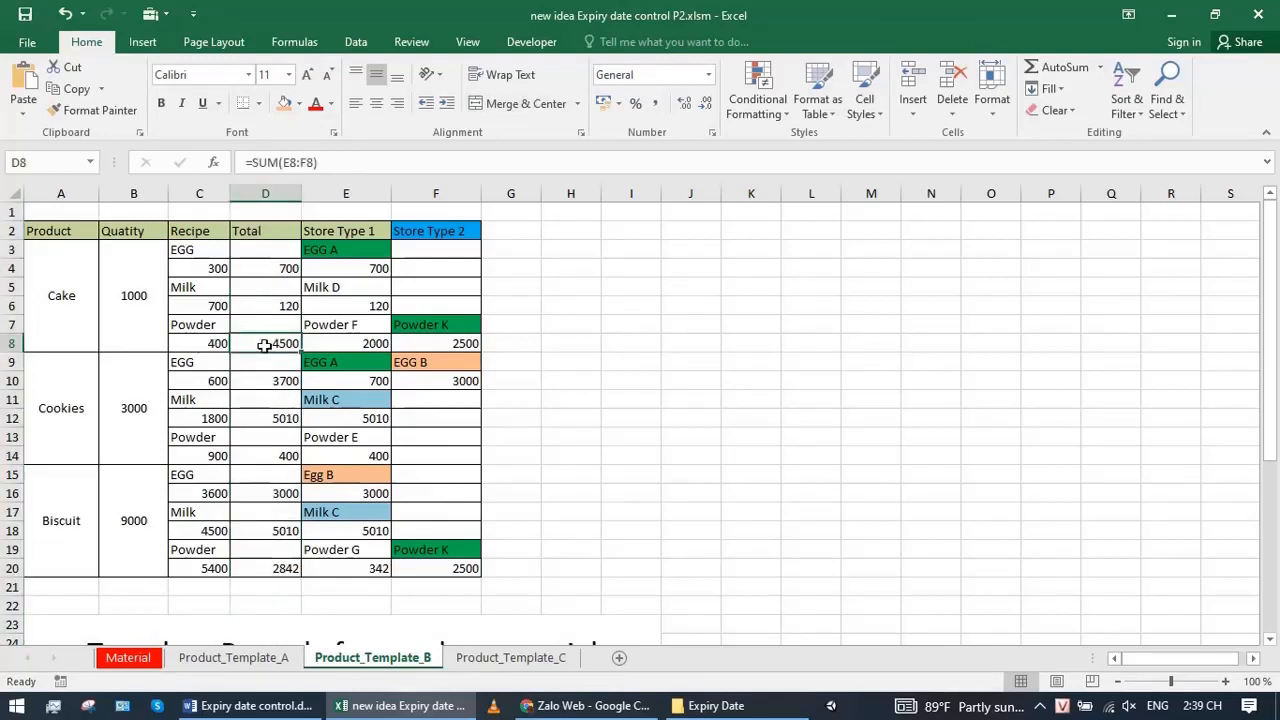
click(194, 344)
Set Cake's quantity to 5000 on Product_Template_B
click(61, 280)
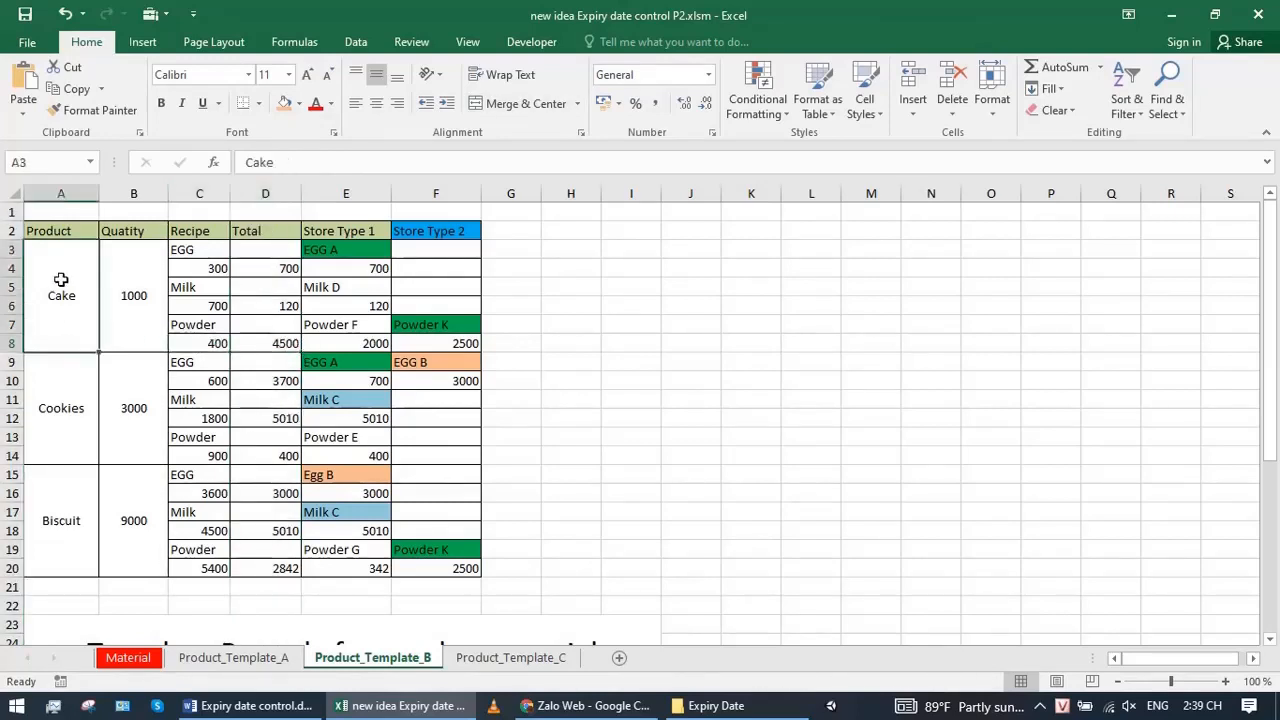
double_click(127, 298)
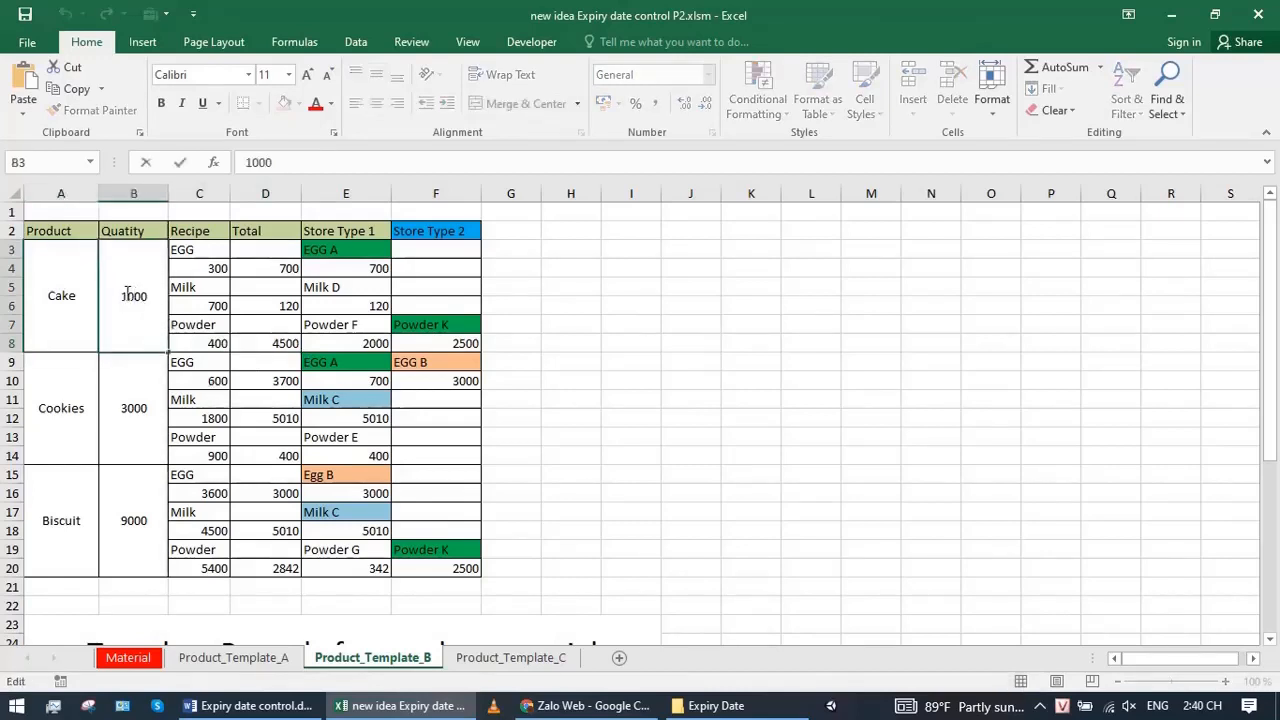
drag(127, 297, 122, 296)
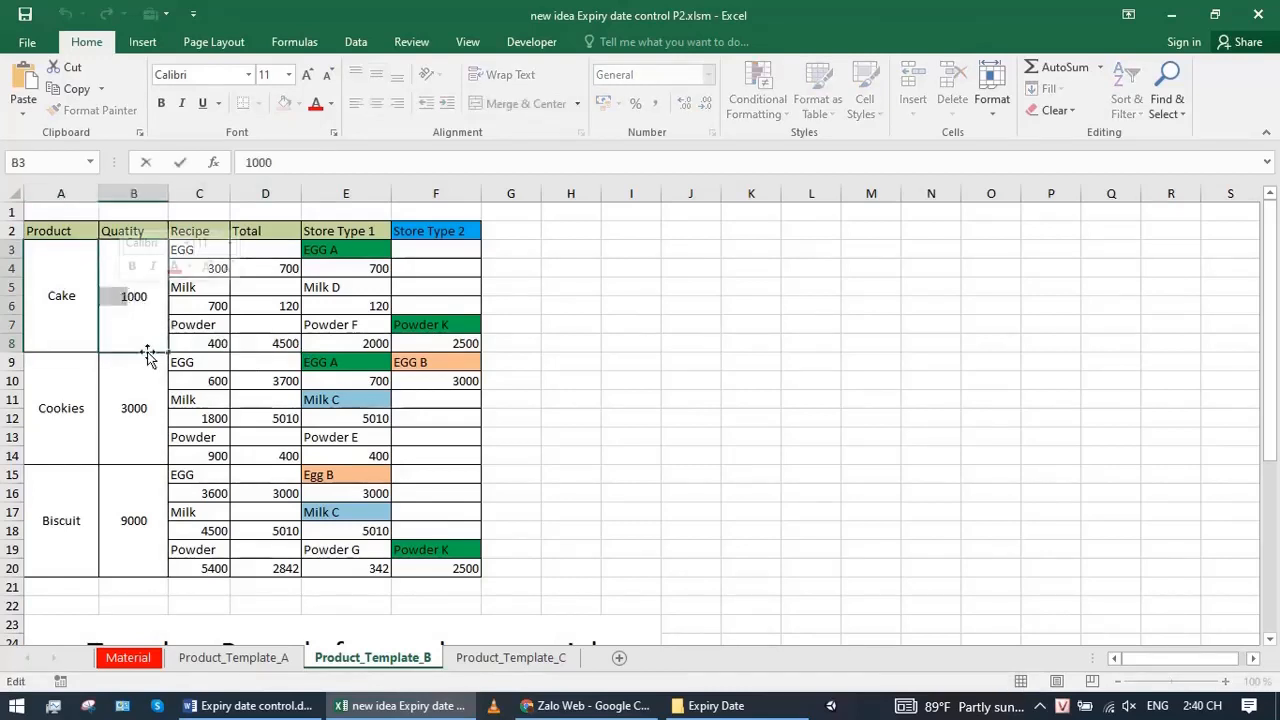
text(5)
key(Return)
click(148, 328)
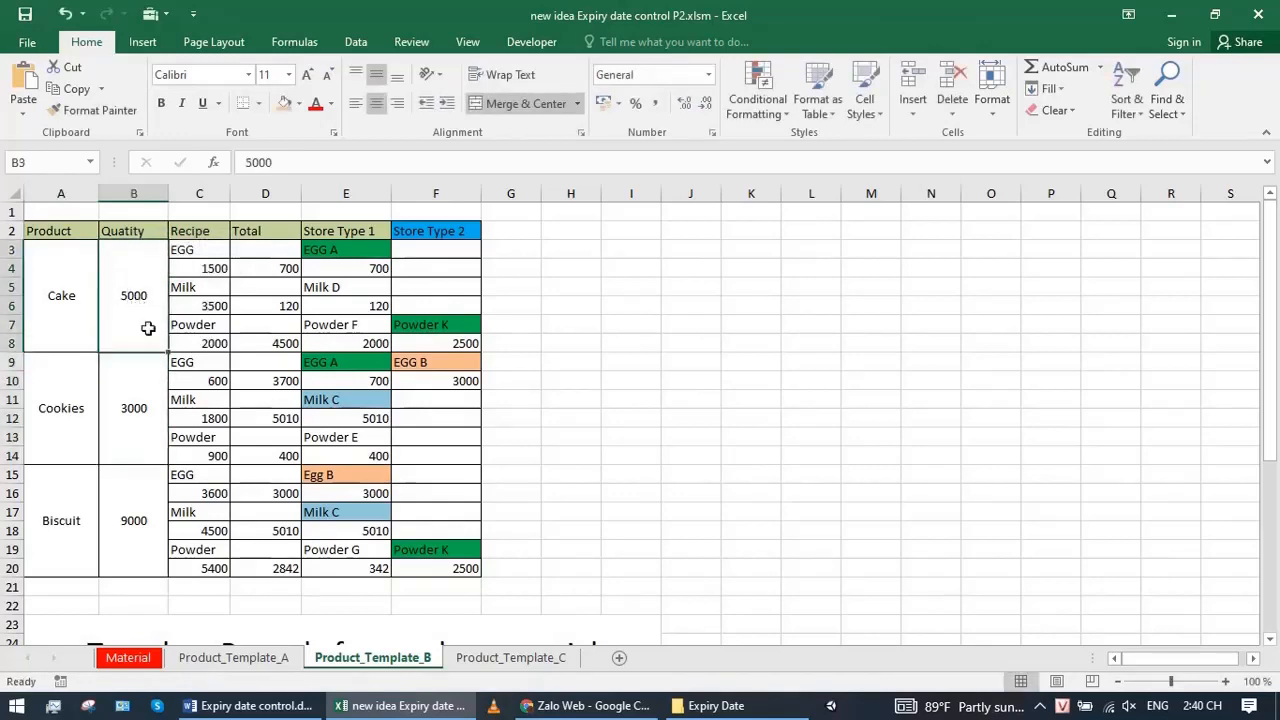
Check Cake's powder total, and read the note below the table on copying formulas instead of dragging them
click(255, 343)
scroll(334, 477, down, 3)
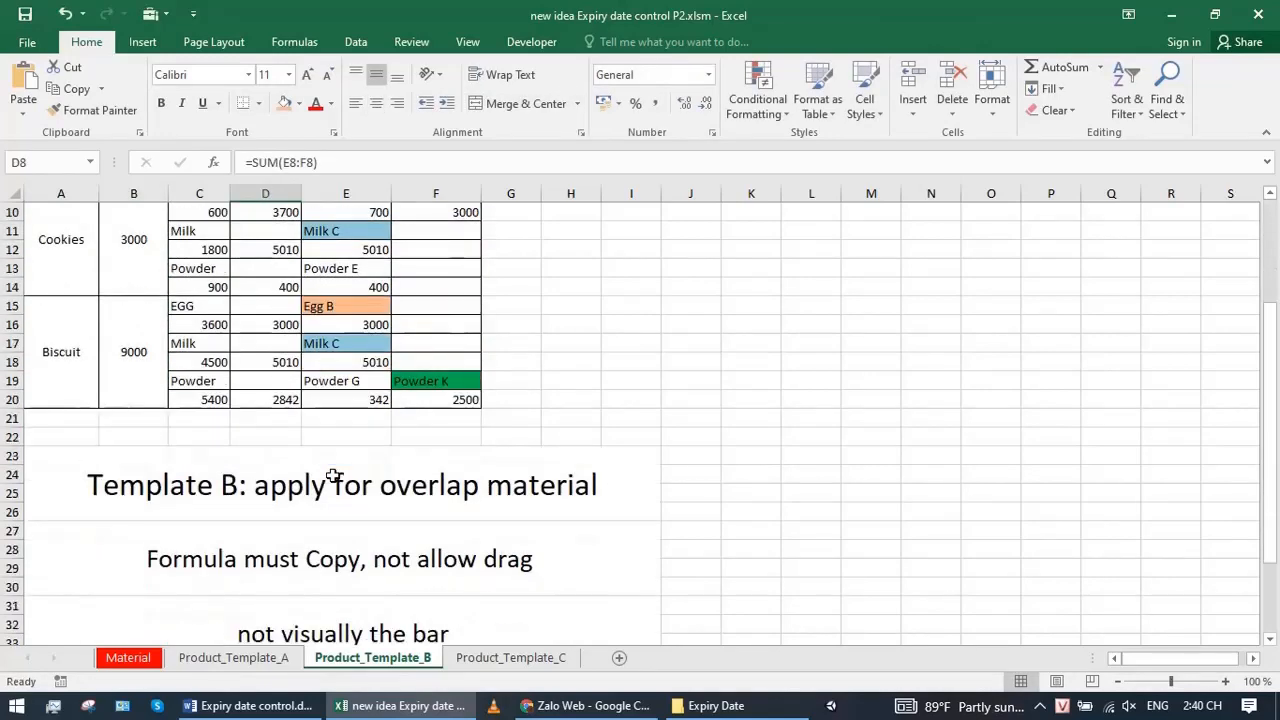
click(290, 563)
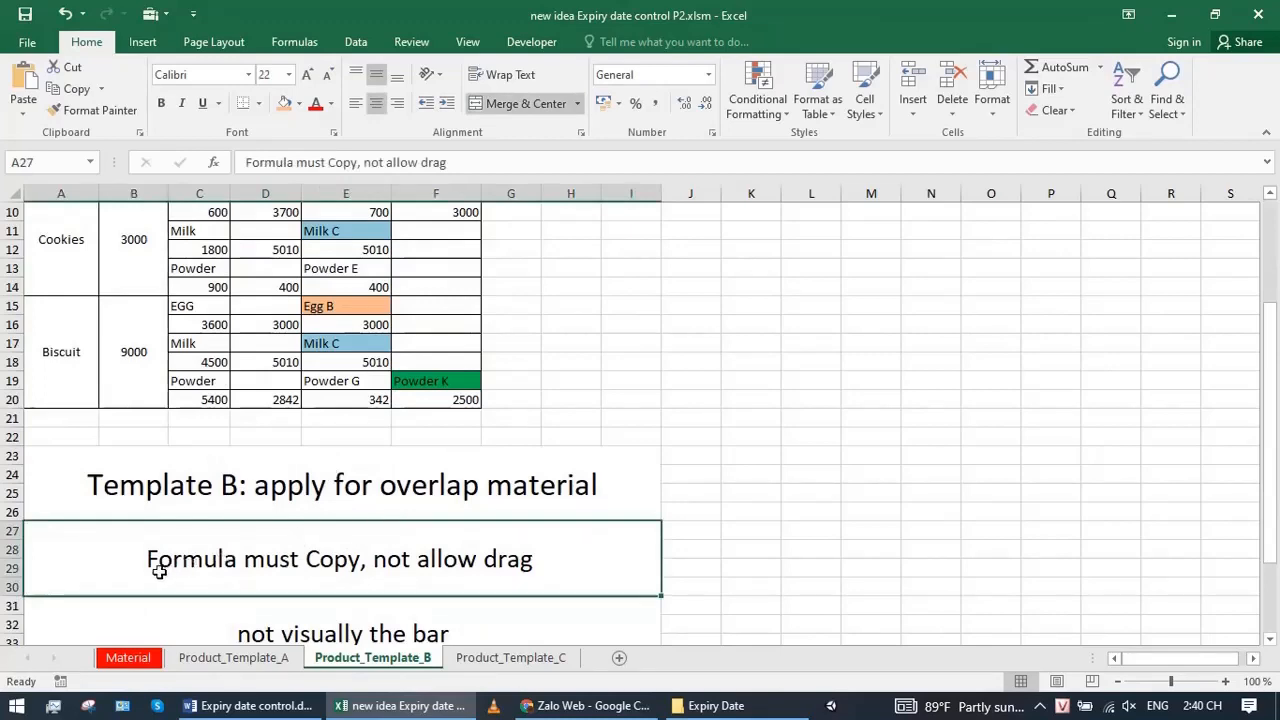
Fill the SUM formula from Cake's egg Total cell D4 down through D6
scroll(159, 571, up, 3)
click(270, 268)
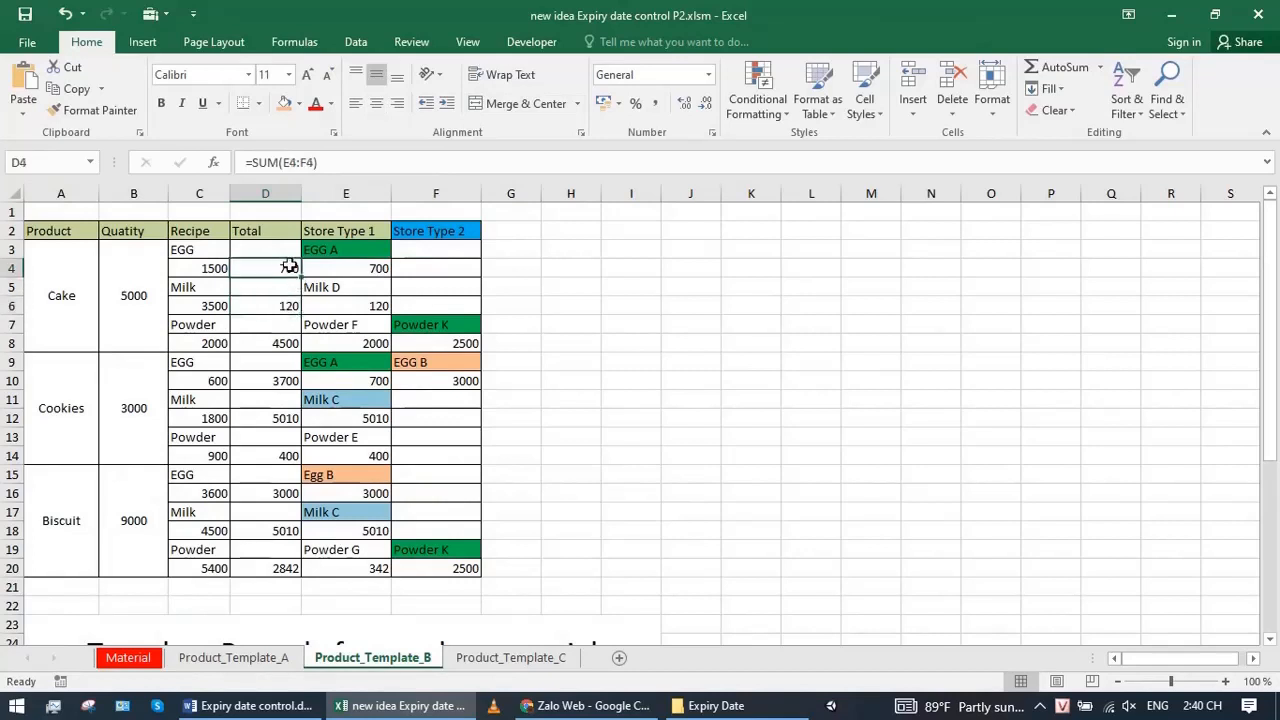
drag(303, 281, 301, 314)
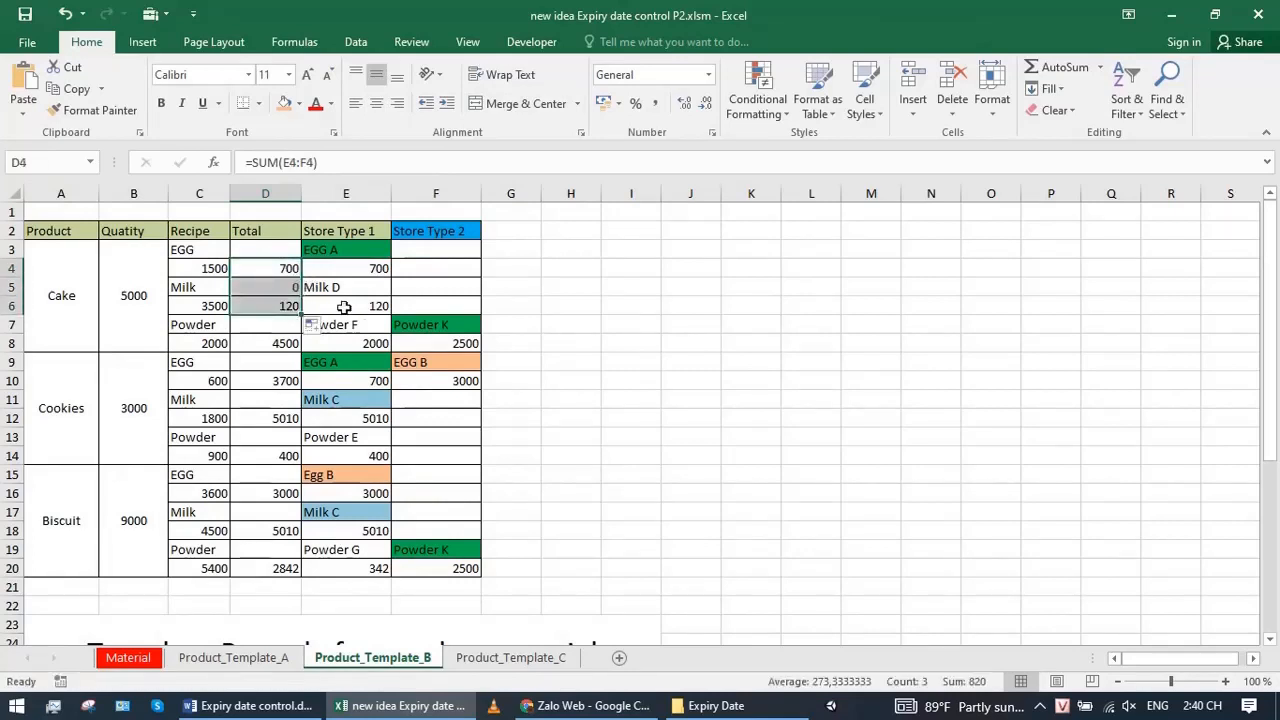
Undo the Total formula fill, and try filling Cake's Store Type 1 SUMIFS formula from E4 down through E6
key(ctrl+z)
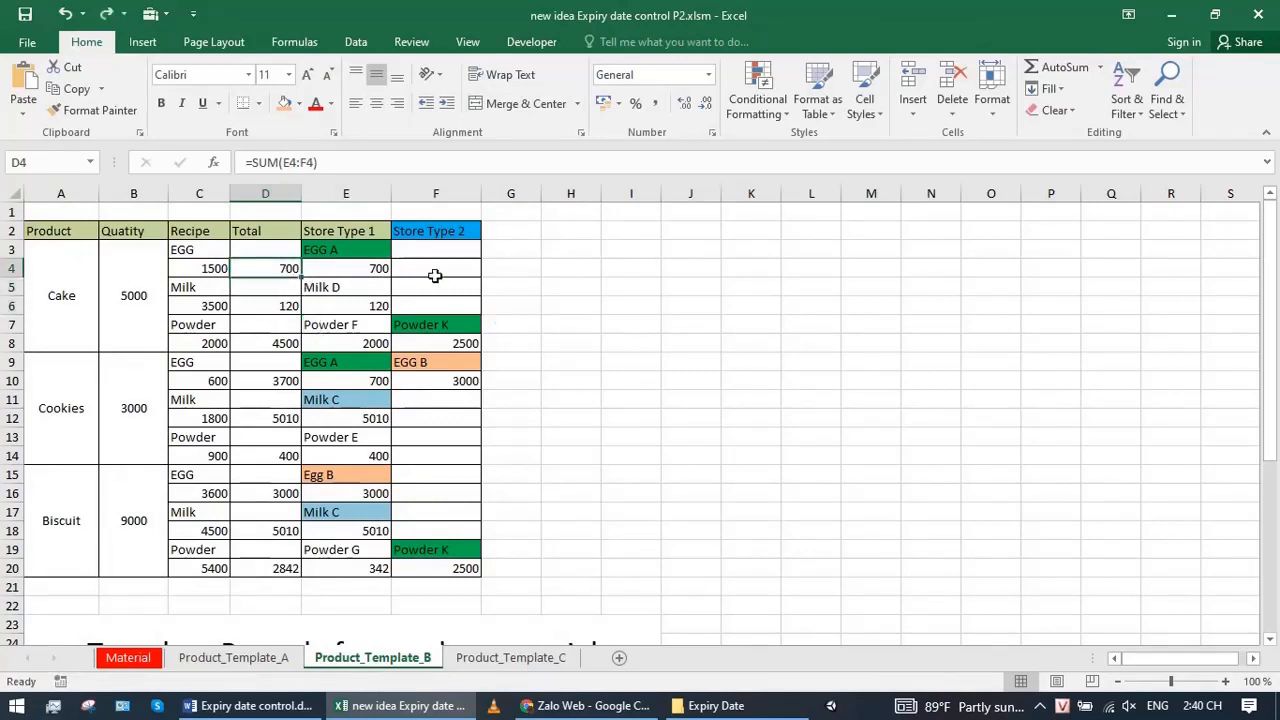
click(374, 270)
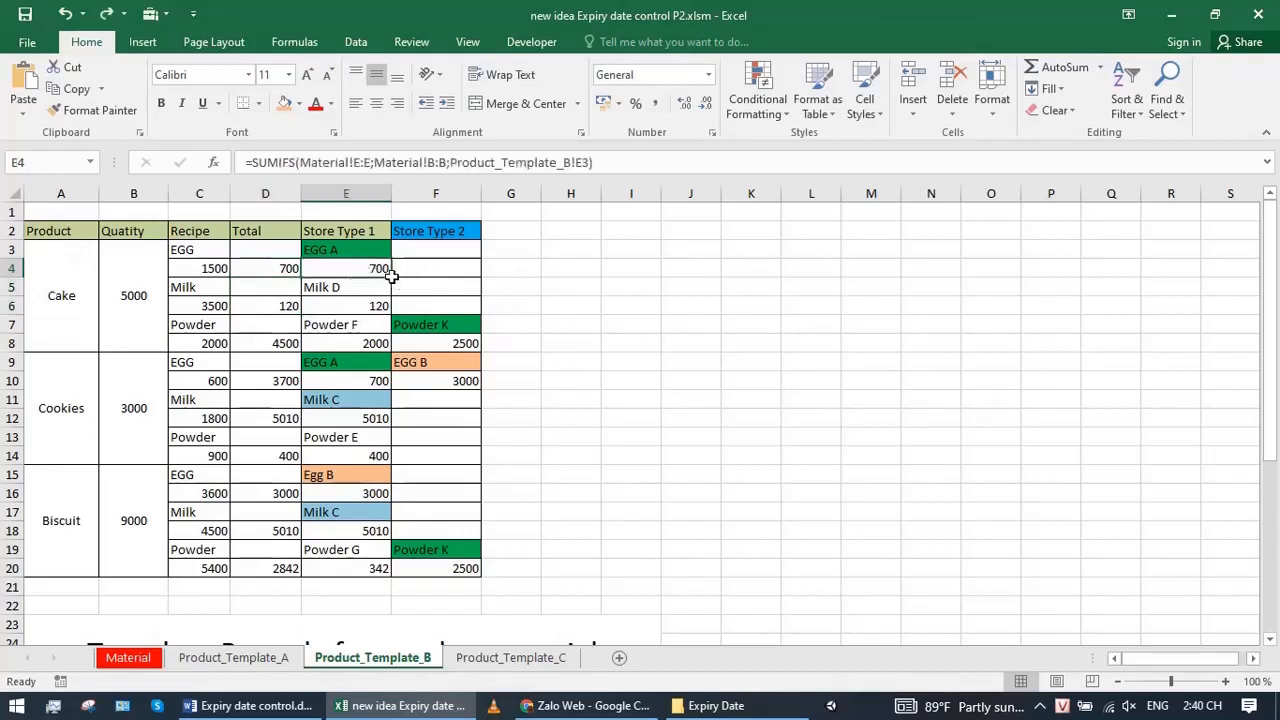
drag(391, 278, 389, 314)
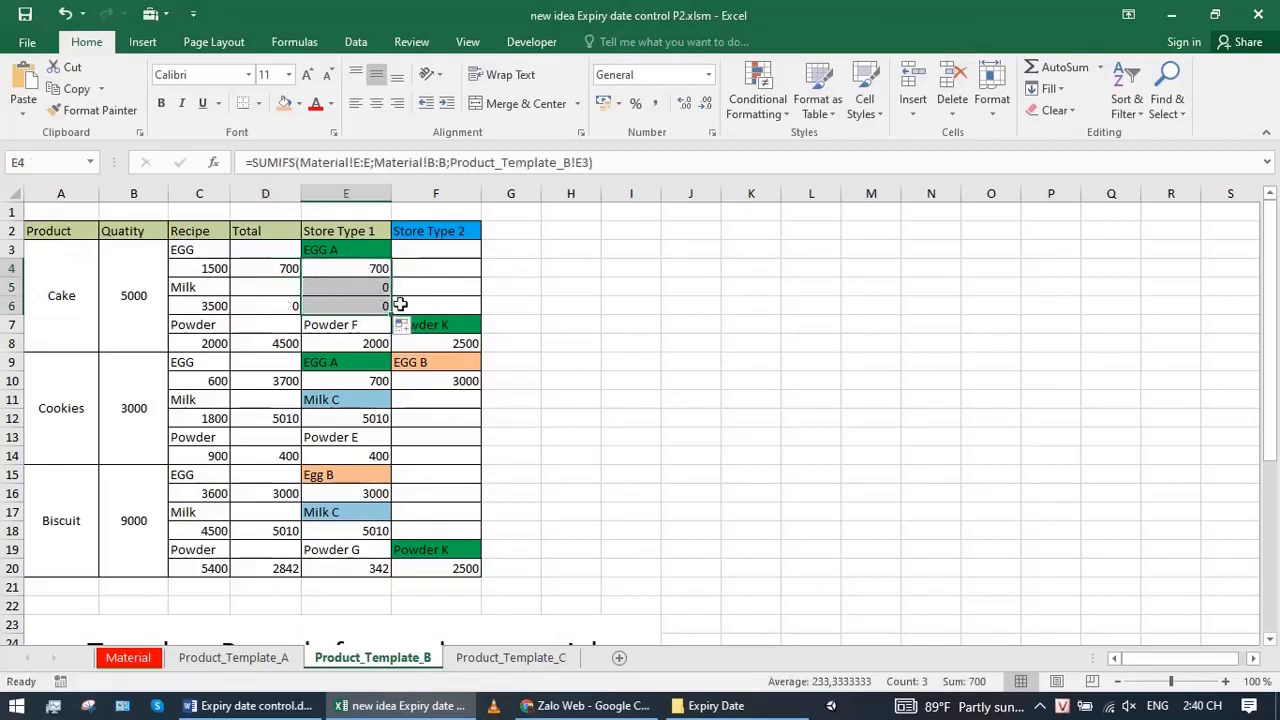
key(ctrl+z)
click(346, 265)
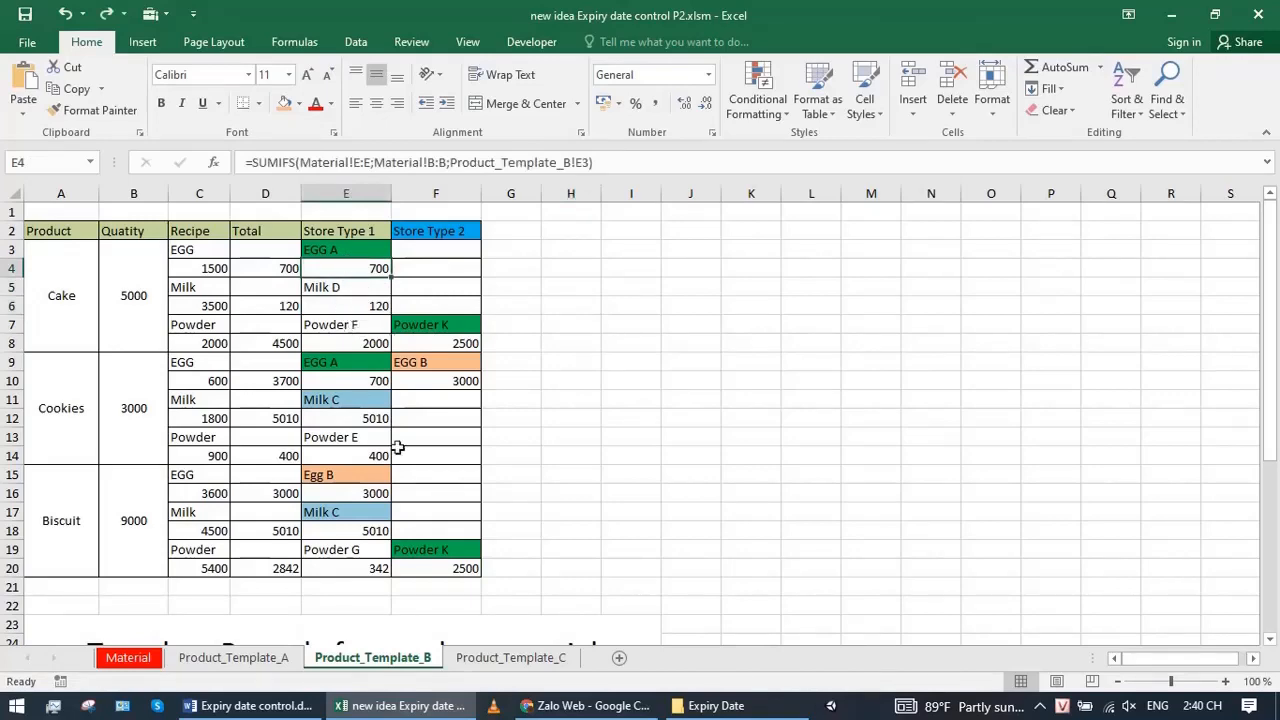
Read the Template B notes on copying formulas and on mistakes when two products use the same material
scroll(390, 490, down, 3)
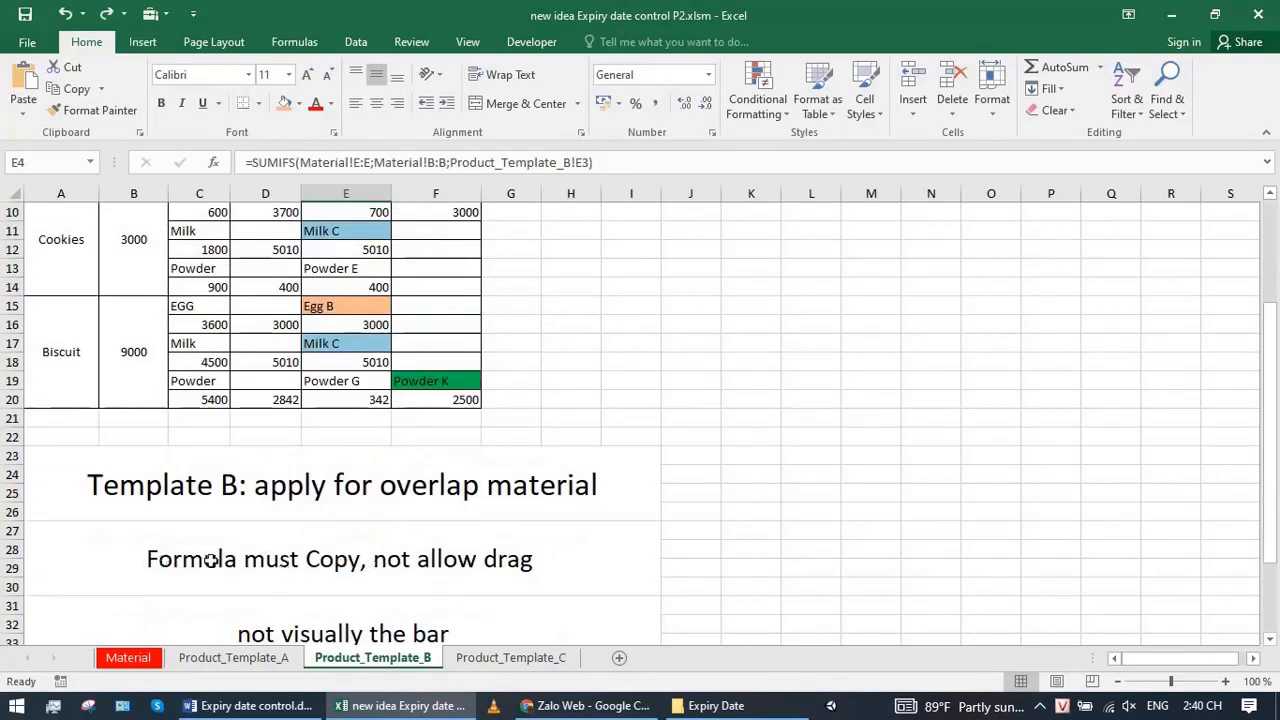
scroll(256, 481, up, 3)
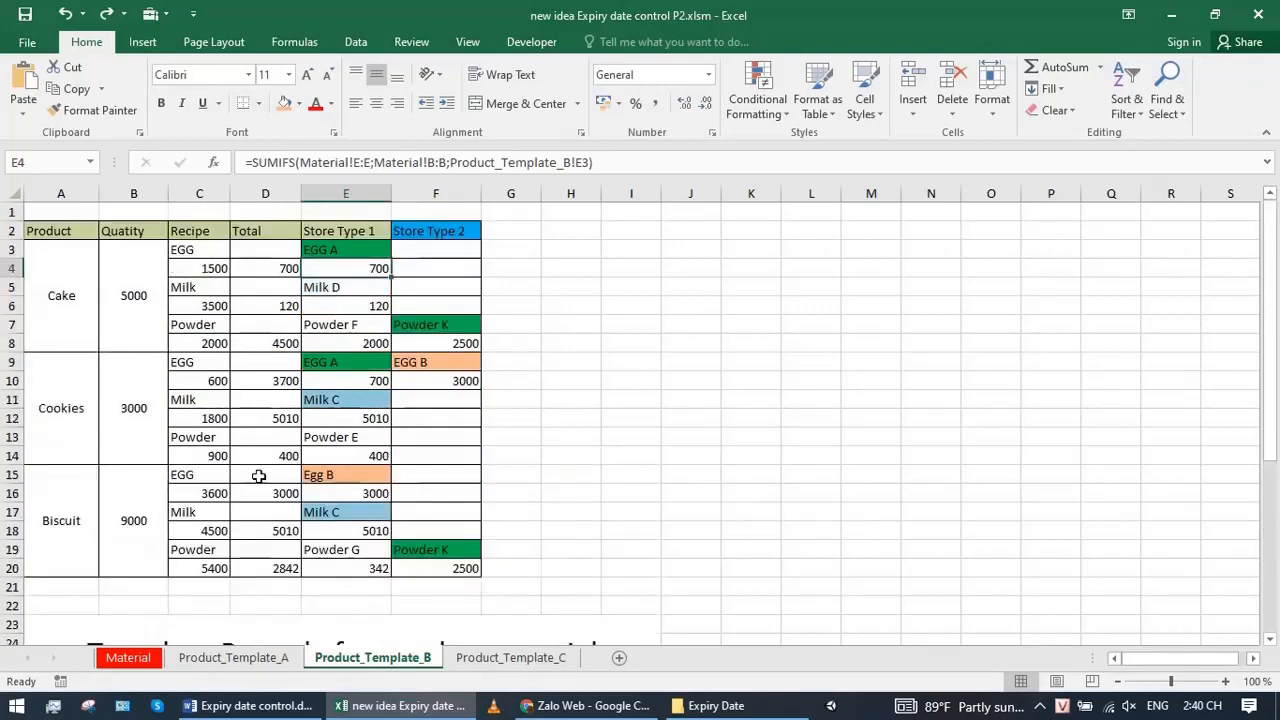
scroll(258, 476, down, 5)
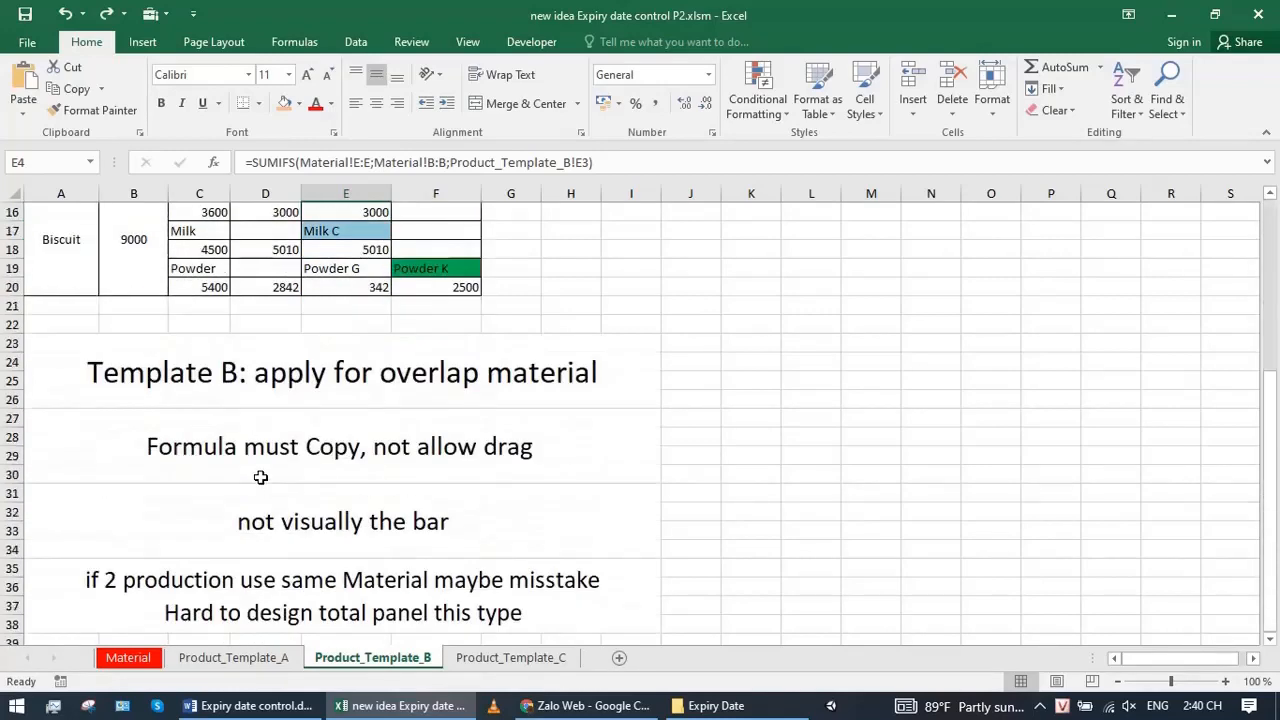
click(129, 593)
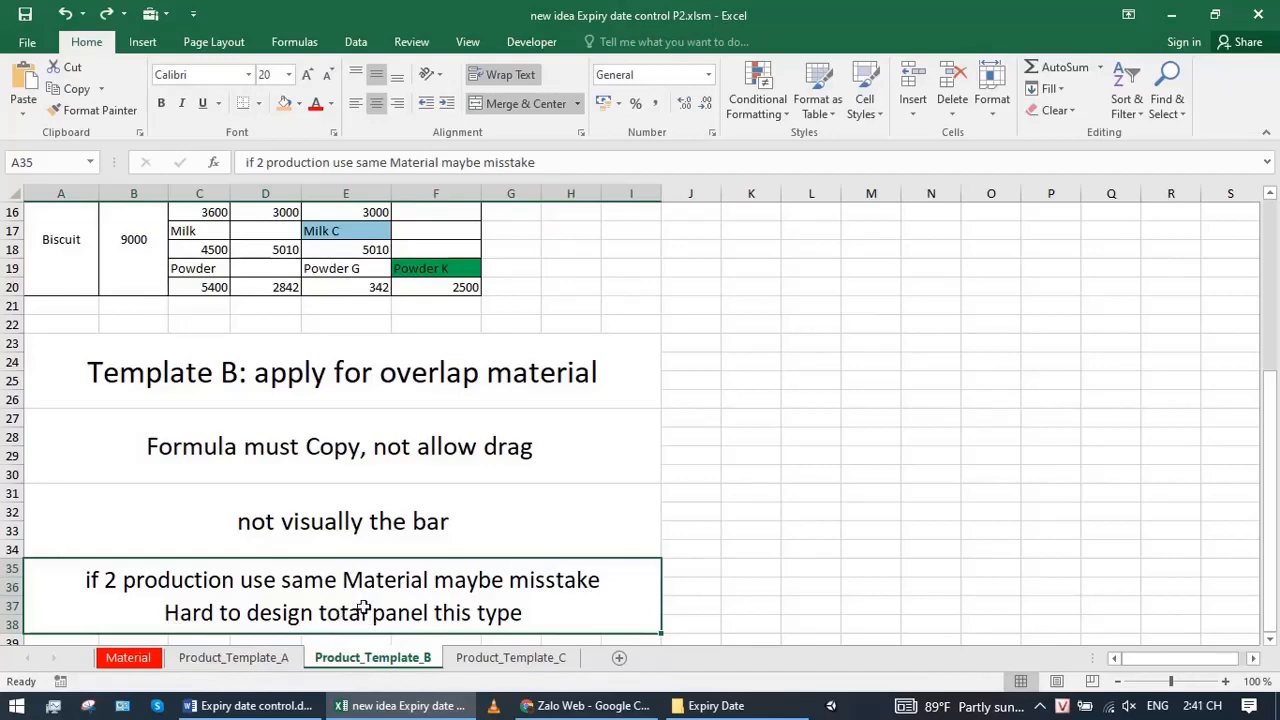
scroll(505, 588, up, 5)
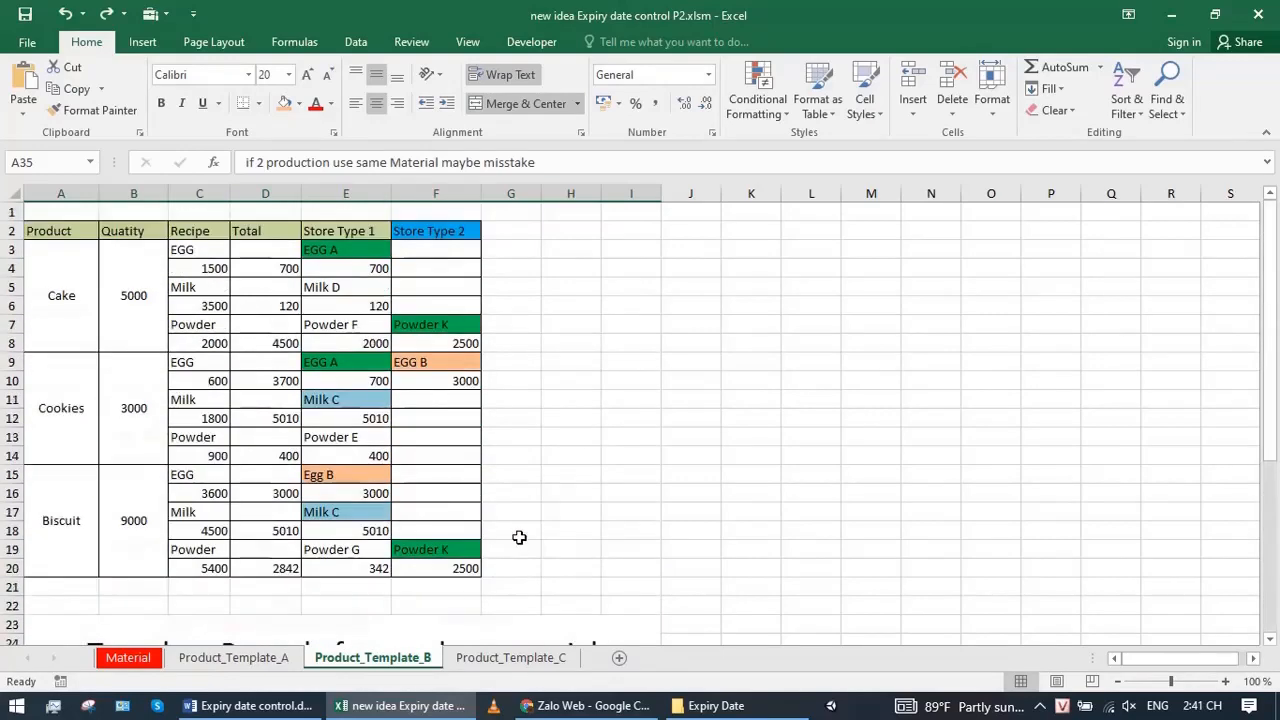
Locate Milk C under Cookies and Biscuit, and compare Biscuit's milk recipe amount with its milk total
click(342, 399)
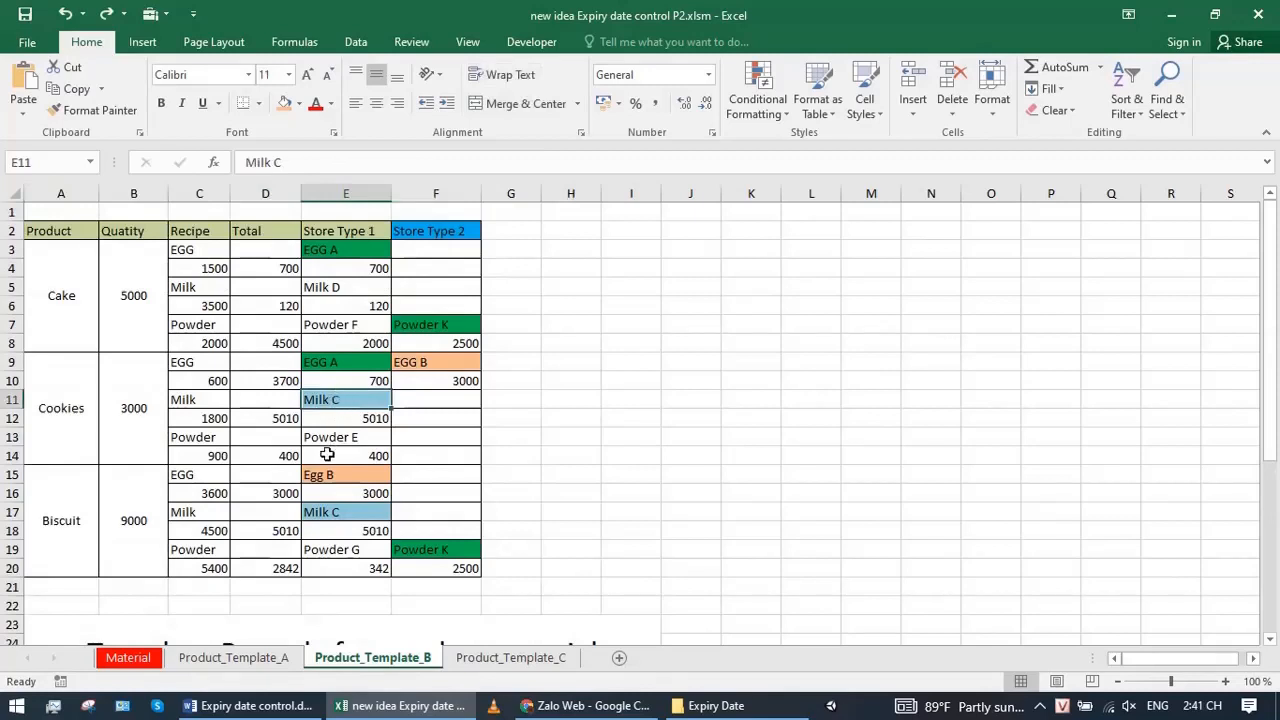
click(330, 511)
click(120, 523)
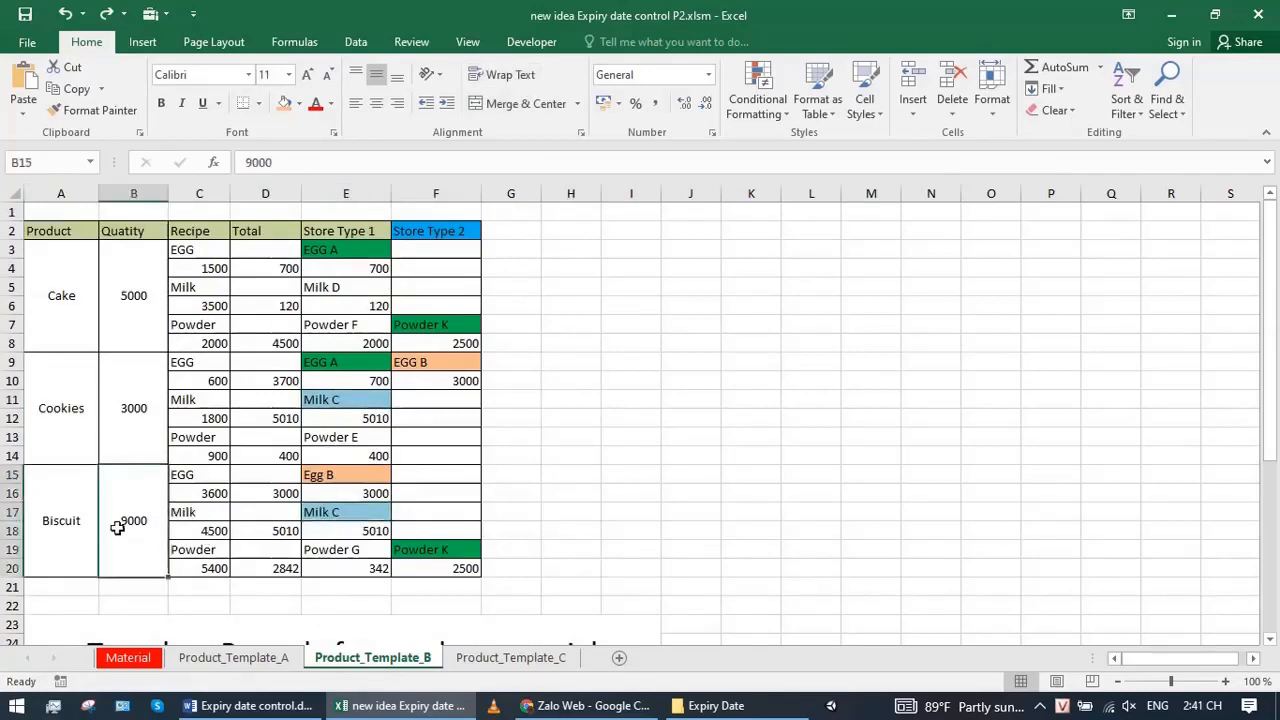
click(212, 532)
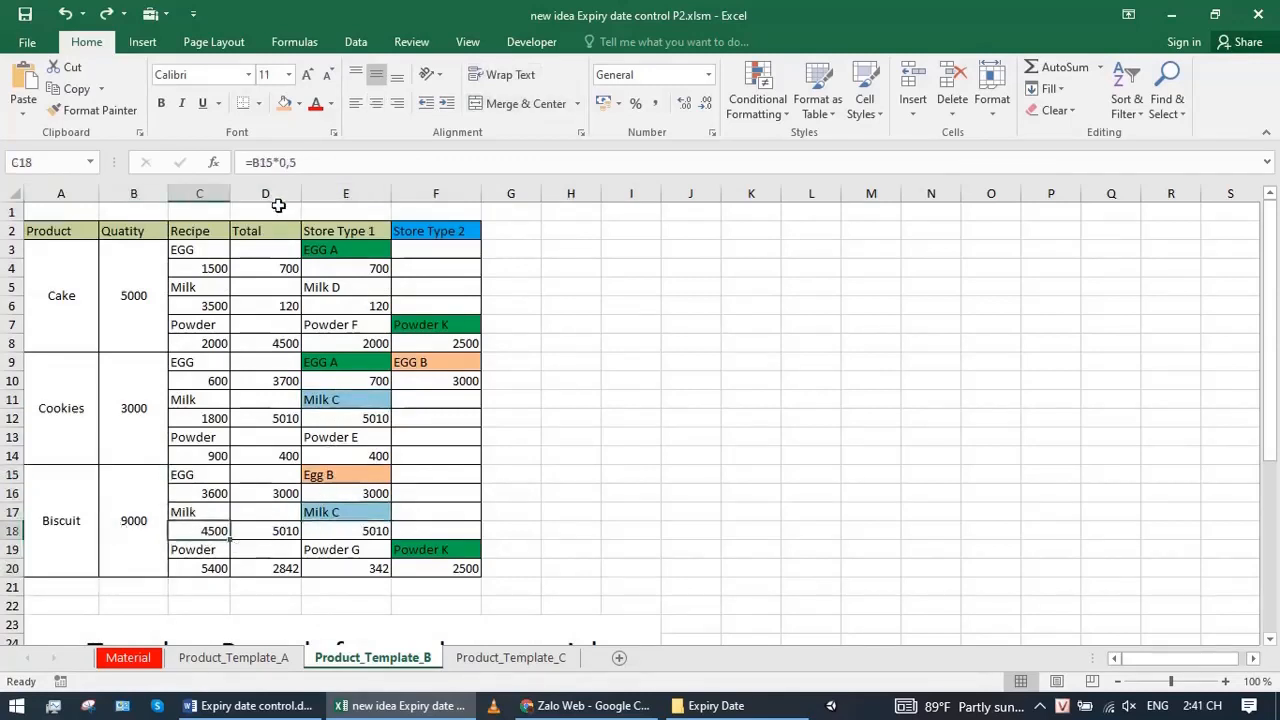
click(257, 536)
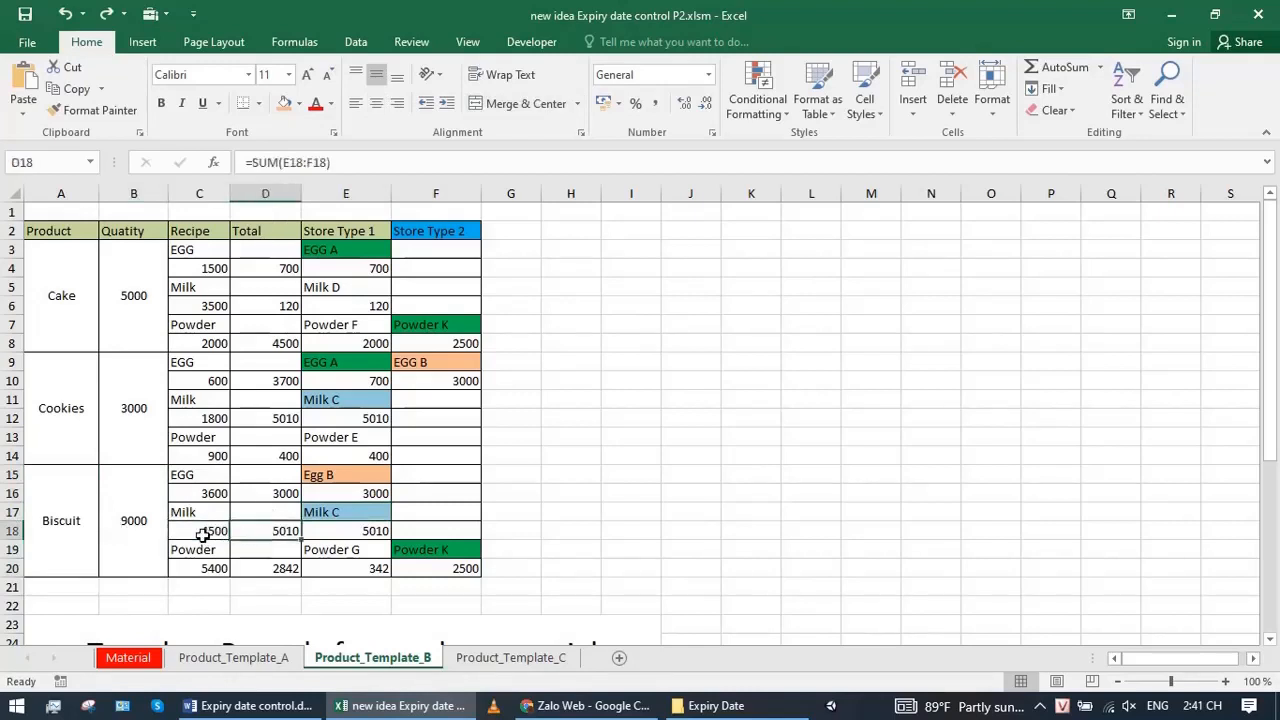
click(210, 533)
click(273, 533)
drag(210, 533, 265, 533)
Compare Cookies' milk recipe amount with its total, and check the combined milk requirement of Cookies and Biscuit
drag(208, 418, 287, 421)
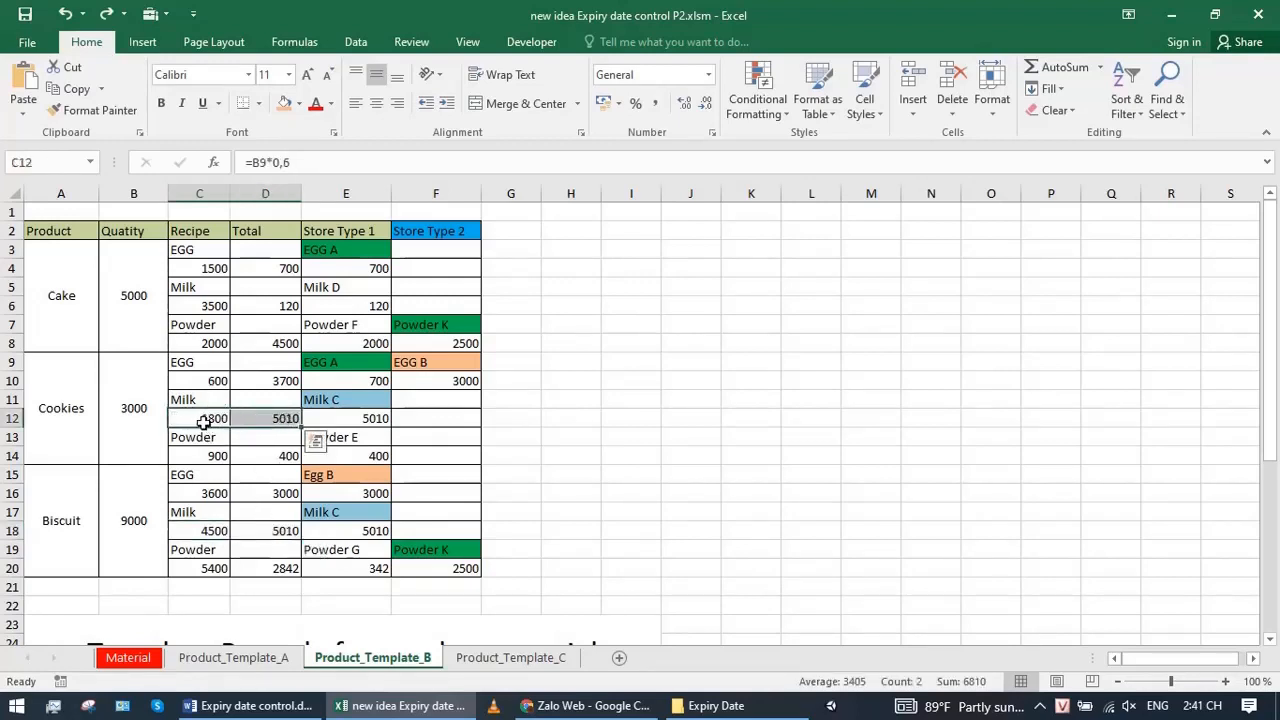
click(203, 418)
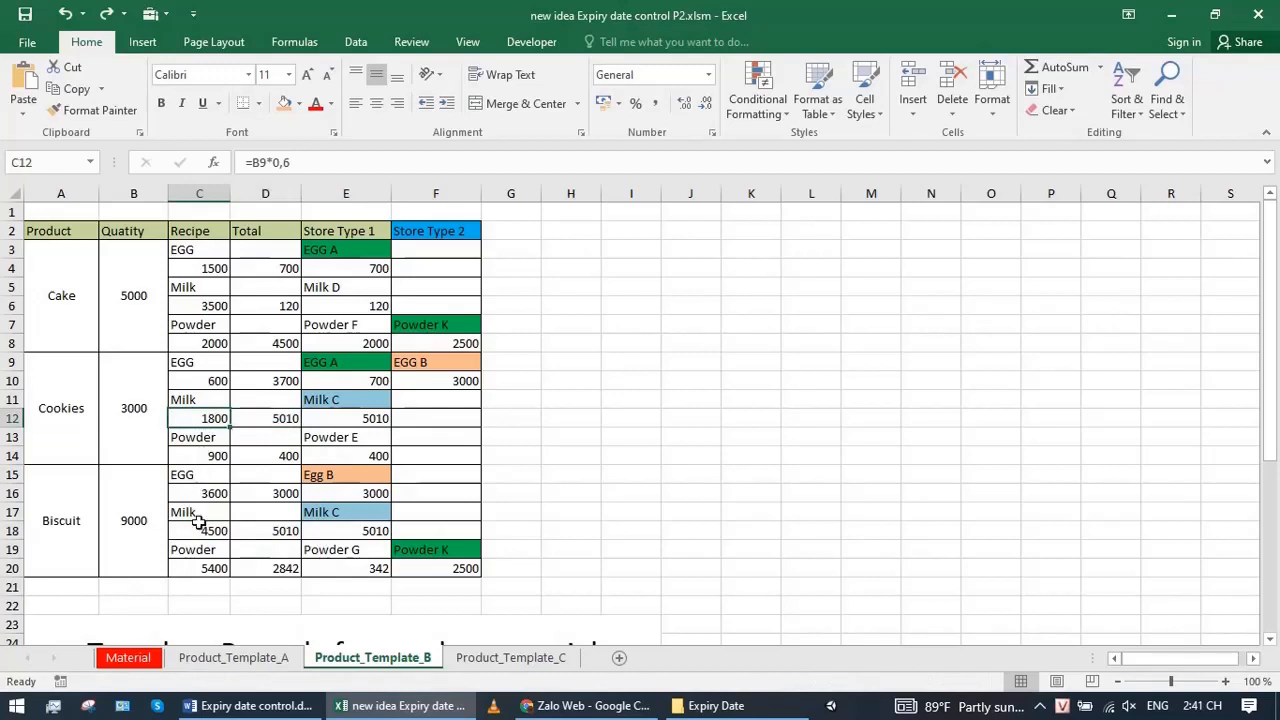
ctrl+click(200, 528)
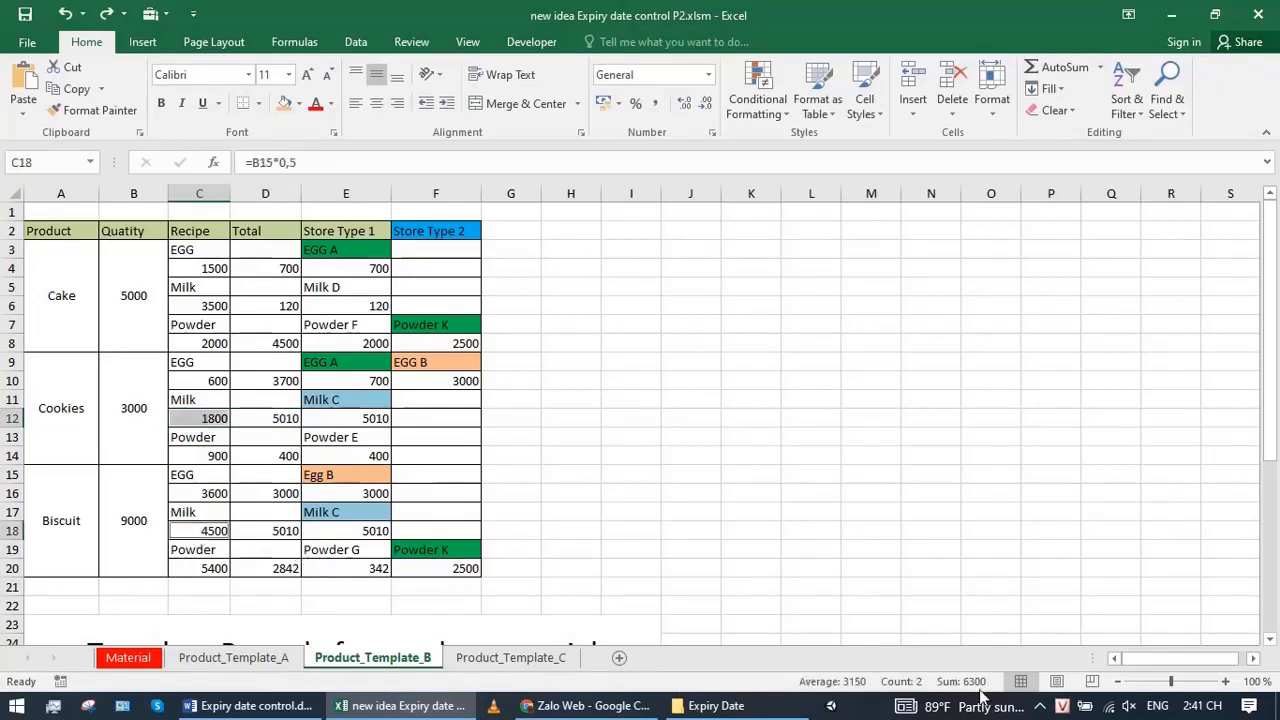
click(250, 418)
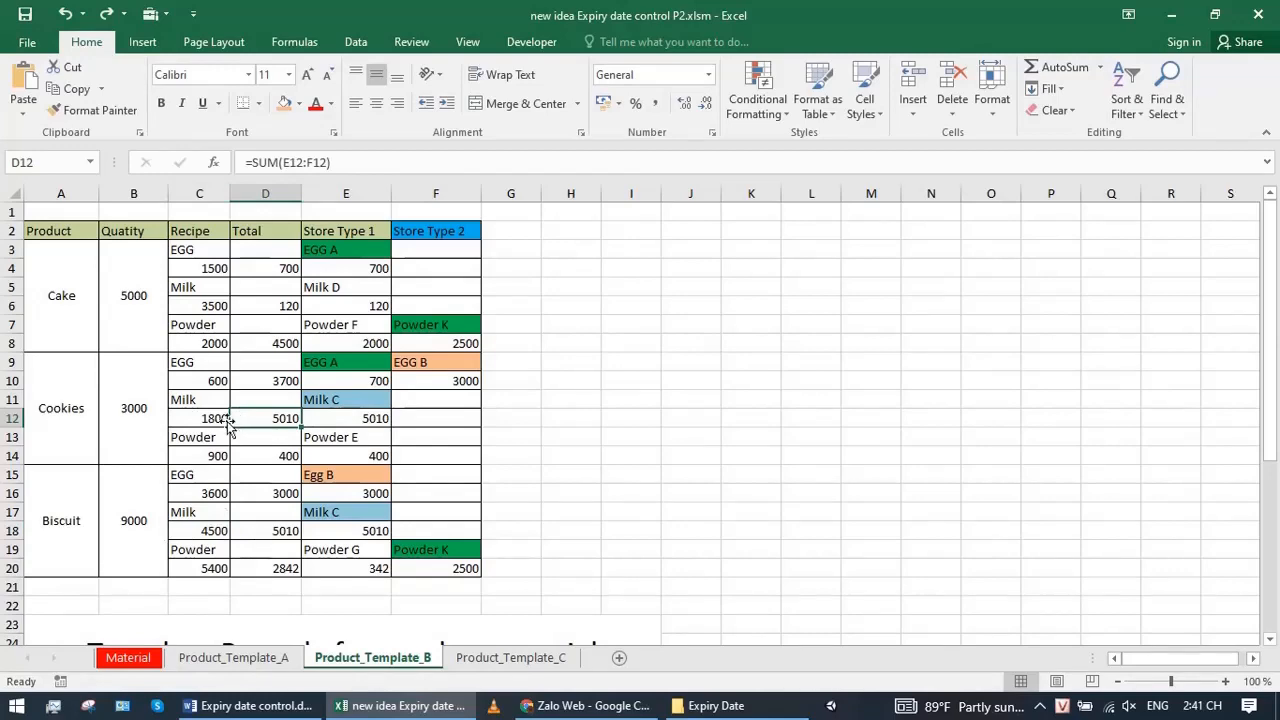
Revisit the Template B notes, and point out the Milk C cells shared by Cookies and Biscuit
scroll(80, 584, down, 2)
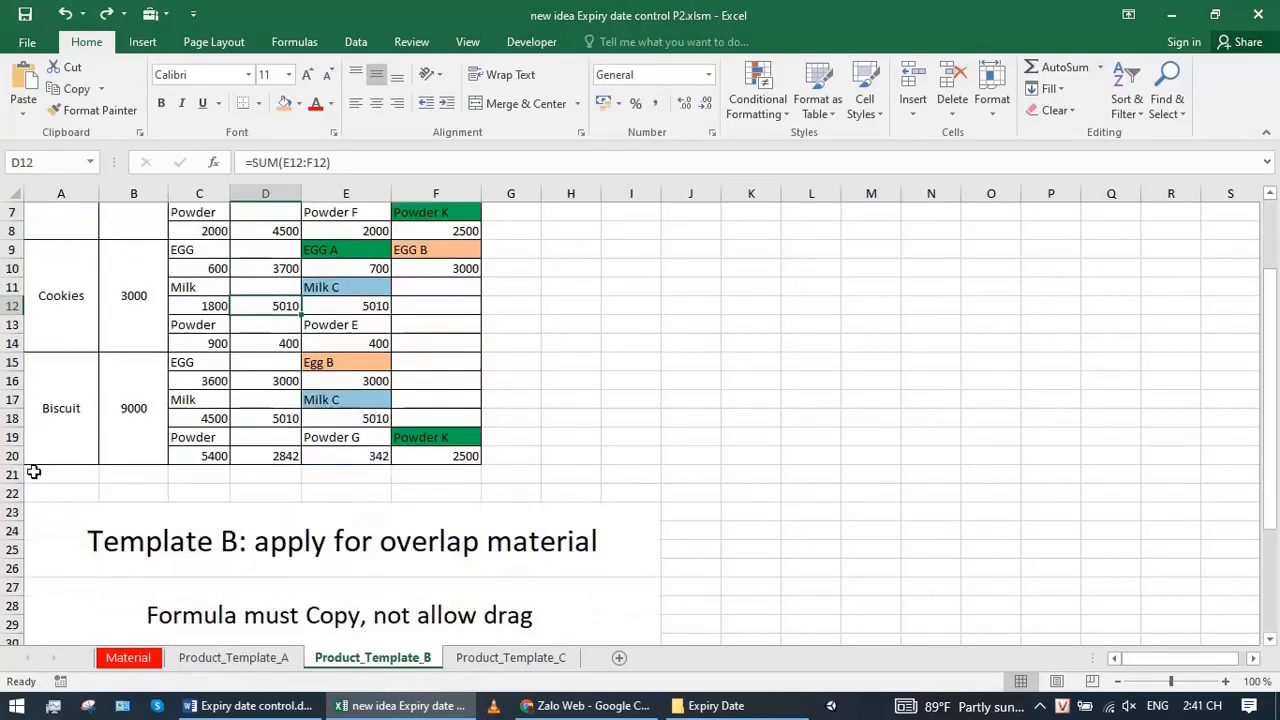
drag(34, 472, 398, 600)
scroll(380, 500, up, 5)
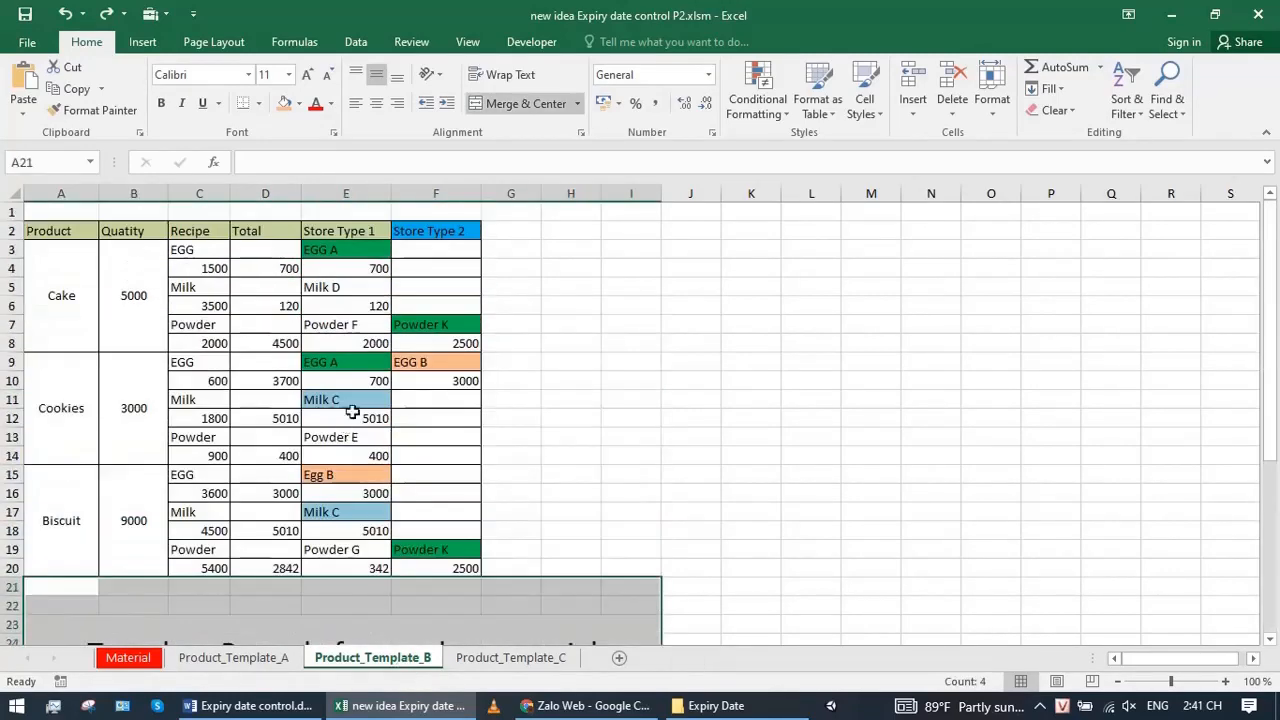
click(331, 412)
click(331, 402)
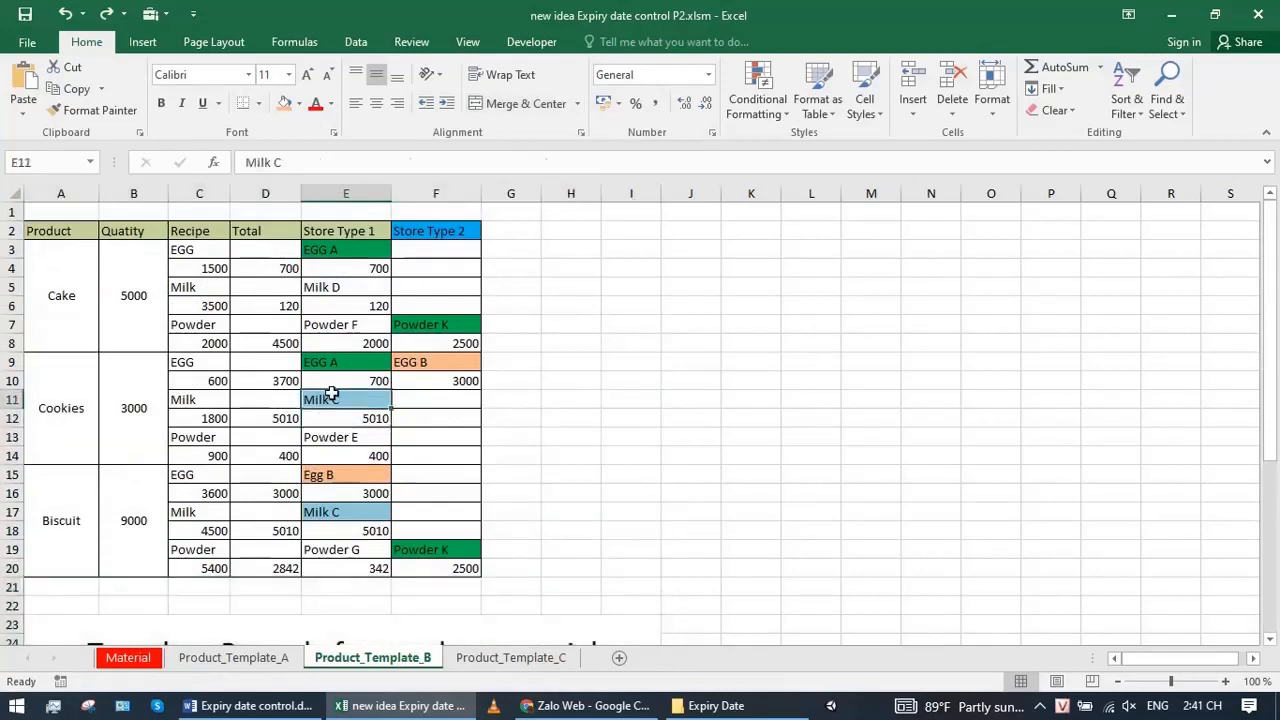
click(338, 510)
Examine the powder types assigned to Cake and Biscuit, including the shared Powder K, and their powder recipe amounts
drag(337, 325, 420, 325)
drag(350, 549, 429, 549)
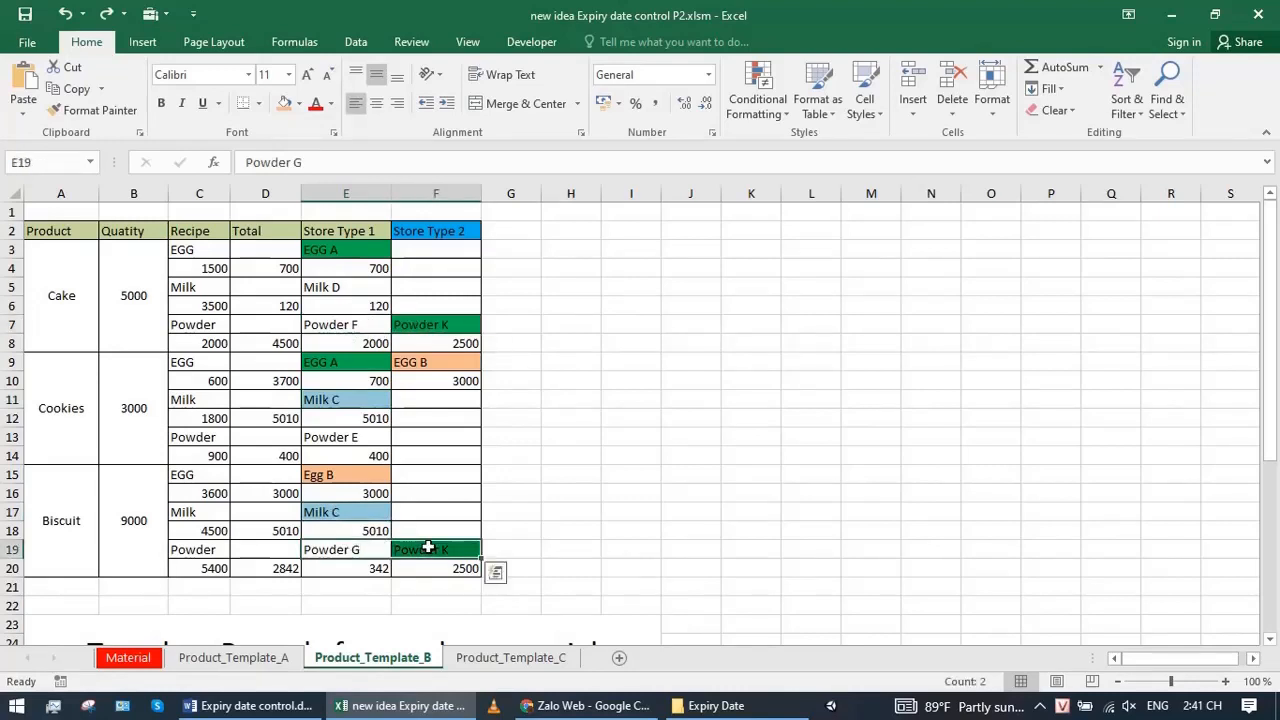
click(196, 566)
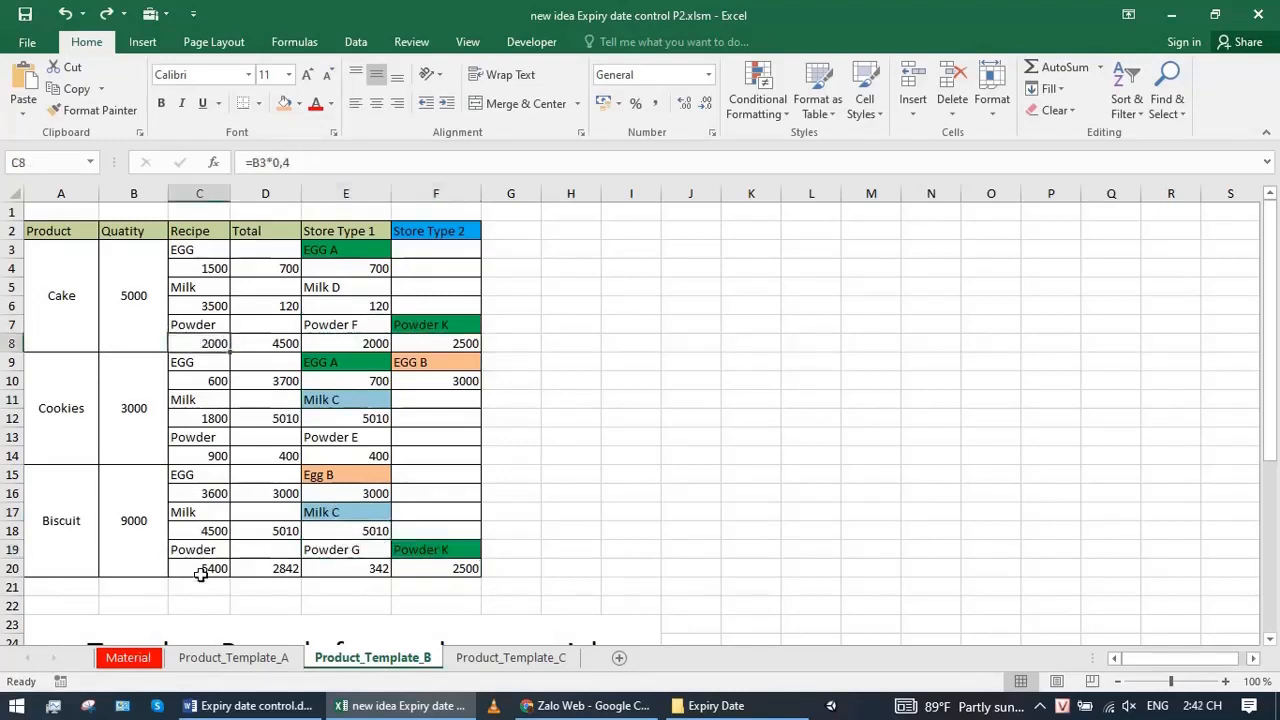
click(191, 325)
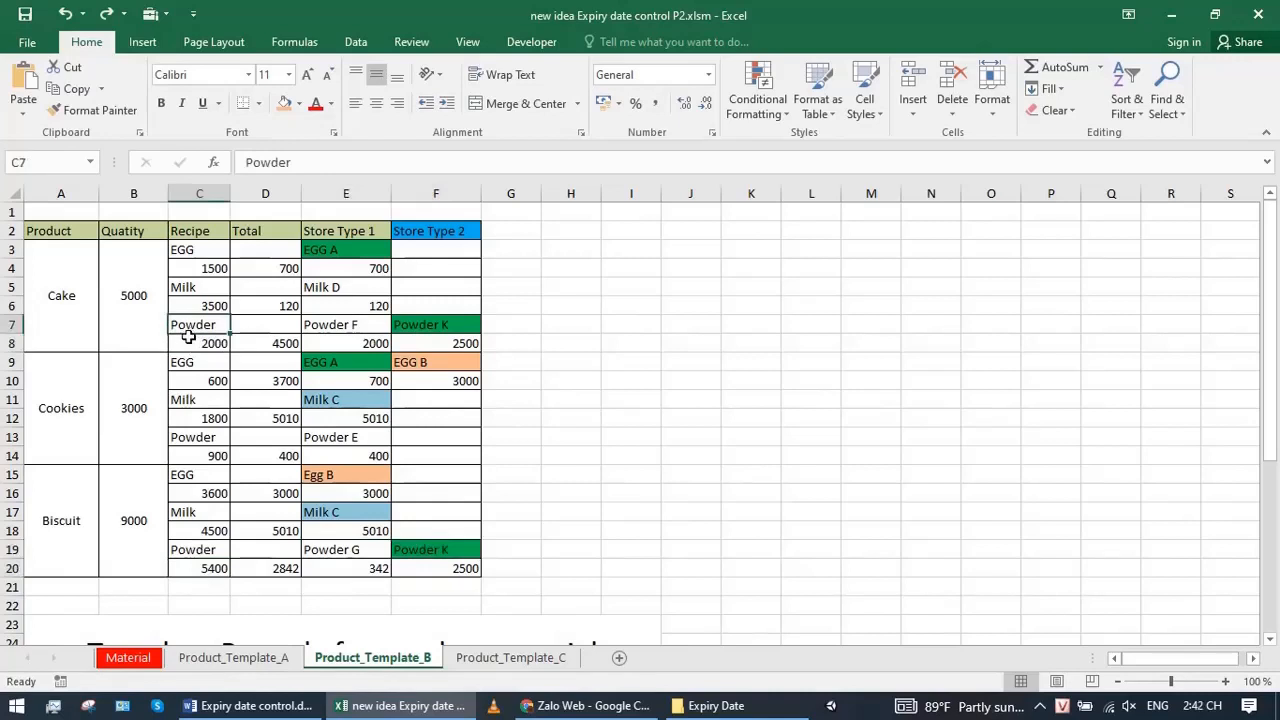
Fill the powder recipe and total cells of Cake (C8:D8) and Biscuit (C20:D20) with red
click(228, 344)
drag(228, 344, 270, 344)
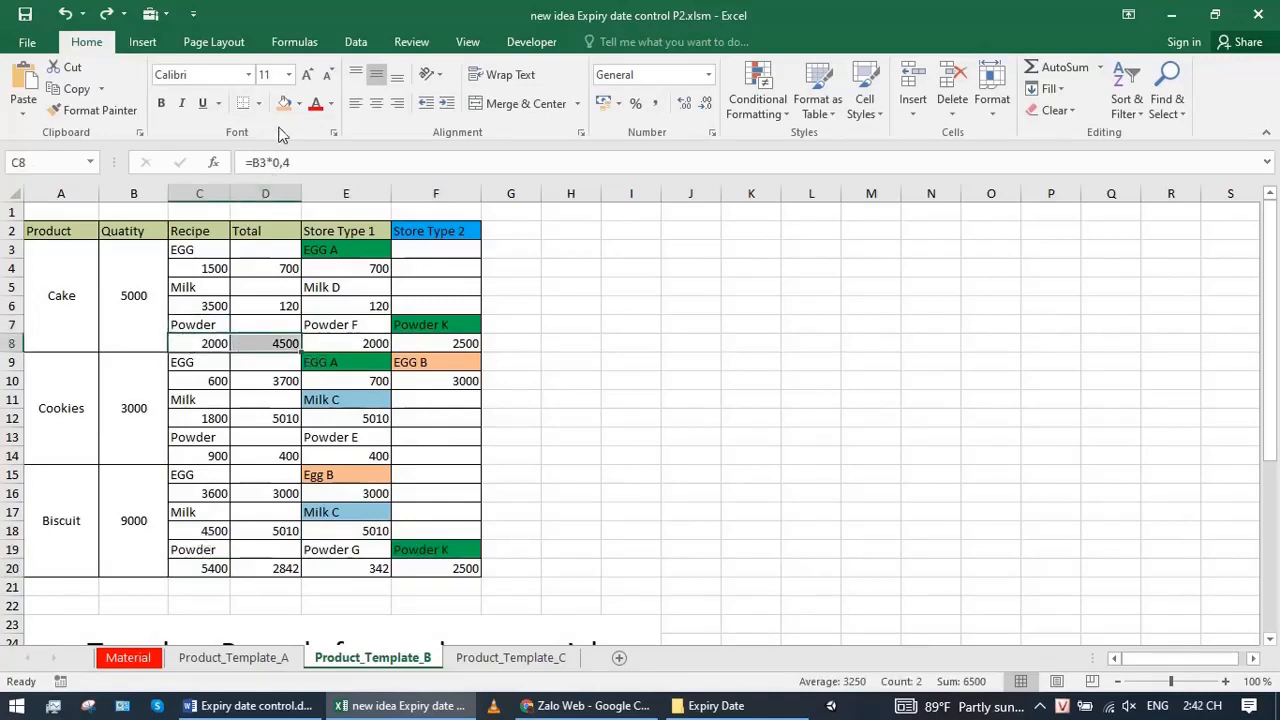
click(298, 103)
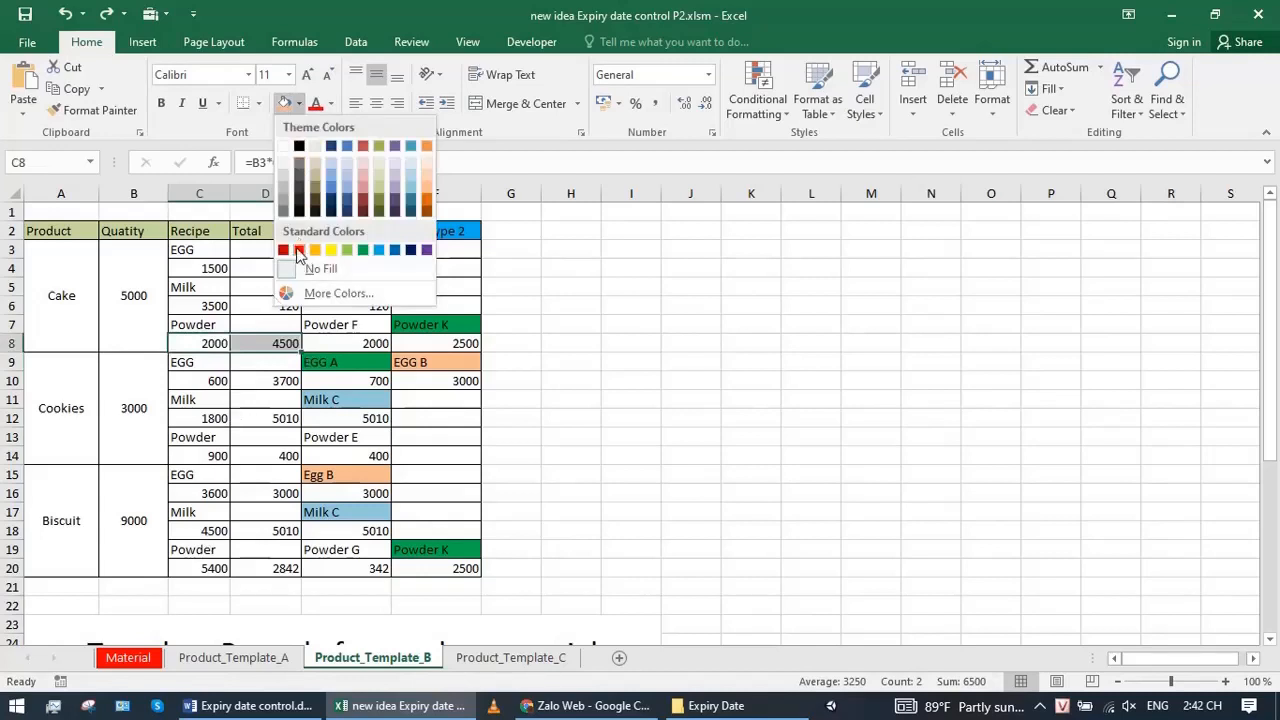
click(299, 250)
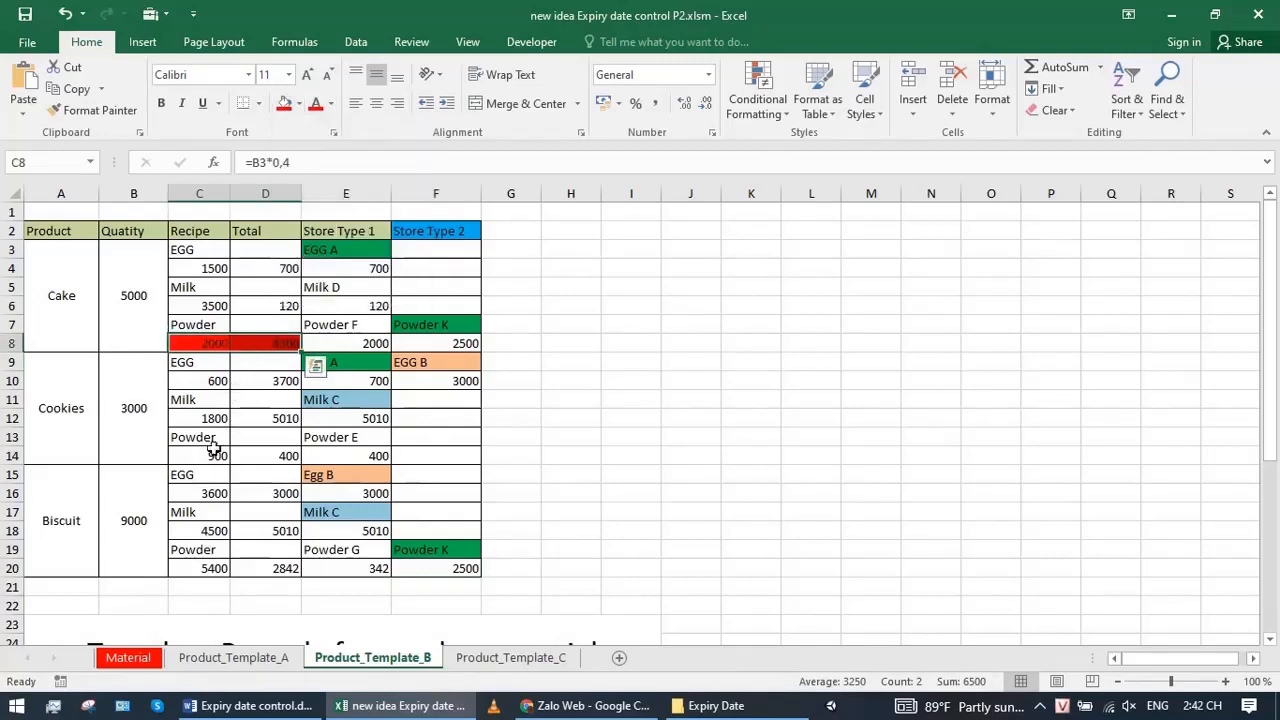
drag(197, 566, 258, 570)
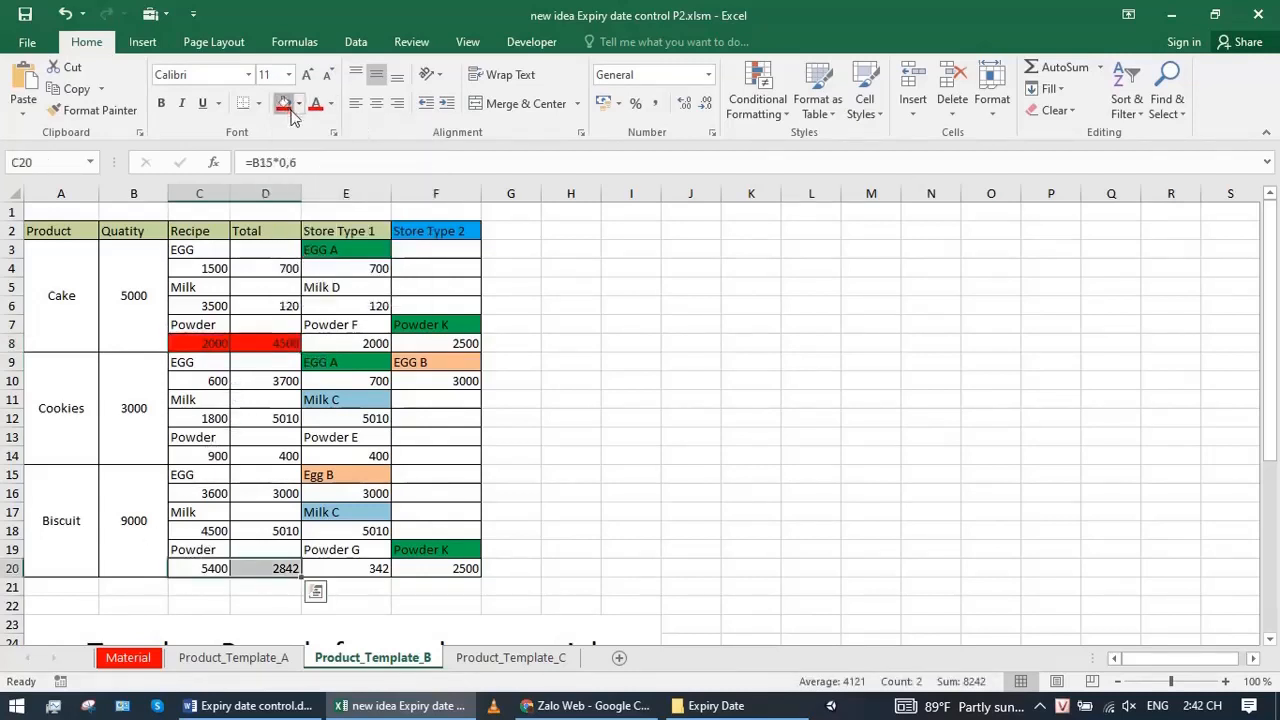
click(284, 104)
Compare the powder recipe and total amounts of Cake and Biscuit with their Store Type 1 and 2 amounts
drag(201, 346, 262, 345)
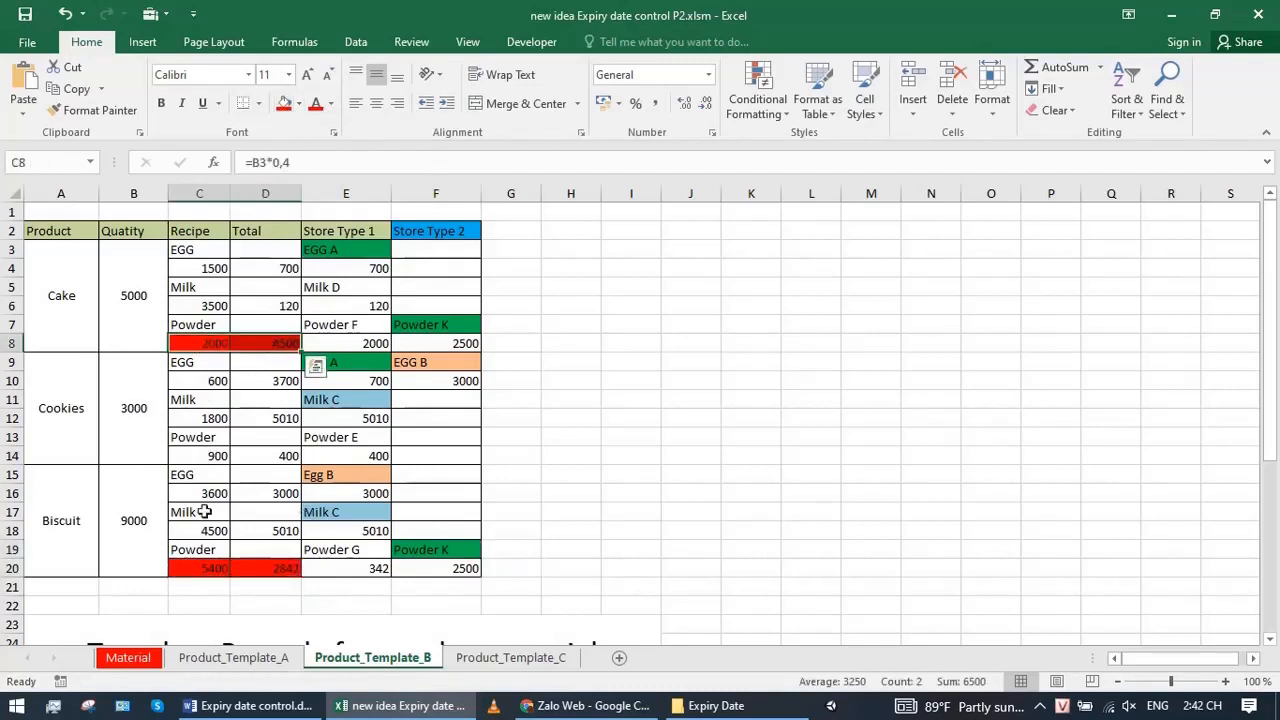
drag(250, 569, 198, 569)
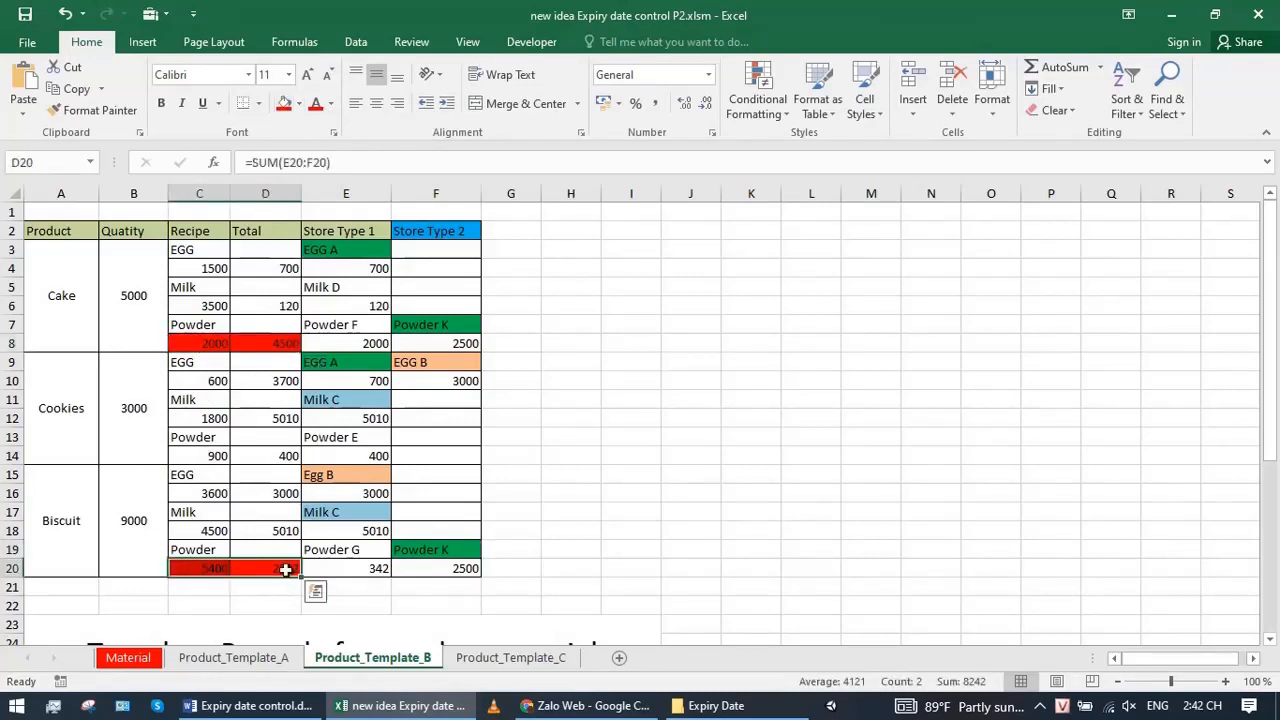
drag(352, 345, 428, 343)
drag(345, 568, 423, 569)
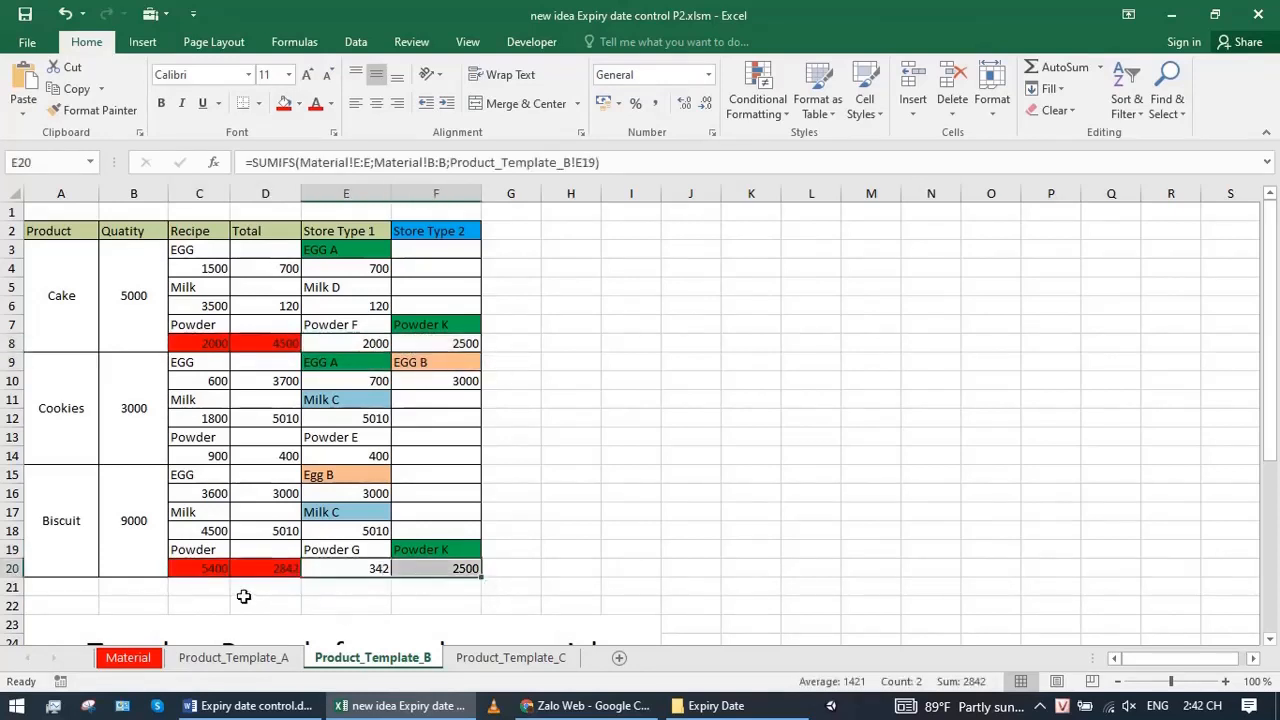
drag(206, 570, 252, 571)
Review the notes below the Template B table once more
click(509, 453)
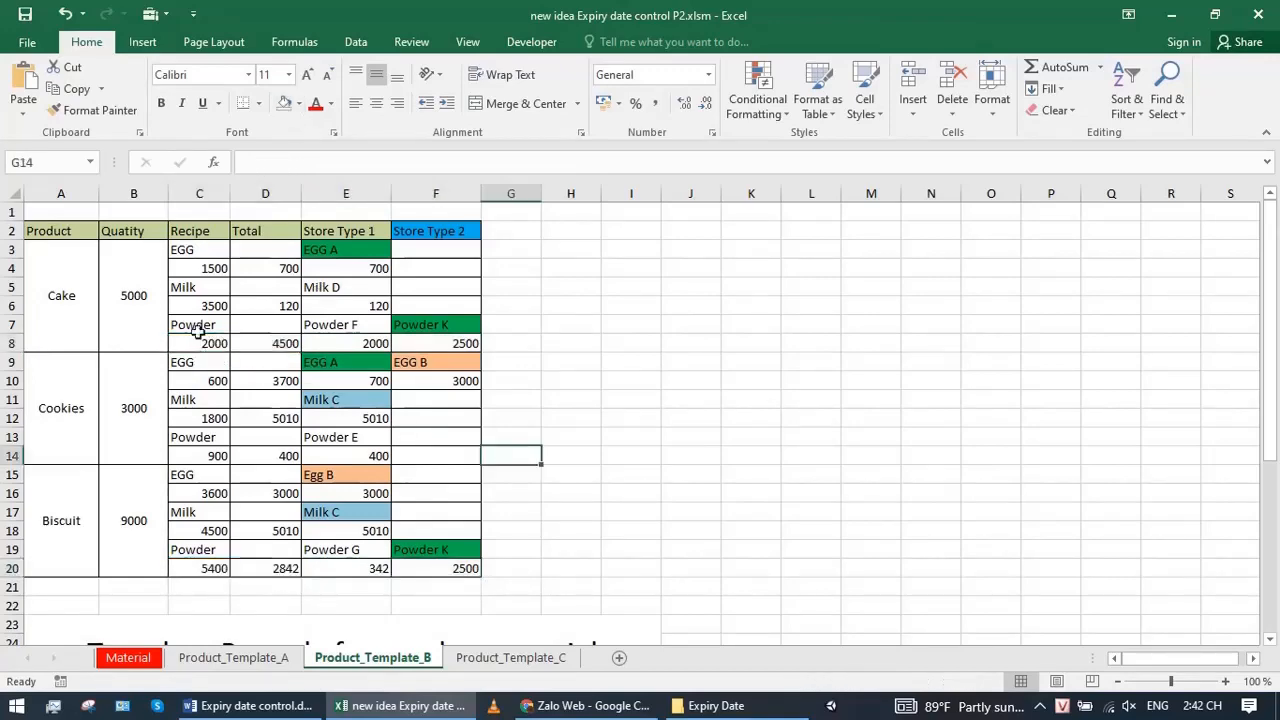
scroll(60, 500, down, 3)
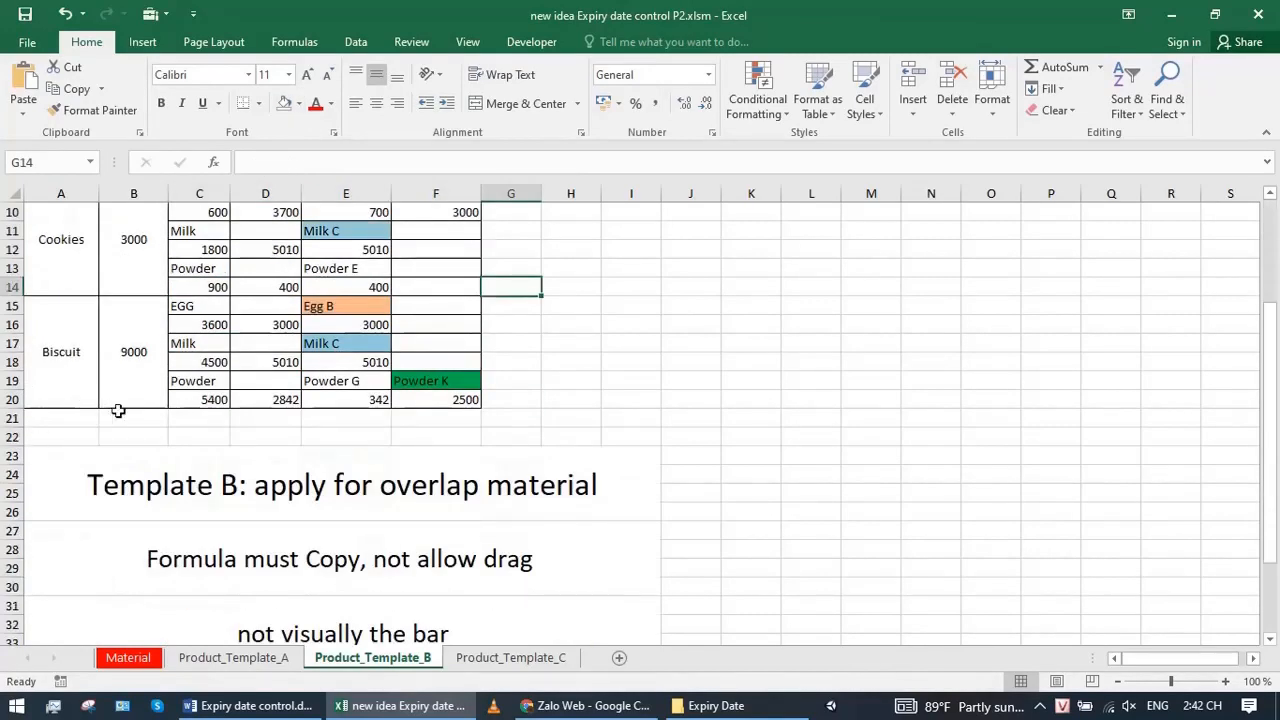
scroll(120, 412, up, 3)
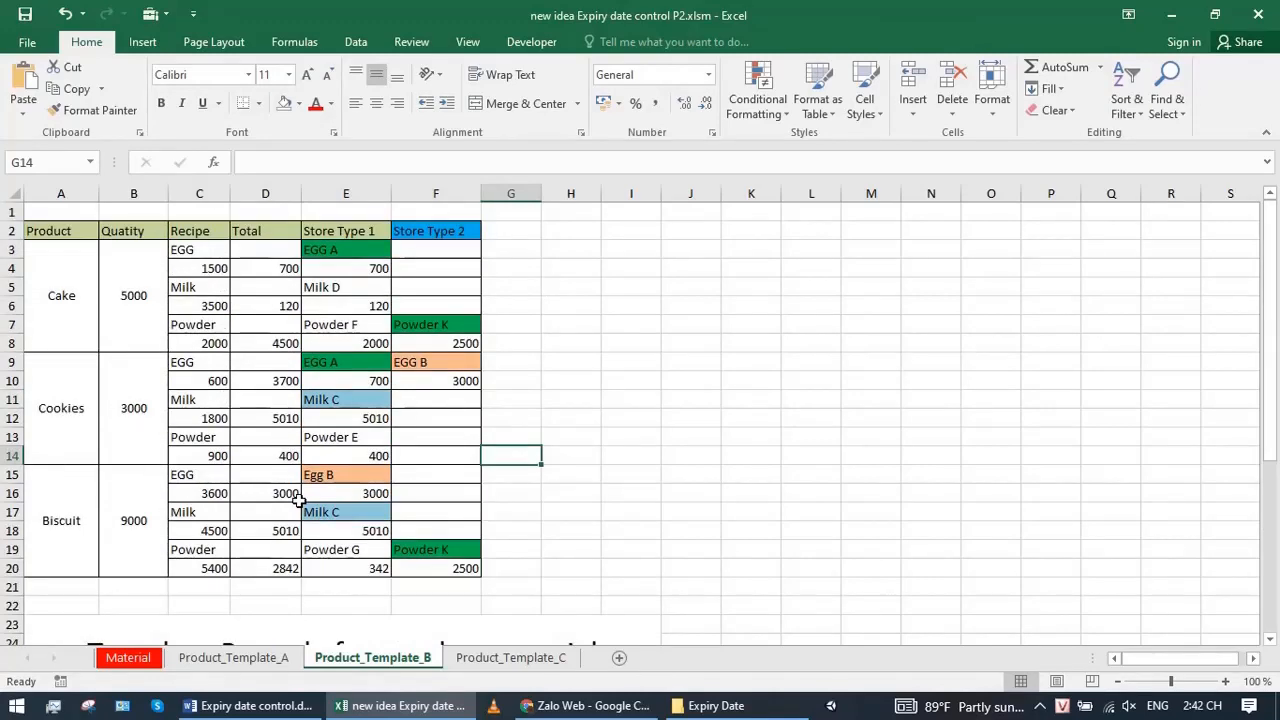
Compare Product_Template_A with Product_Template_B, and select Template A's note on using it only for one non-overlapping material type
click(233, 657)
click(372, 657)
click(590, 381)
click(551, 358)
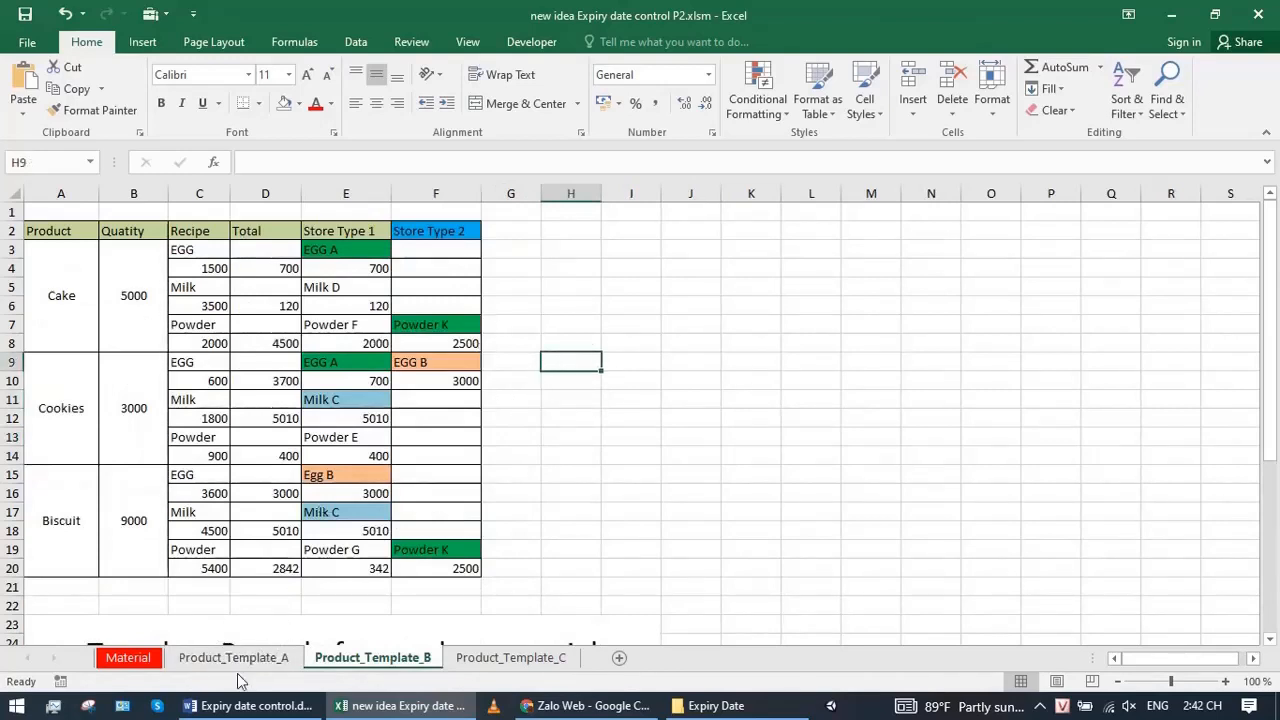
click(233, 657)
click(380, 531)
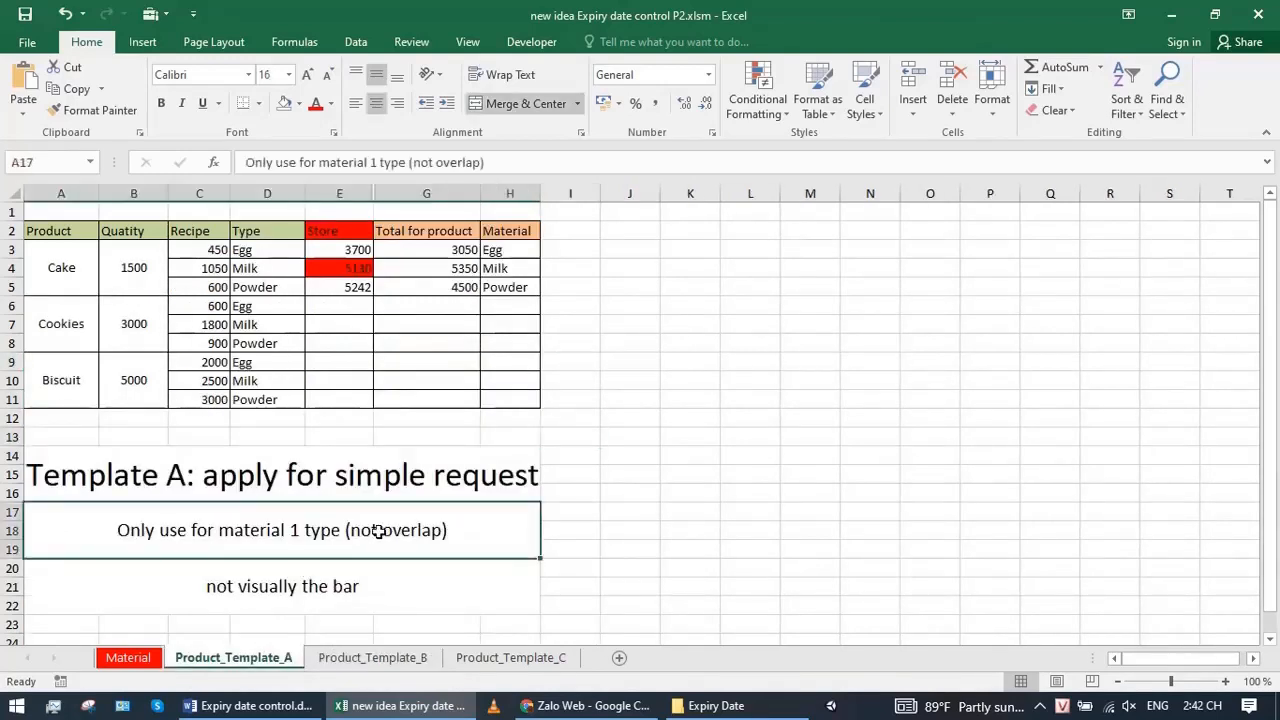
Review the Product_Template_B table, with its recipe, total and Store Type 1 and 2 amounts for each product
click(325, 660)
click(569, 322)
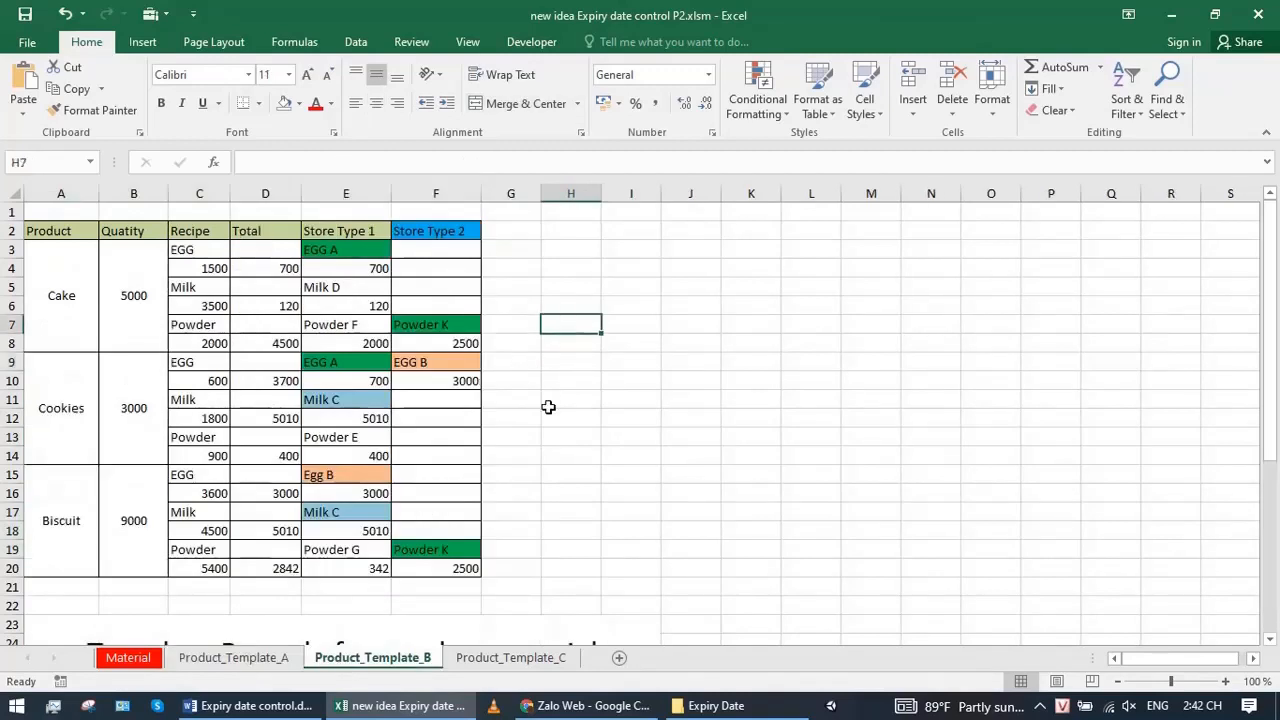
click(572, 377)
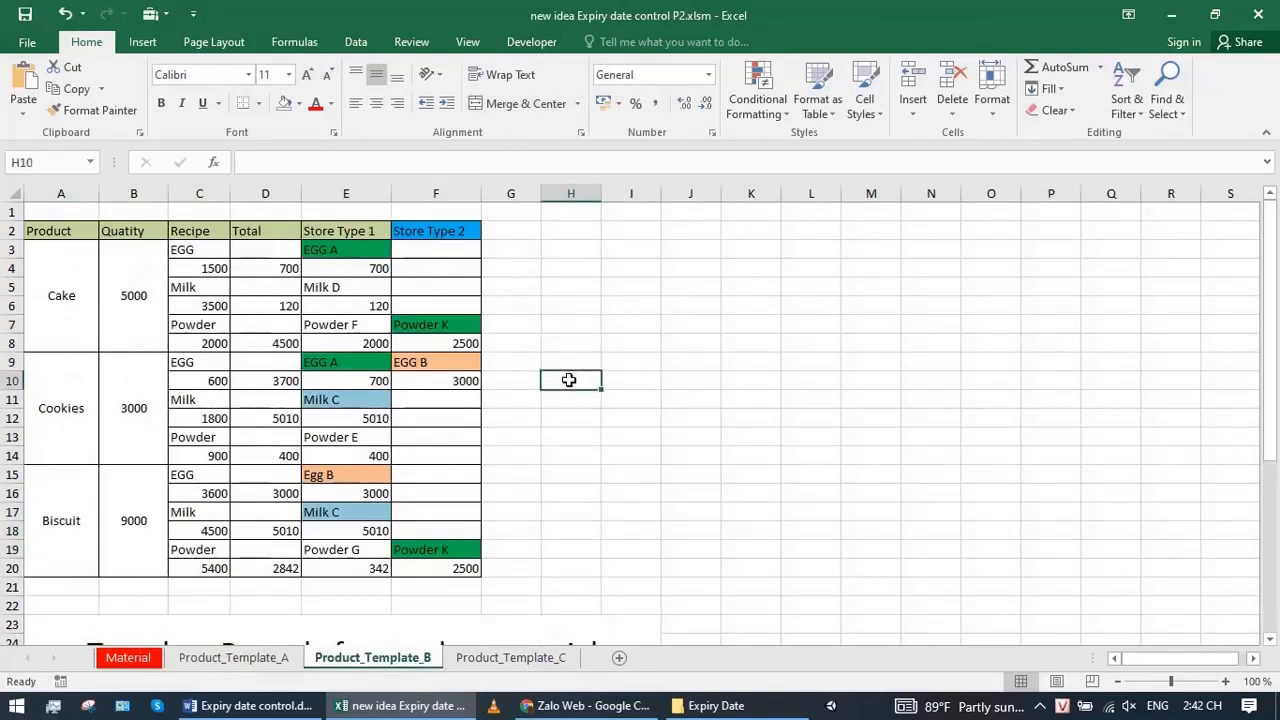
click(571, 398)
click(570, 415)
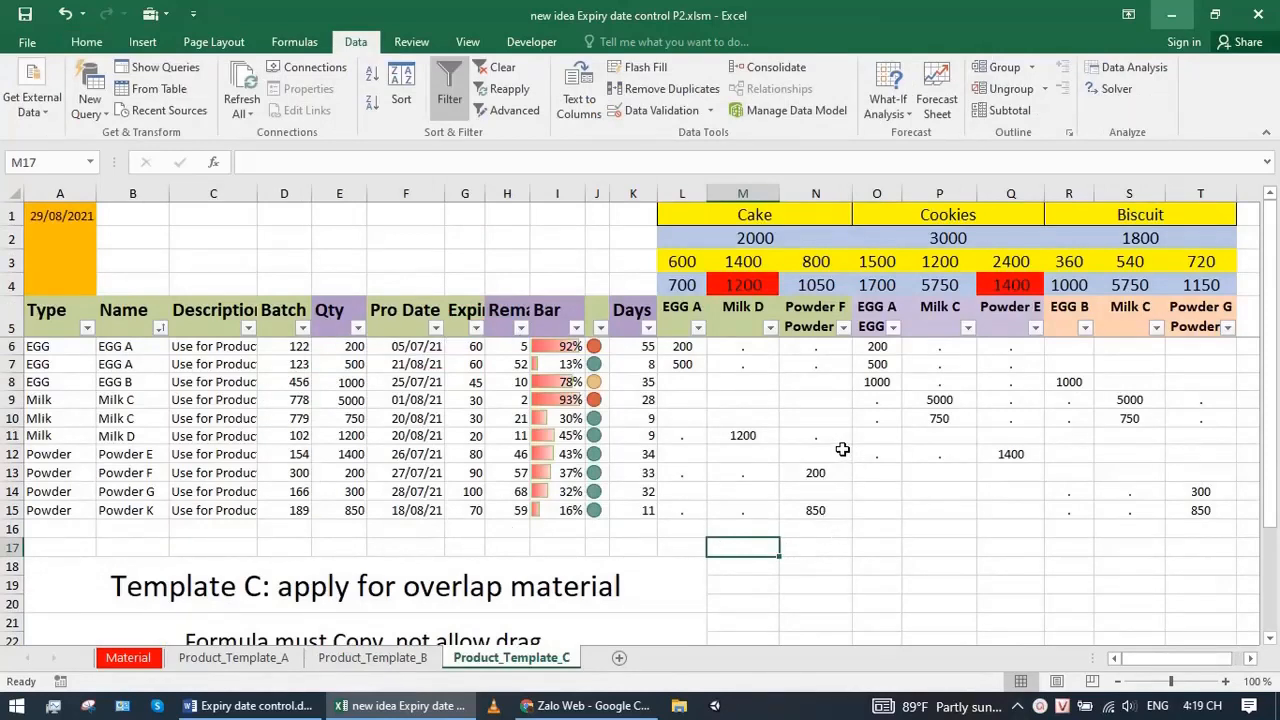
Examine the Bar percentages in I6:I15 of Product_Template_C and its title note on overlapping material
drag(548, 348, 552, 500)
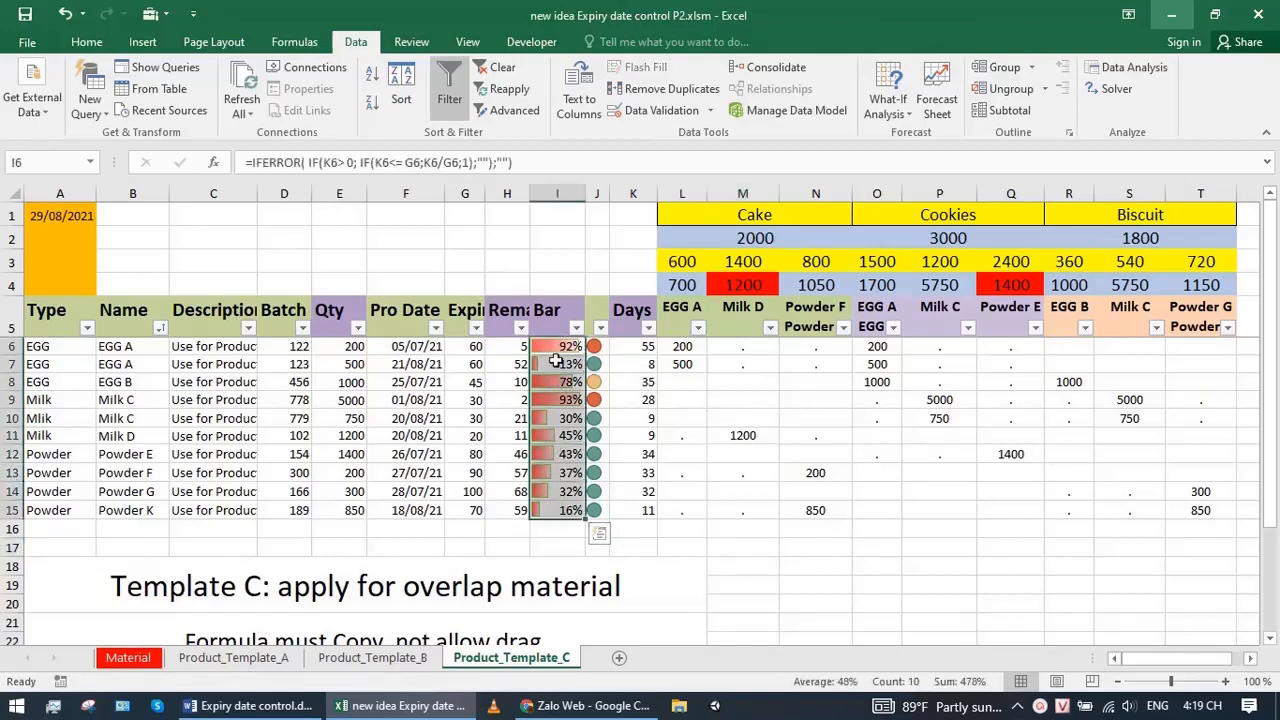
click(743, 418)
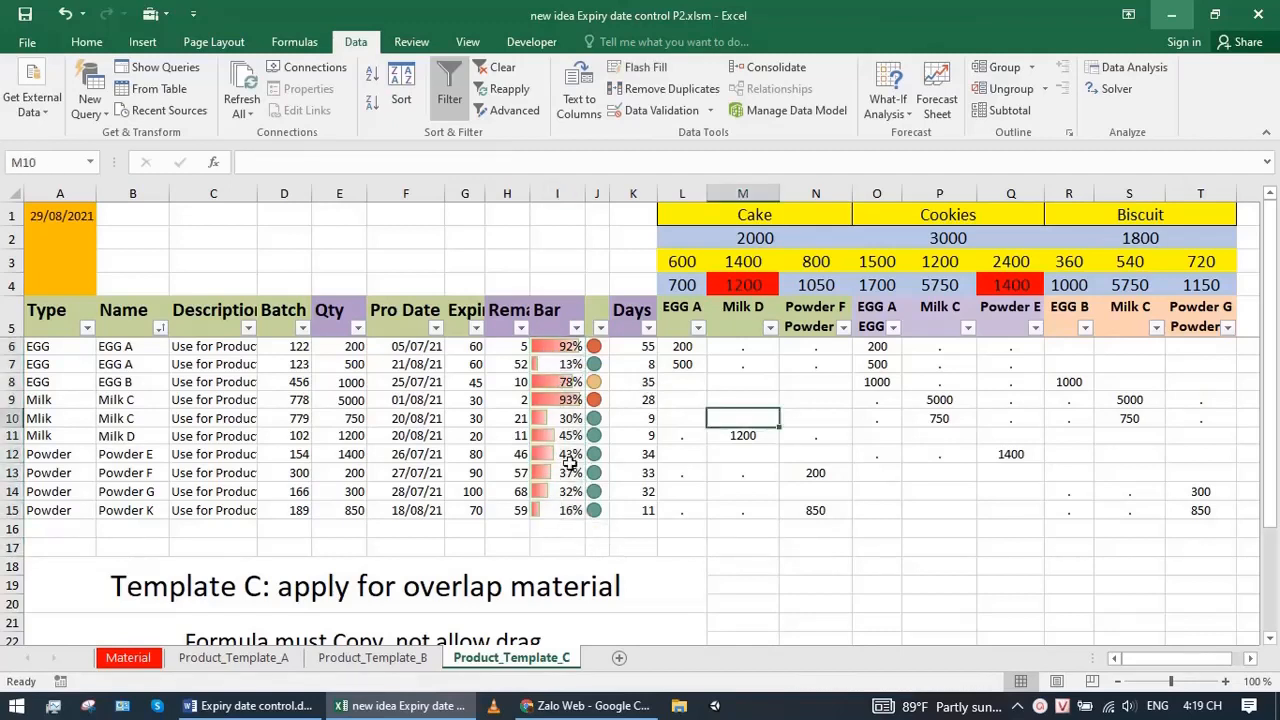
click(410, 589)
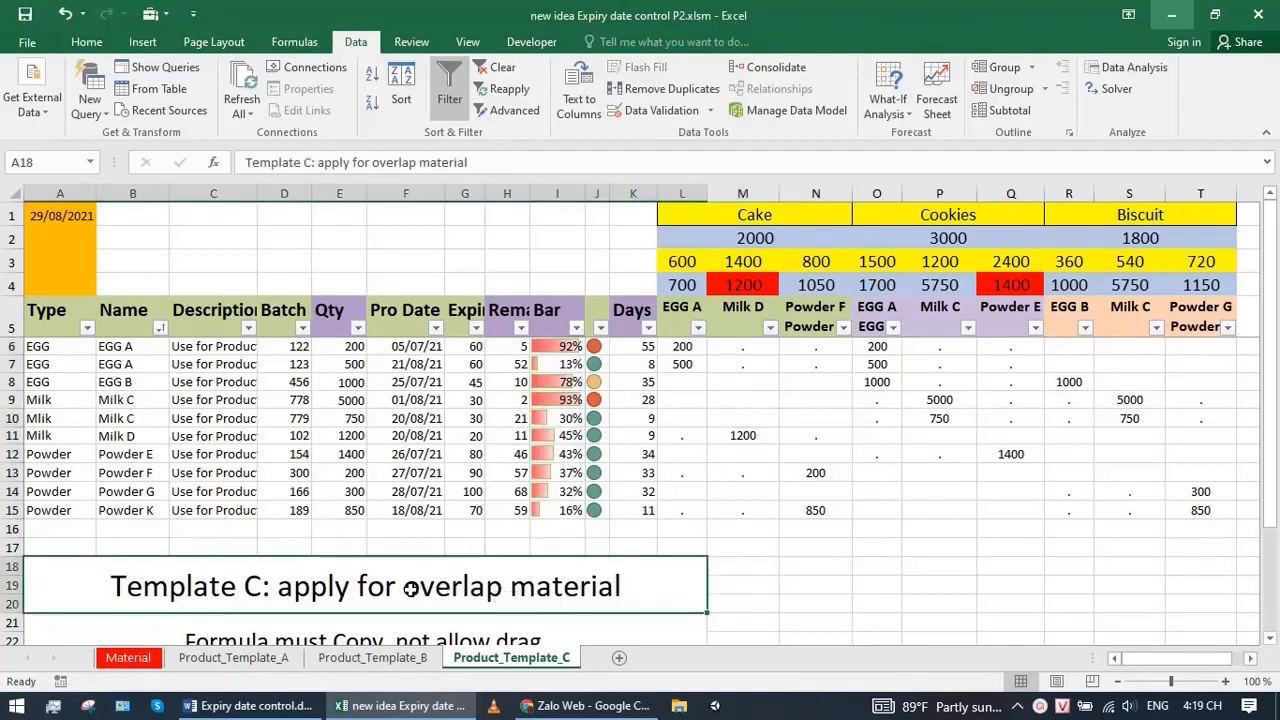
Inspect the product names and quantities in rows 1 and 2, and the formula for Cake's required EGG A in L3
click(697, 236)
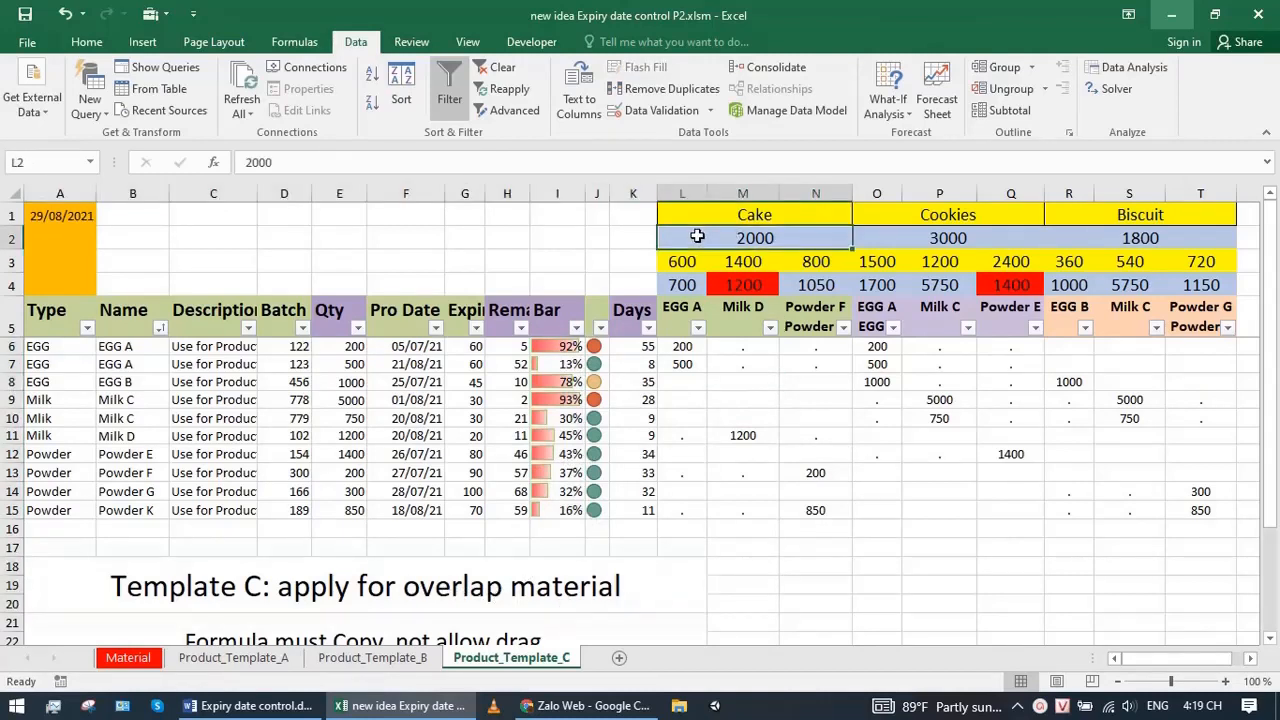
drag(728, 213, 1150, 218)
click(743, 240)
click(675, 262)
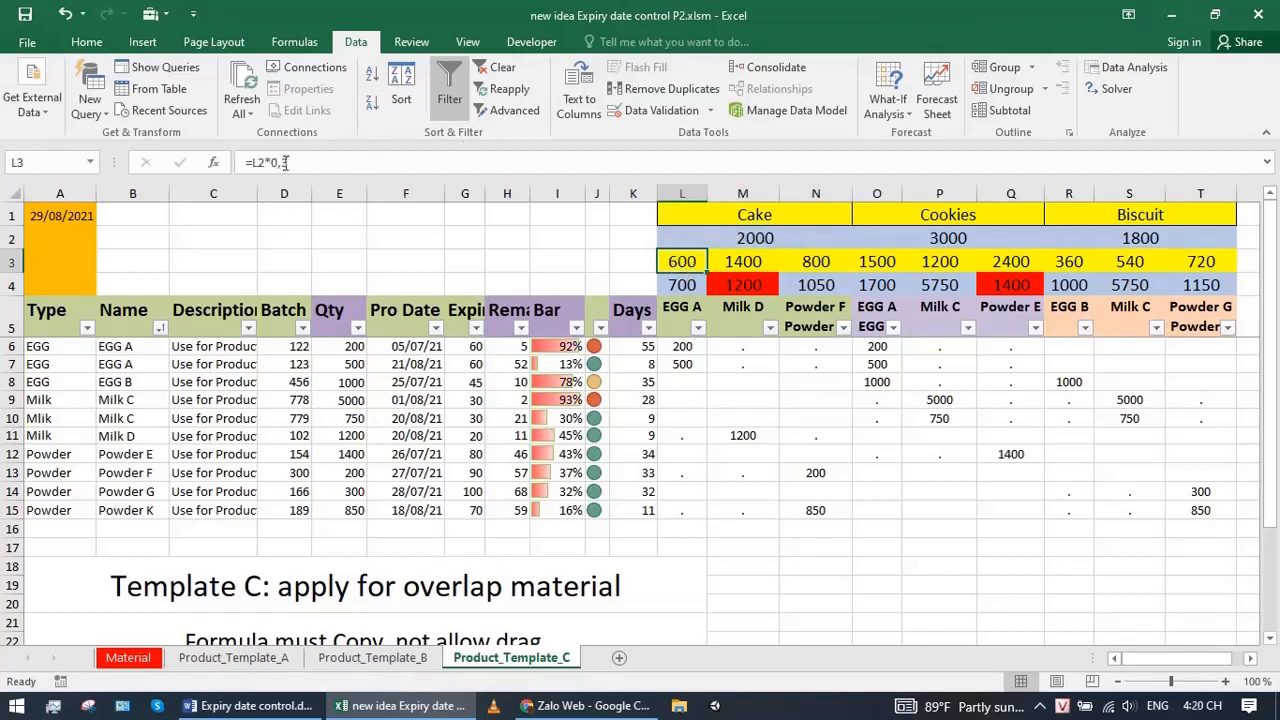
click(788, 258)
Try a Cake quantity of 1000 in L2, and undo the change
click(746, 240)
double_click(742, 239)
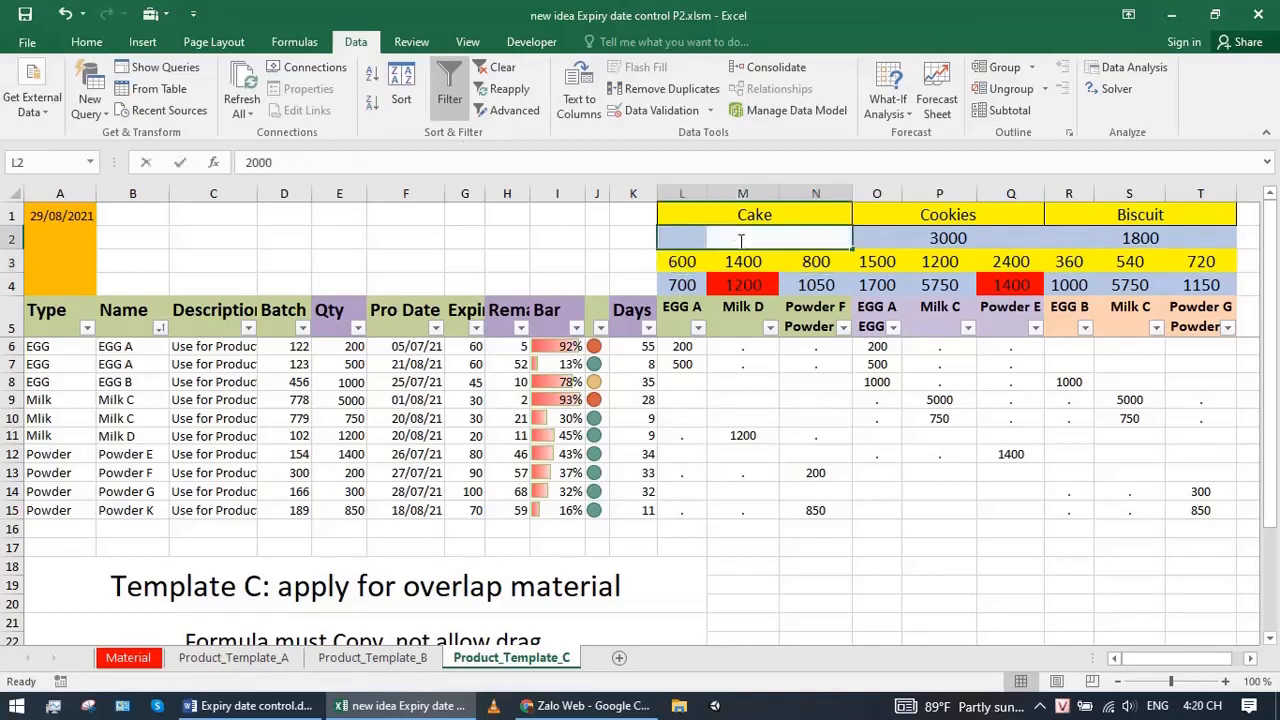
double_click(742, 238)
text(1000)
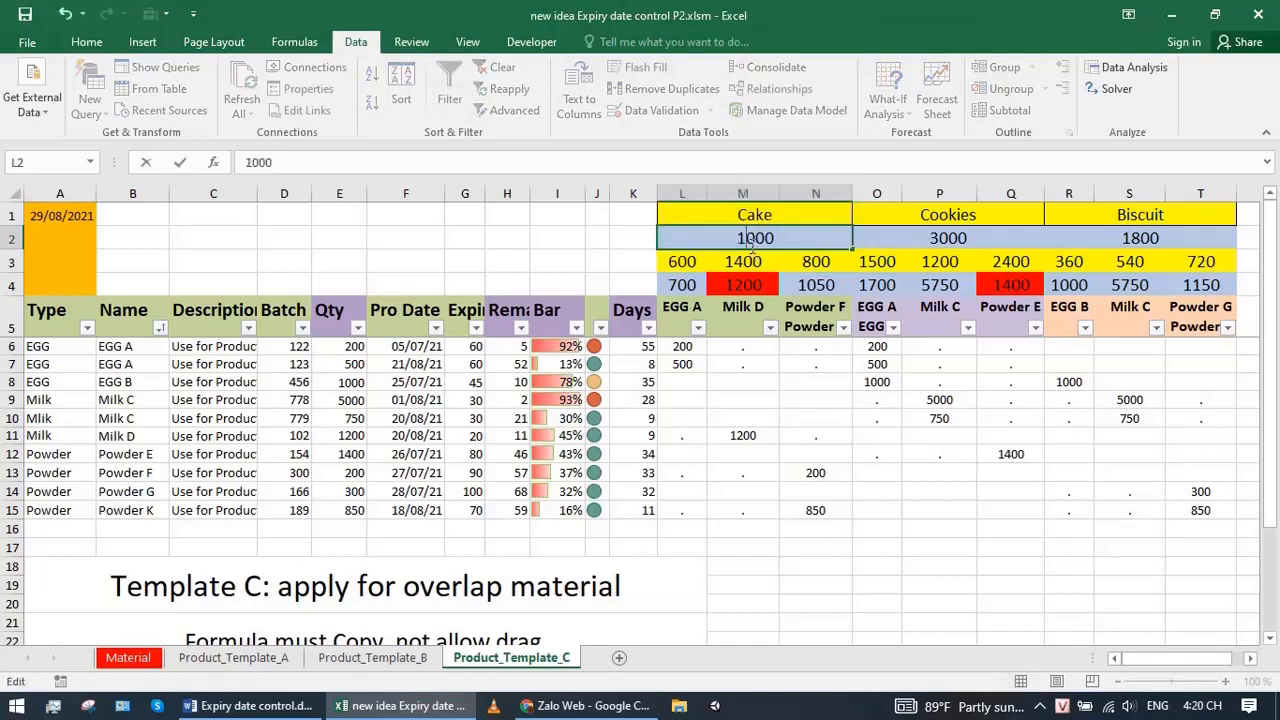
key(Return)
key(ctrl+z)
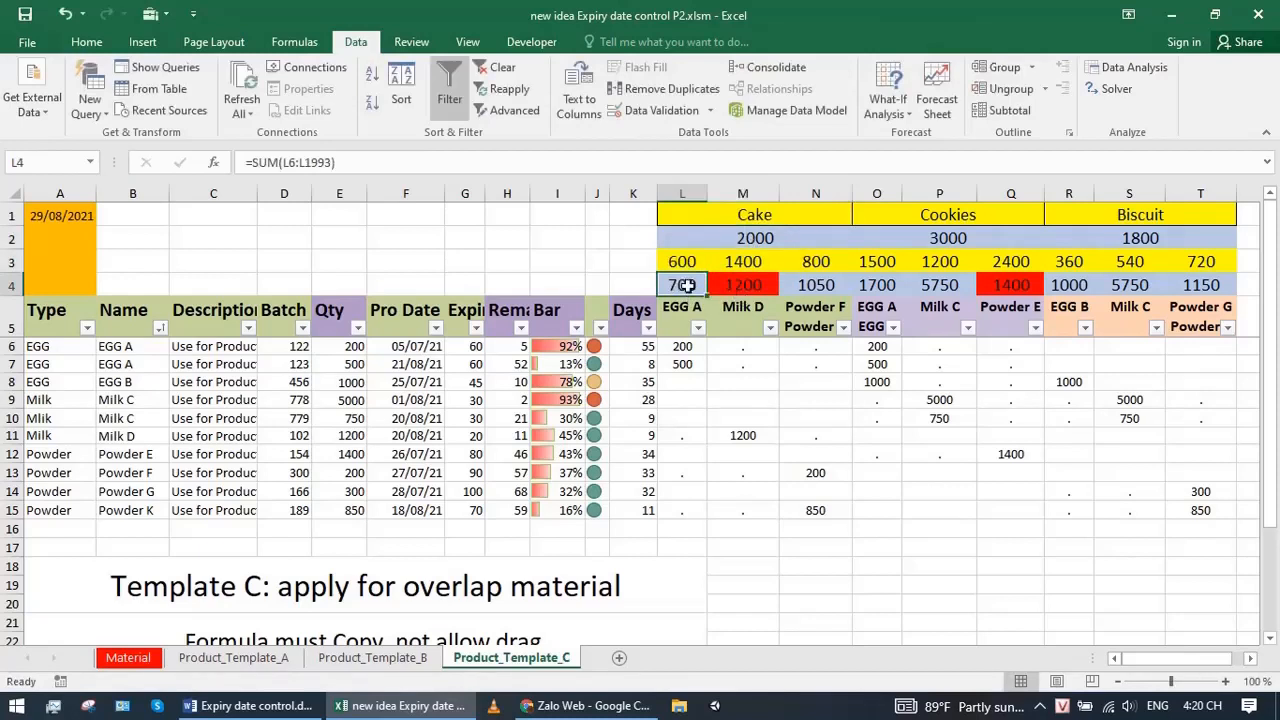
Inspect the stock formulas for EGG A under Cake and Cookies (L6:L7, O6:O7) and for Milk D in M11
drag(679, 344, 677, 509)
click(673, 349)
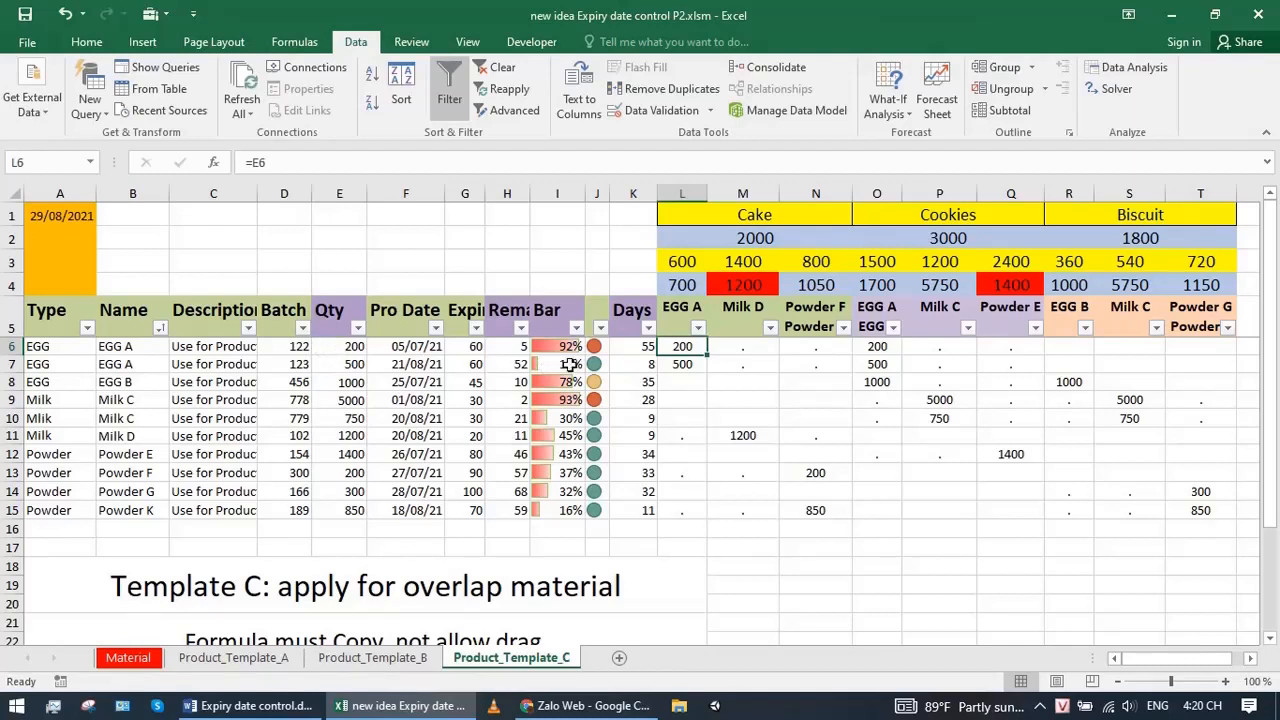
click(676, 364)
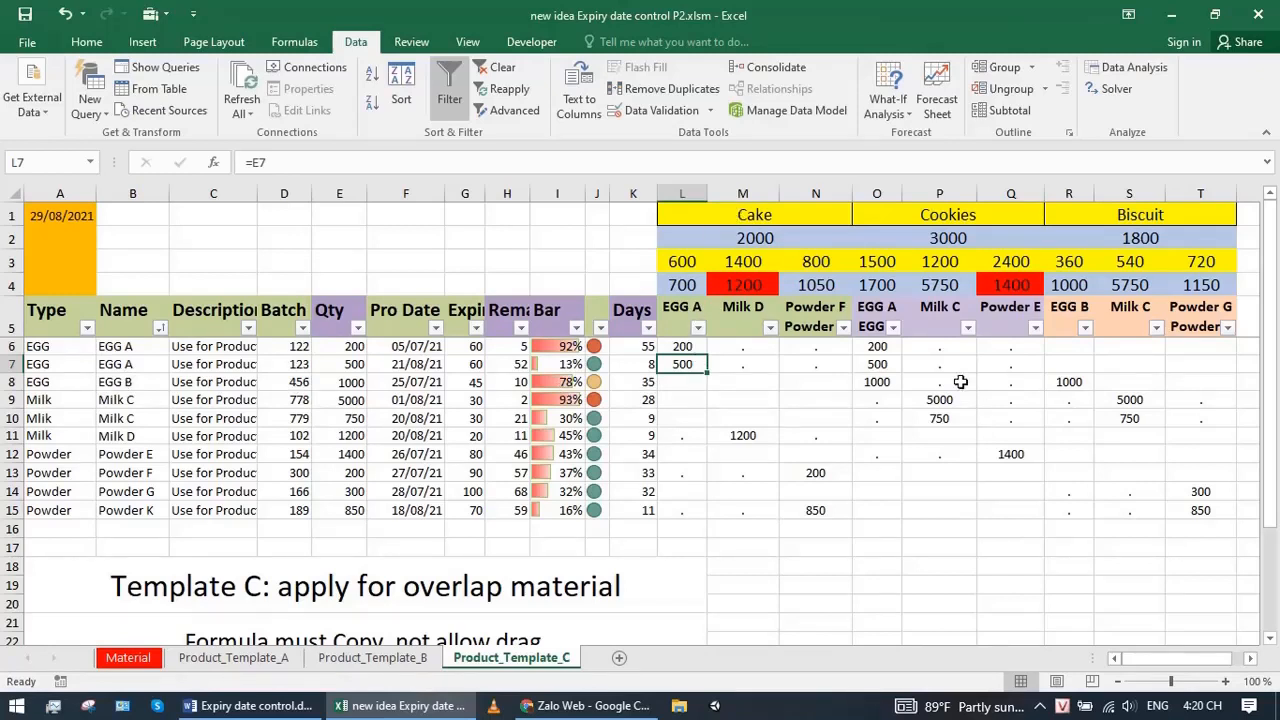
click(880, 366)
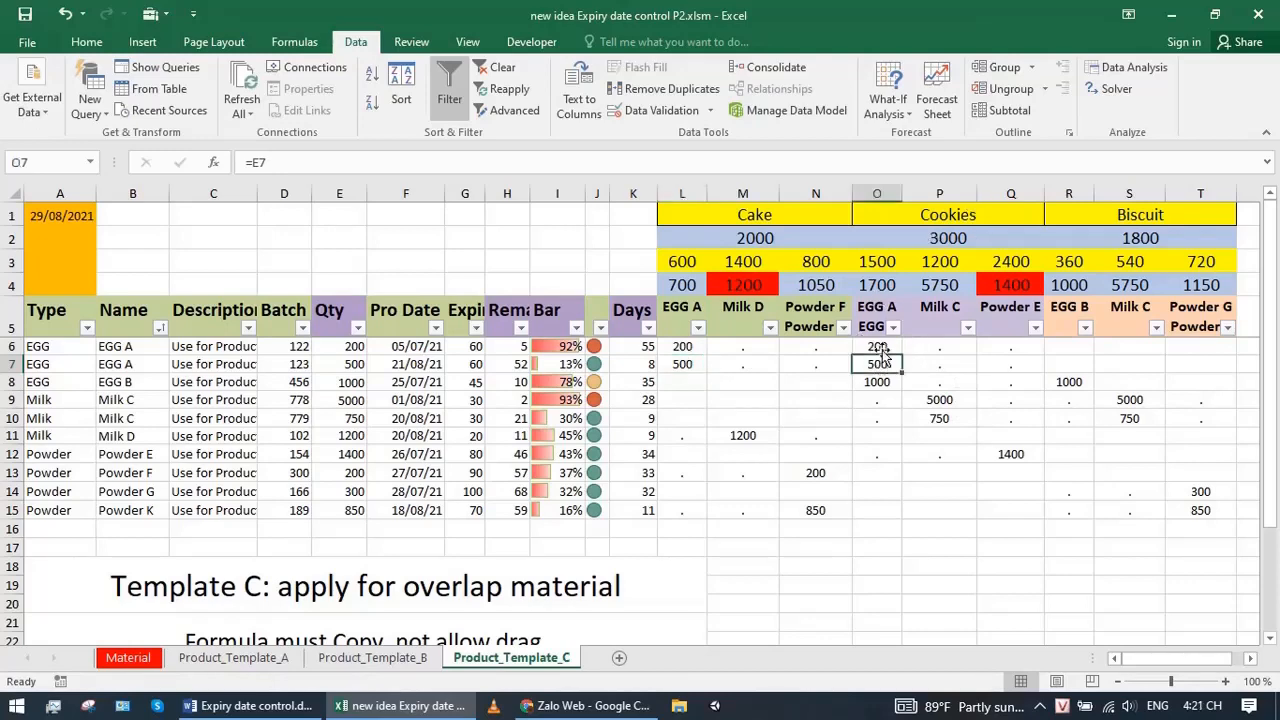
click(880, 347)
click(745, 435)
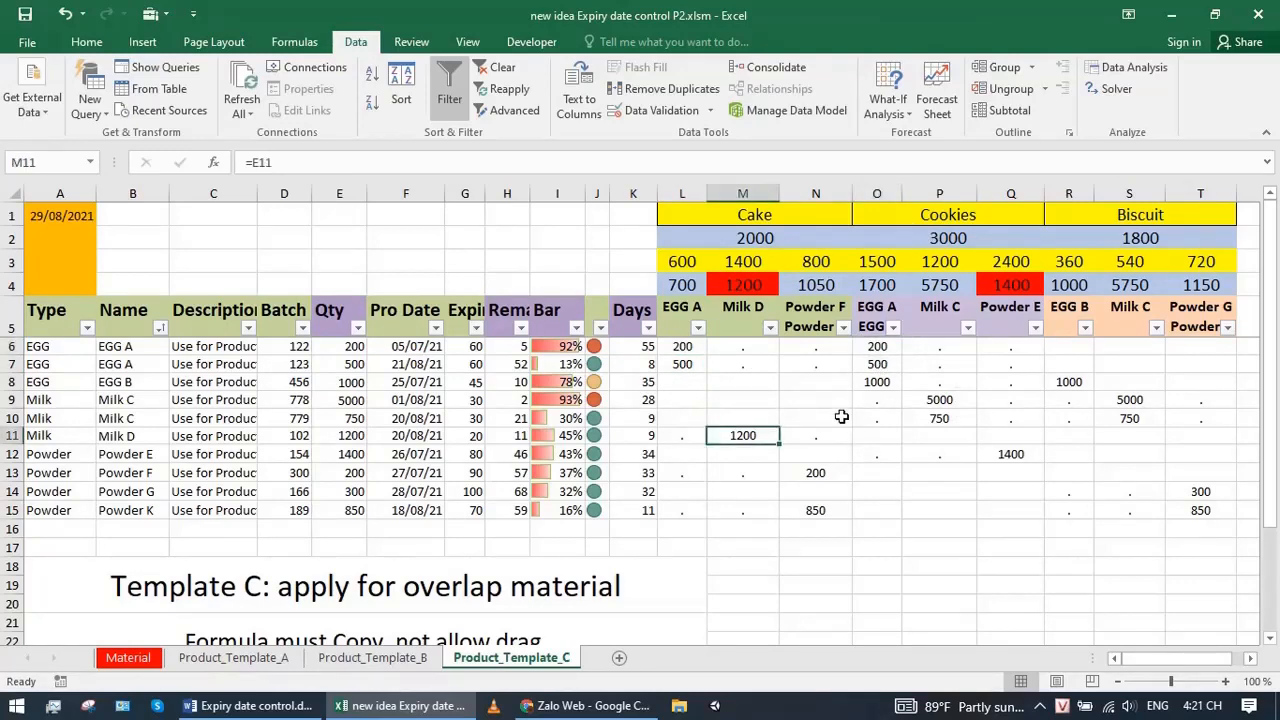
Read the Template C note on copying formulas instead of dragging them, and check the Milk D formula in M11
scroll(753, 392, down, 2)
click(292, 541)
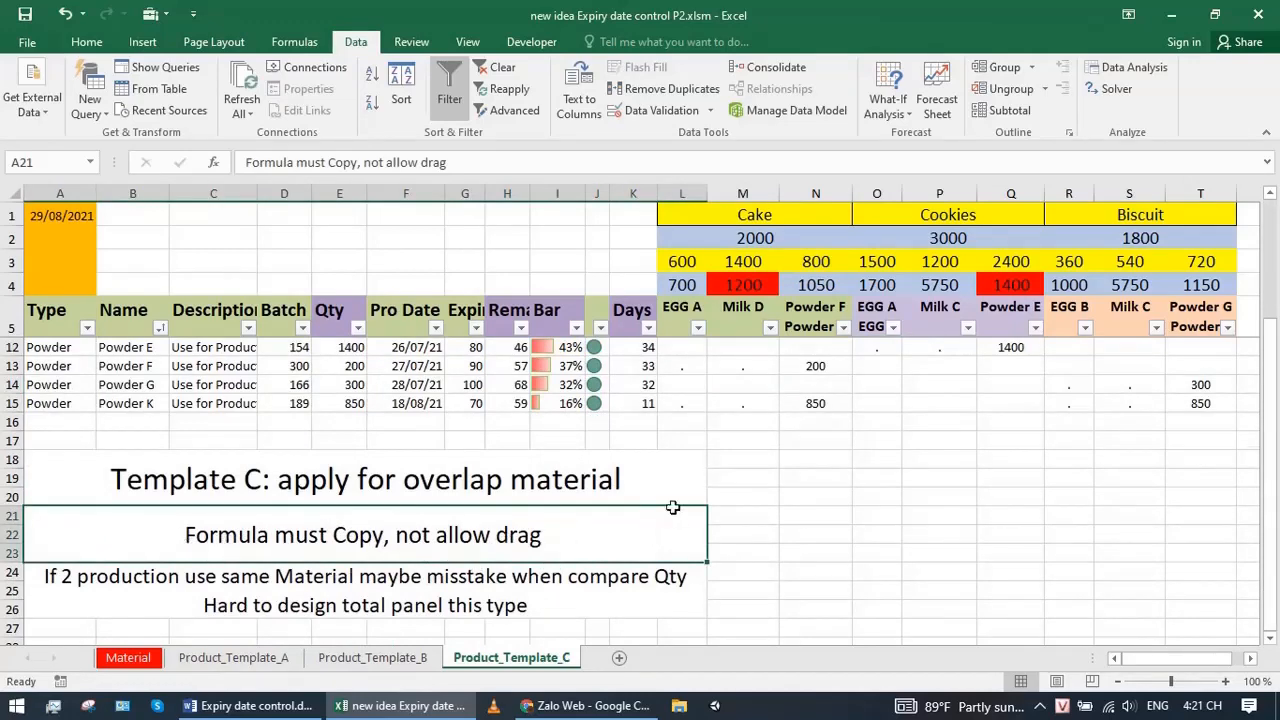
scroll(762, 404, up, 2)
click(744, 438)
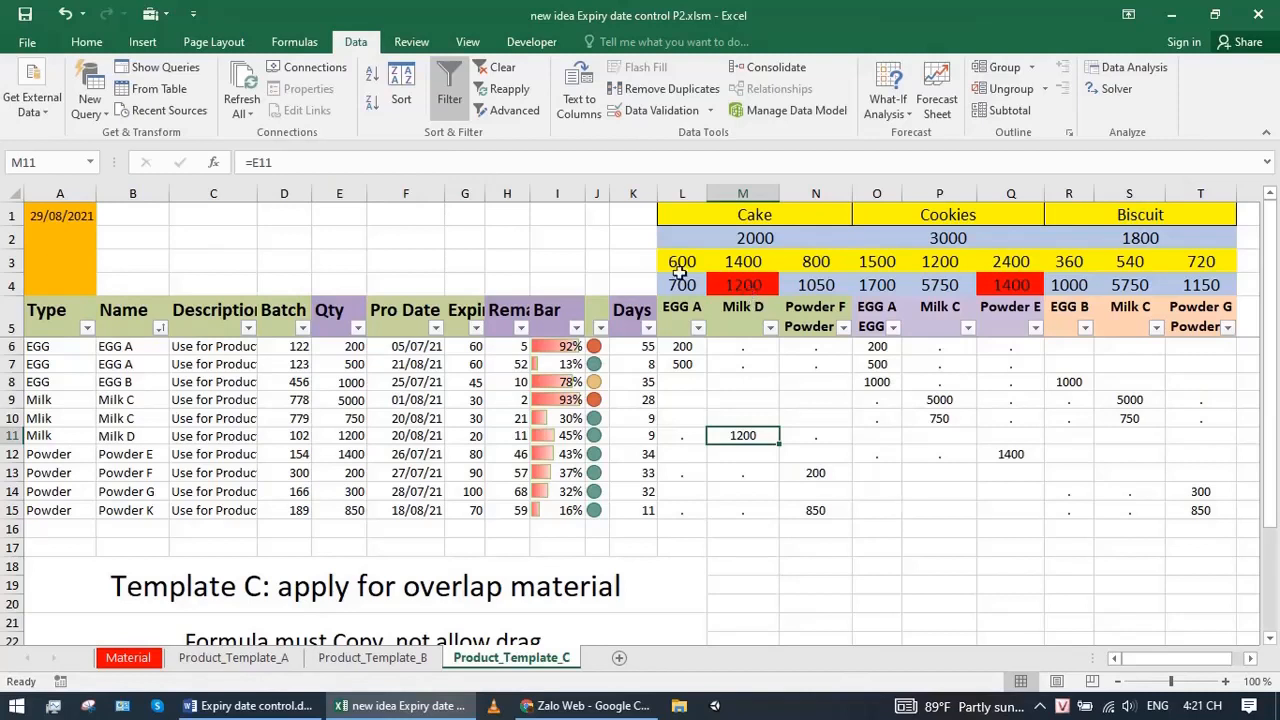
Review the stock totals in L4:T4, and compare Cake's required Milk D with its total in M3:M4
drag(677, 285, 1240, 285)
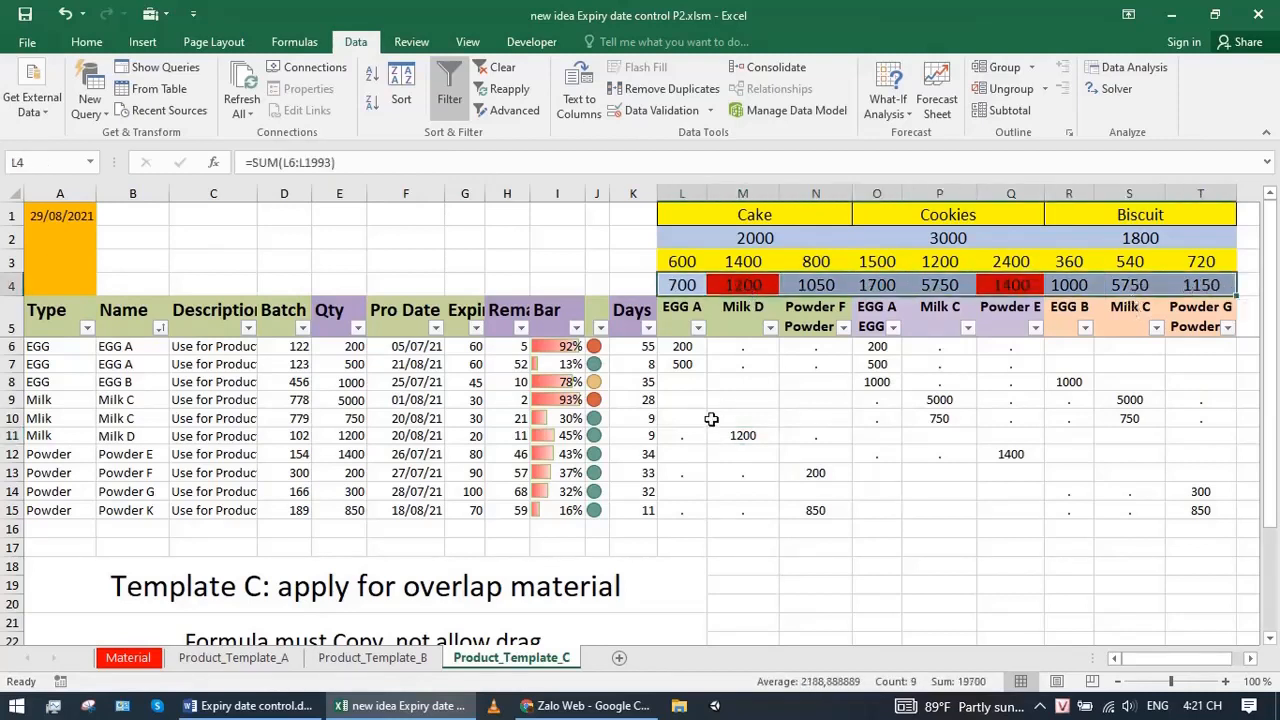
click(677, 260)
drag(677, 260, 742, 285)
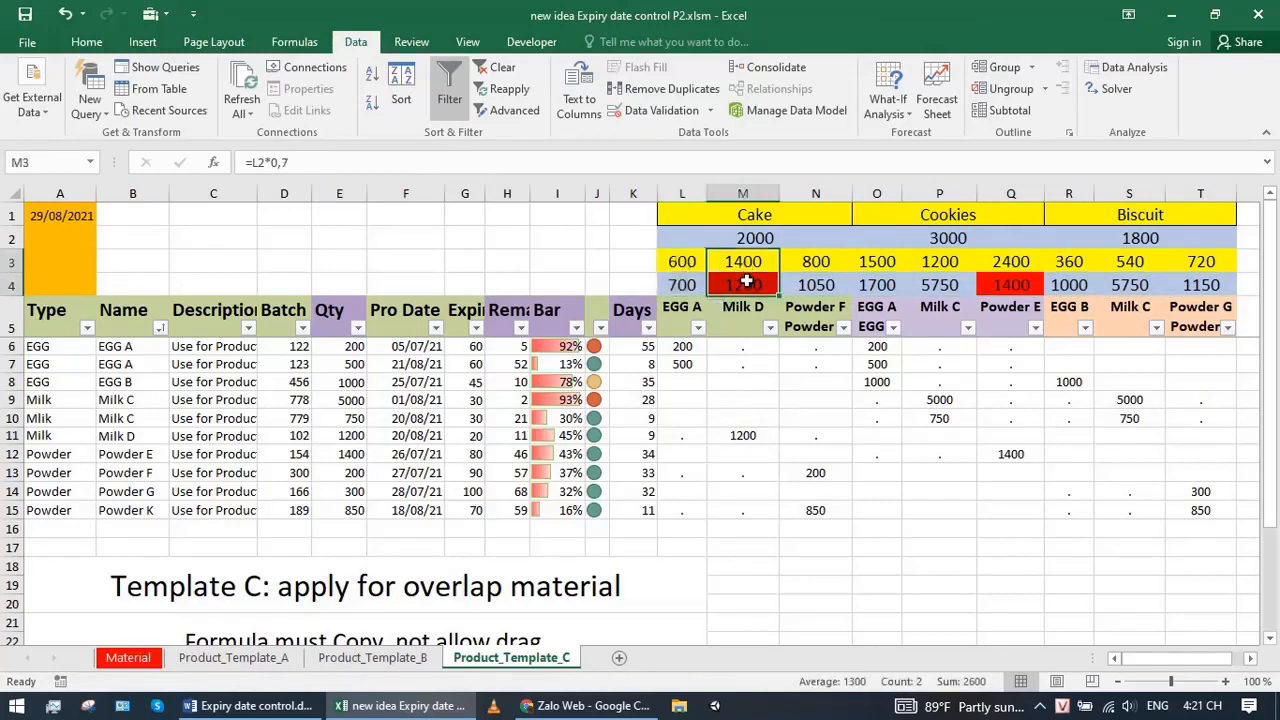
click(742, 318)
click(742, 440)
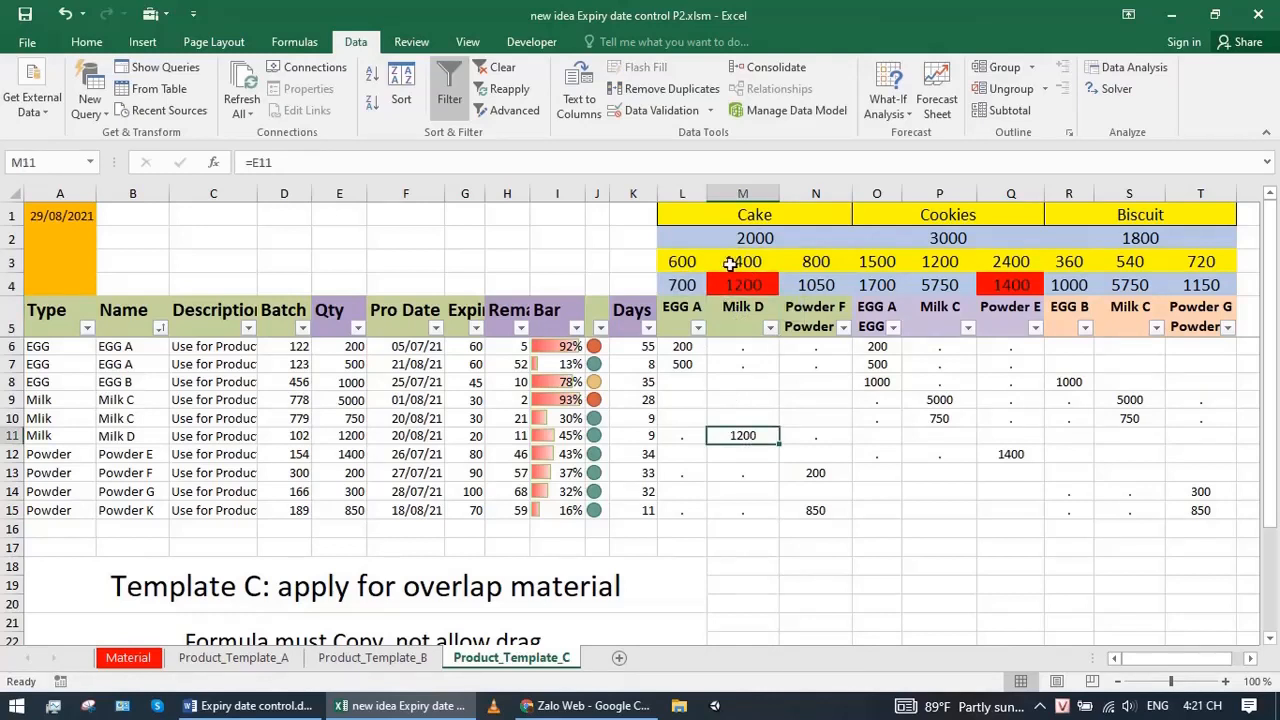
click(741, 287)
drag(742, 259, 742, 285)
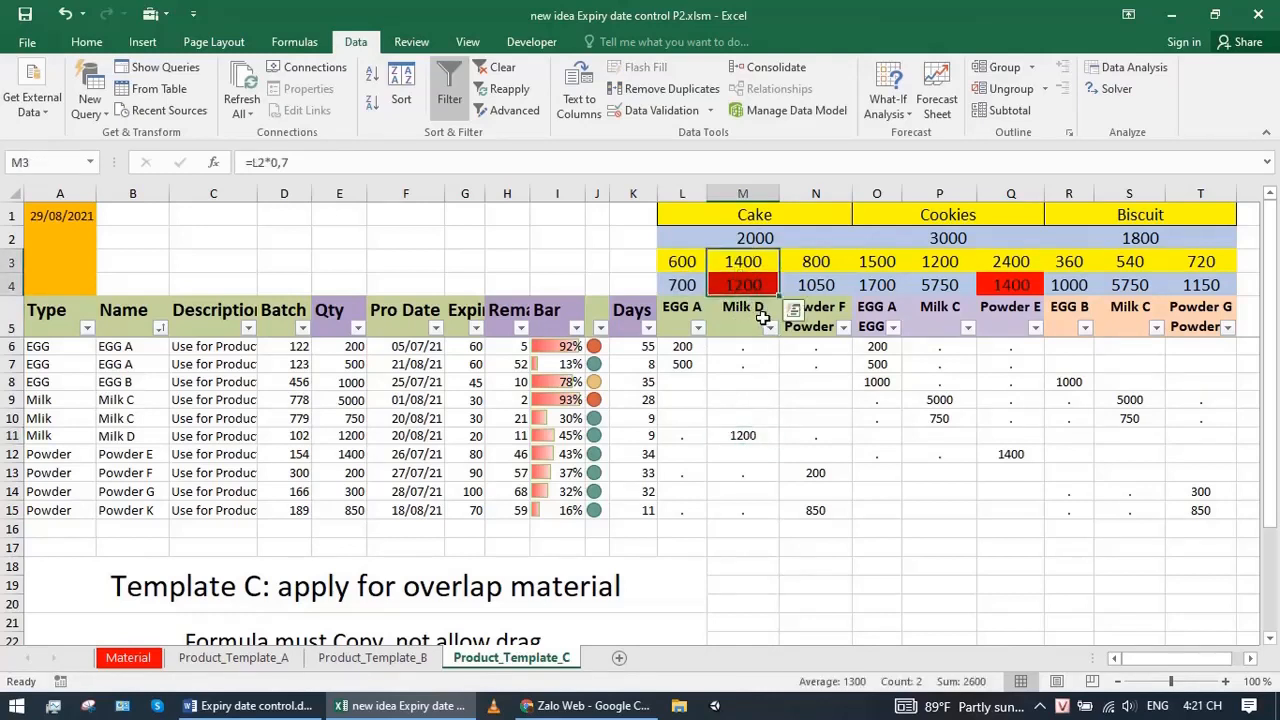
Compare the required Powder E of Cookies with its stock total in Q3:Q4
drag(997, 262, 1003, 286)
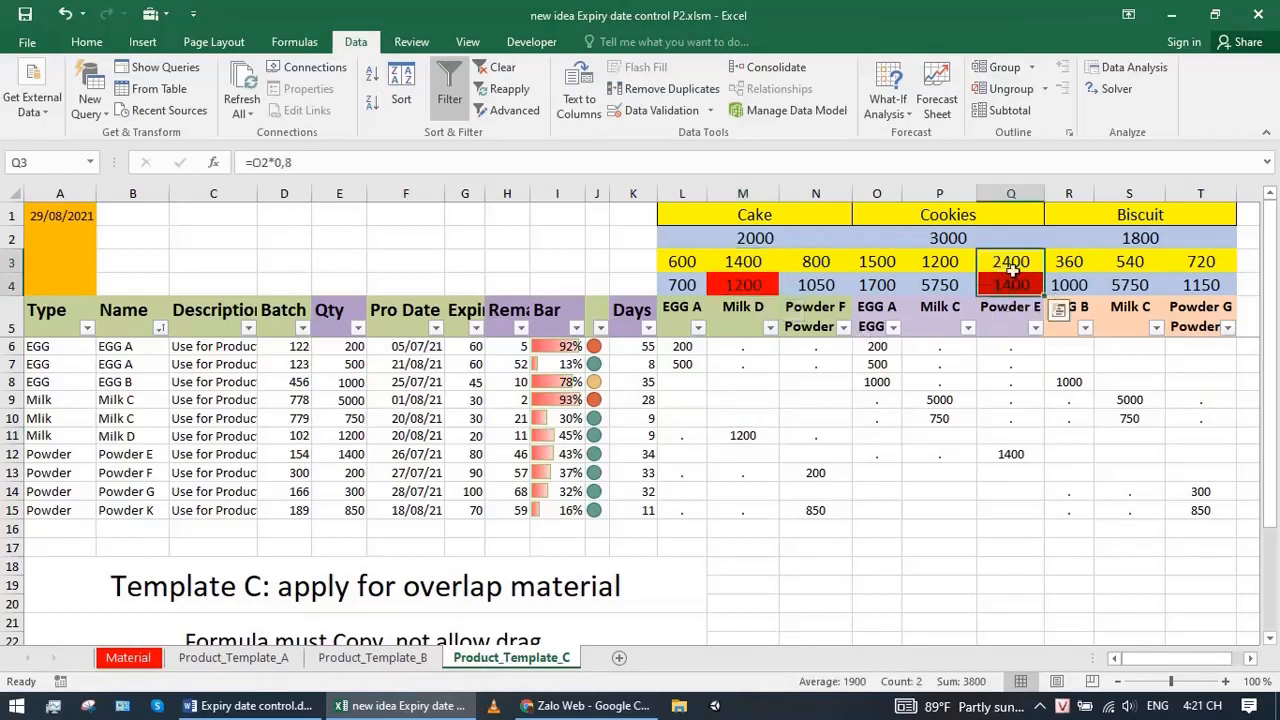
click(1010, 285)
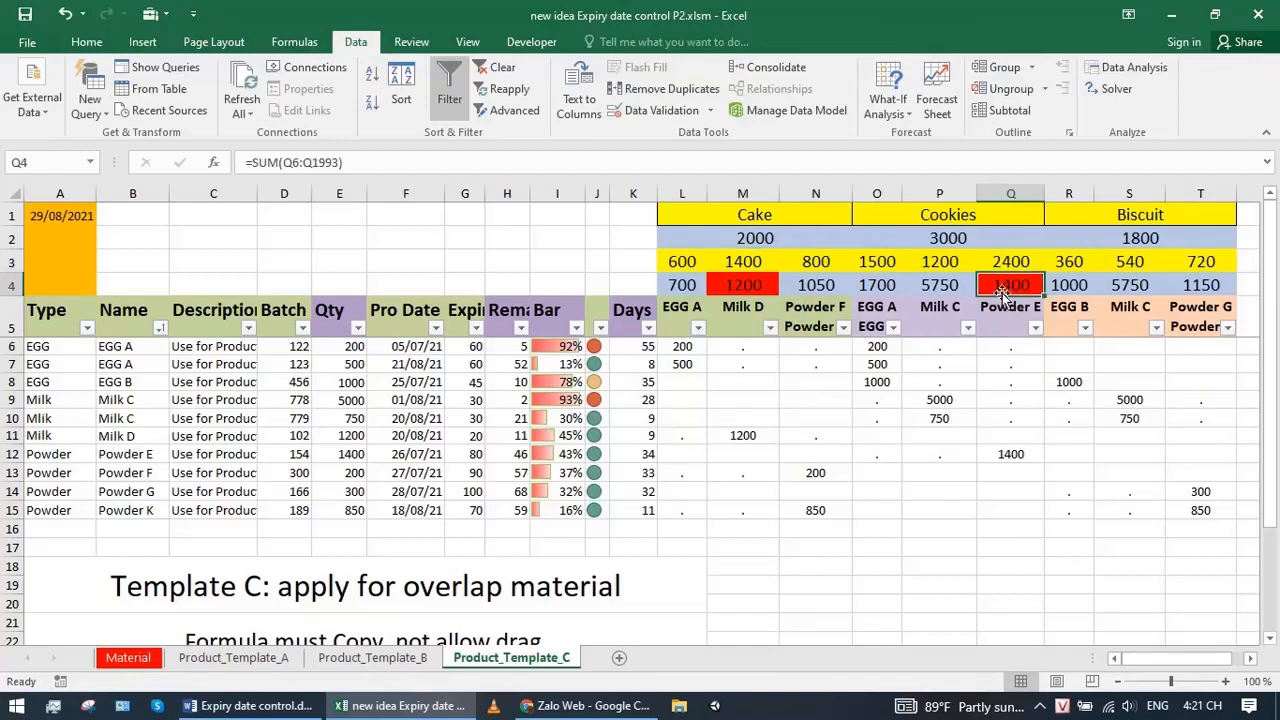
drag(1008, 264, 1006, 282)
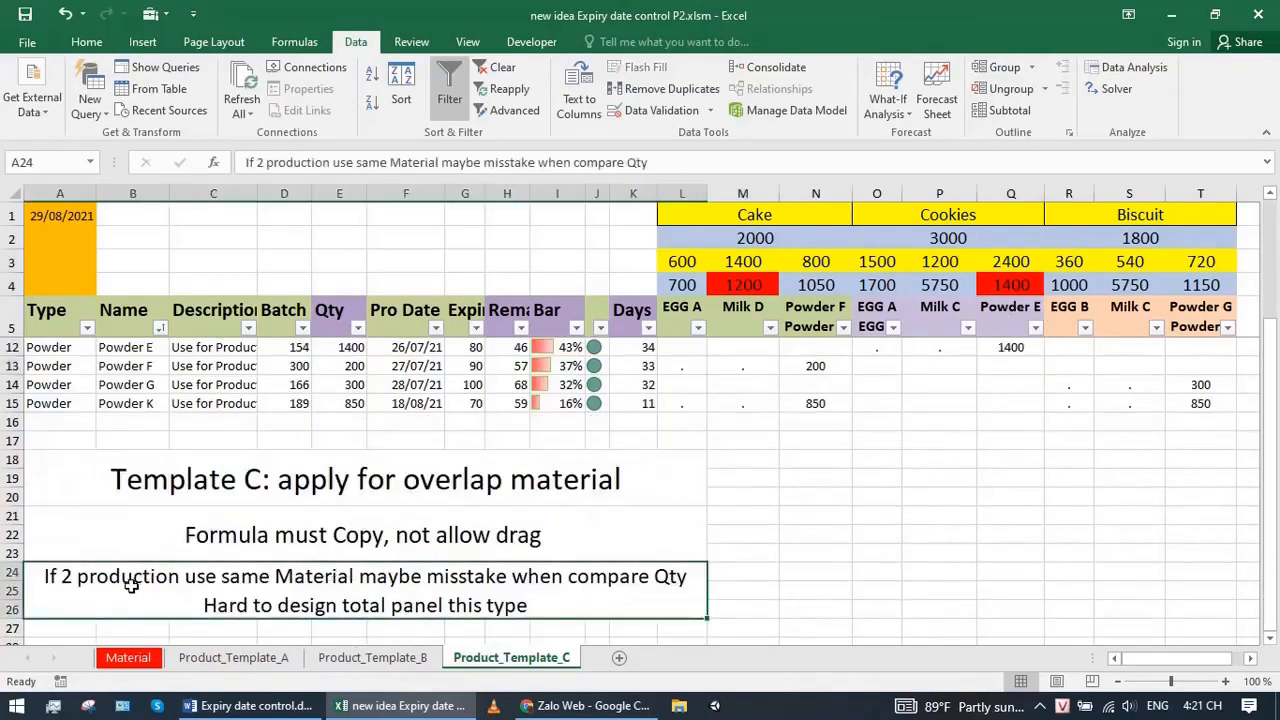
Read the Template C note about two productions using the same material, and return to the Cookies material amounts
click(128, 582)
scroll(967, 492, up, 2)
click(916, 455)
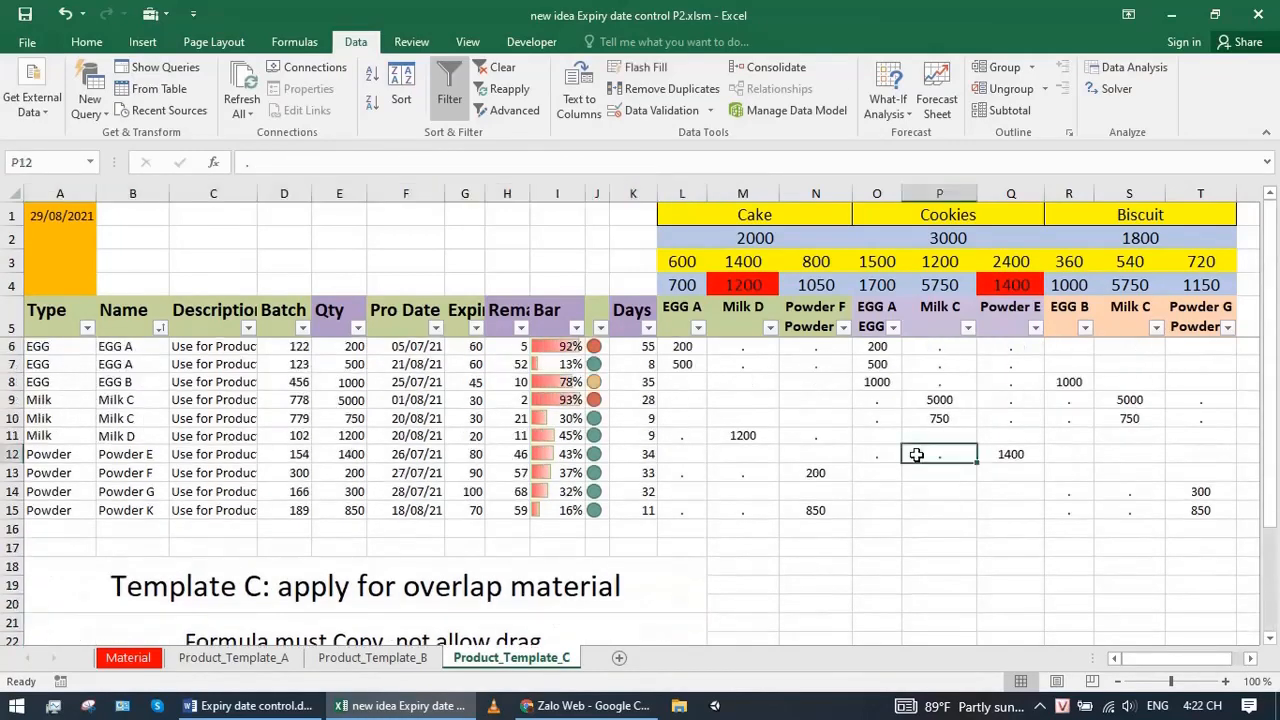
Check the powder headings of Cake and Biscuit, and increase the height of row 5 to fit their two-line names
click(816, 310)
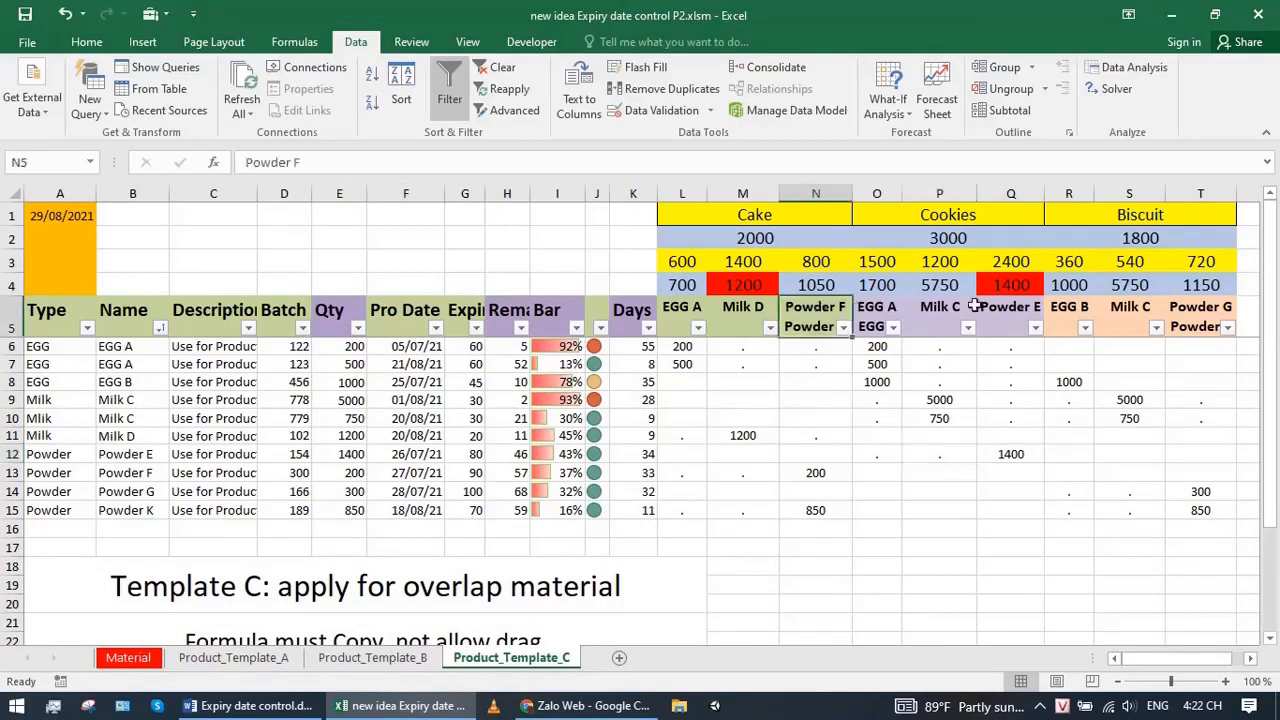
click(1200, 313)
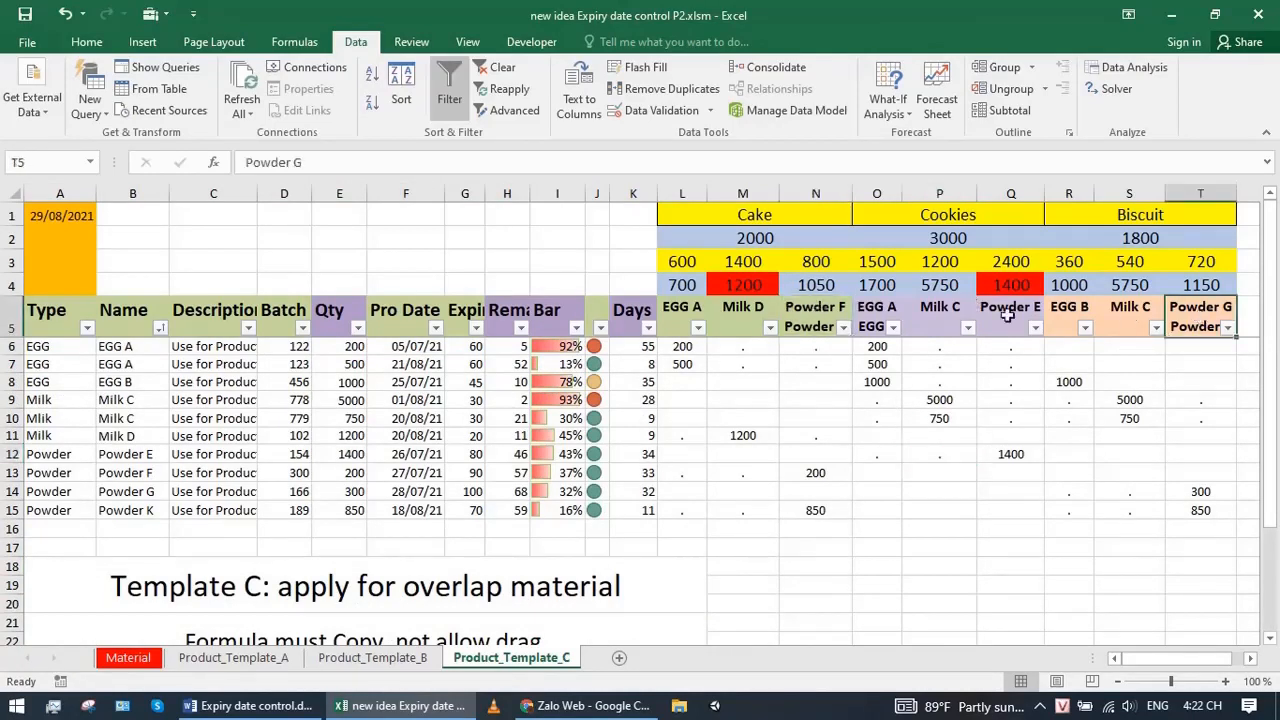
click(820, 311)
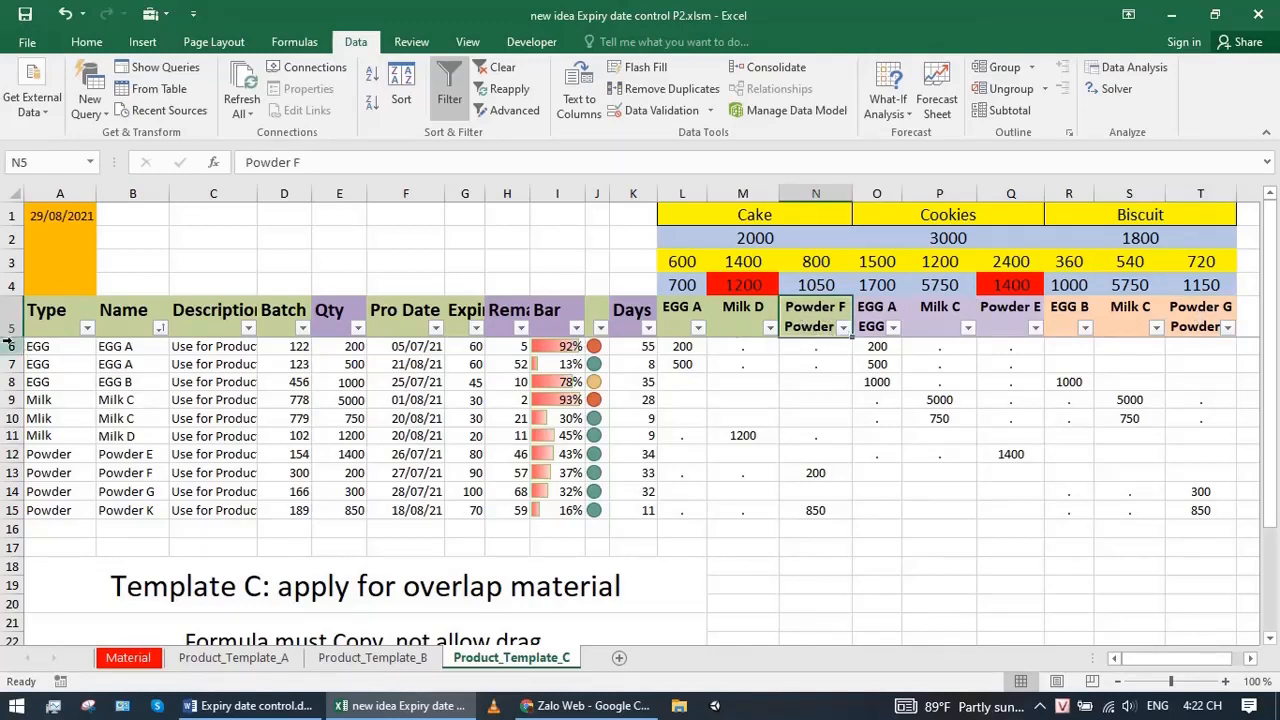
drag(8, 342, 8, 347)
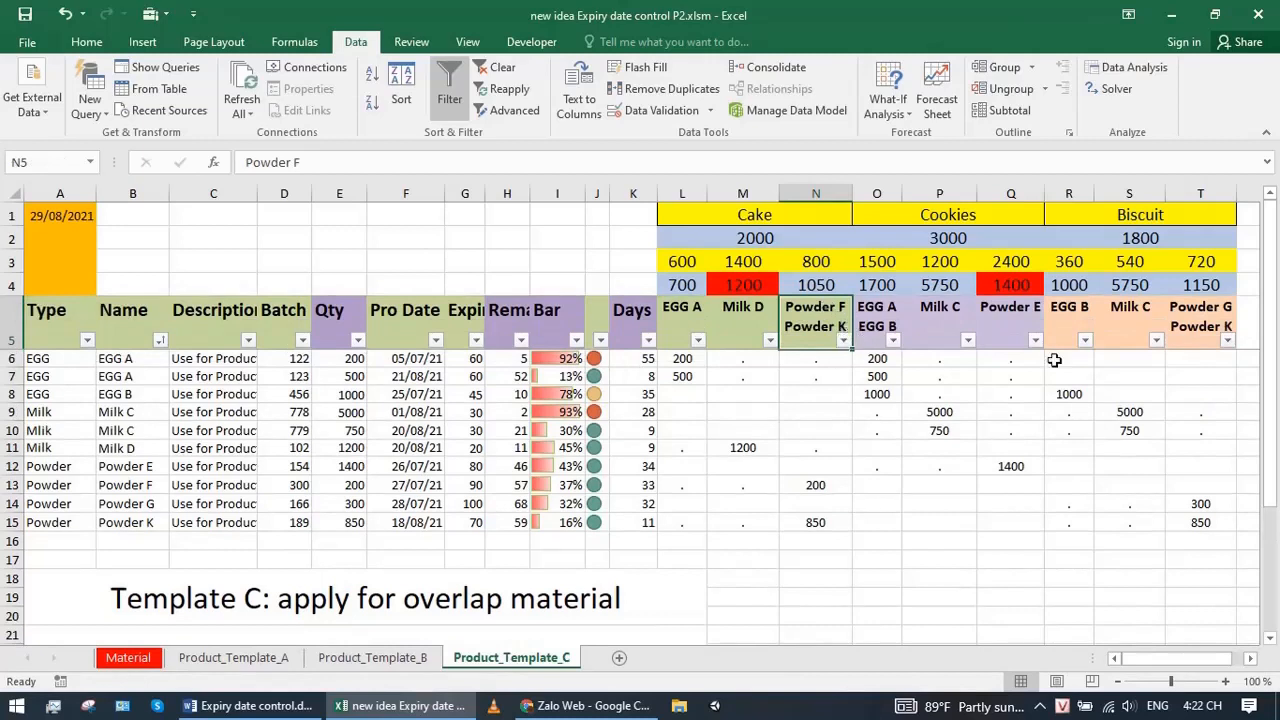
Compare the required and total powder amounts of Cake (N3:N4) and Biscuit (T3:T4)
click(813, 261)
drag(813, 283, 815, 262)
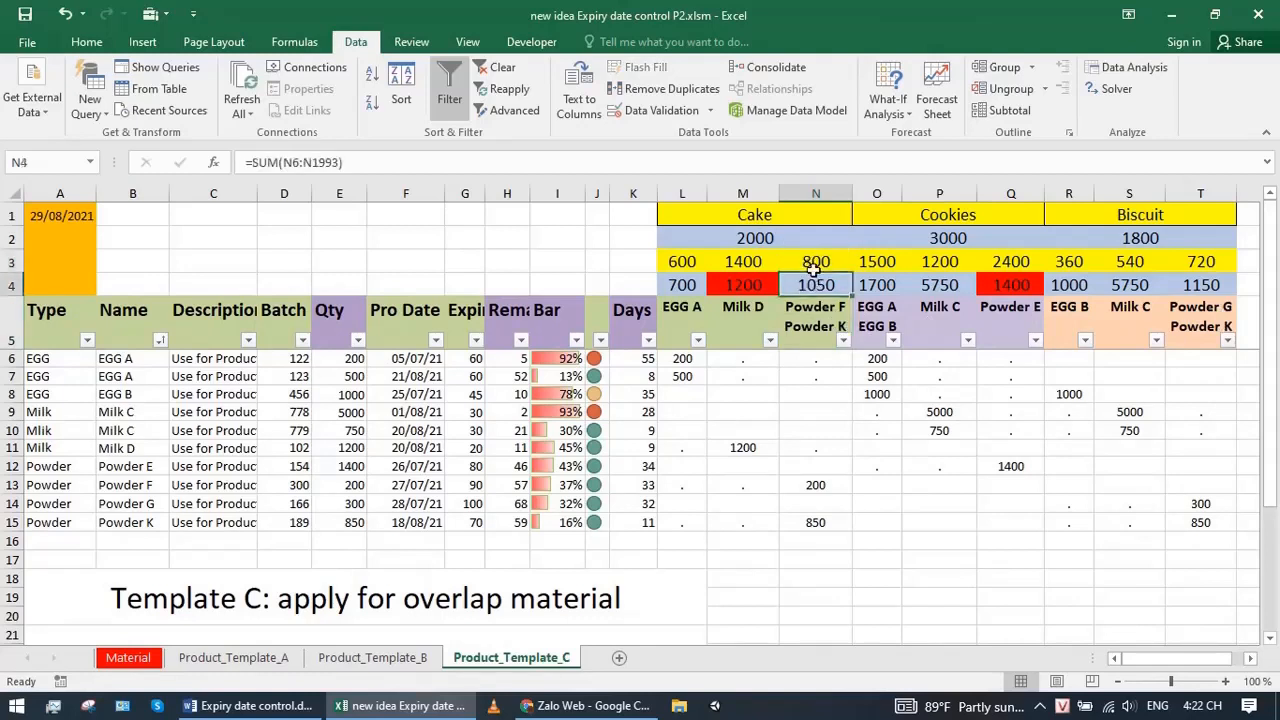
drag(1200, 284, 1203, 262)
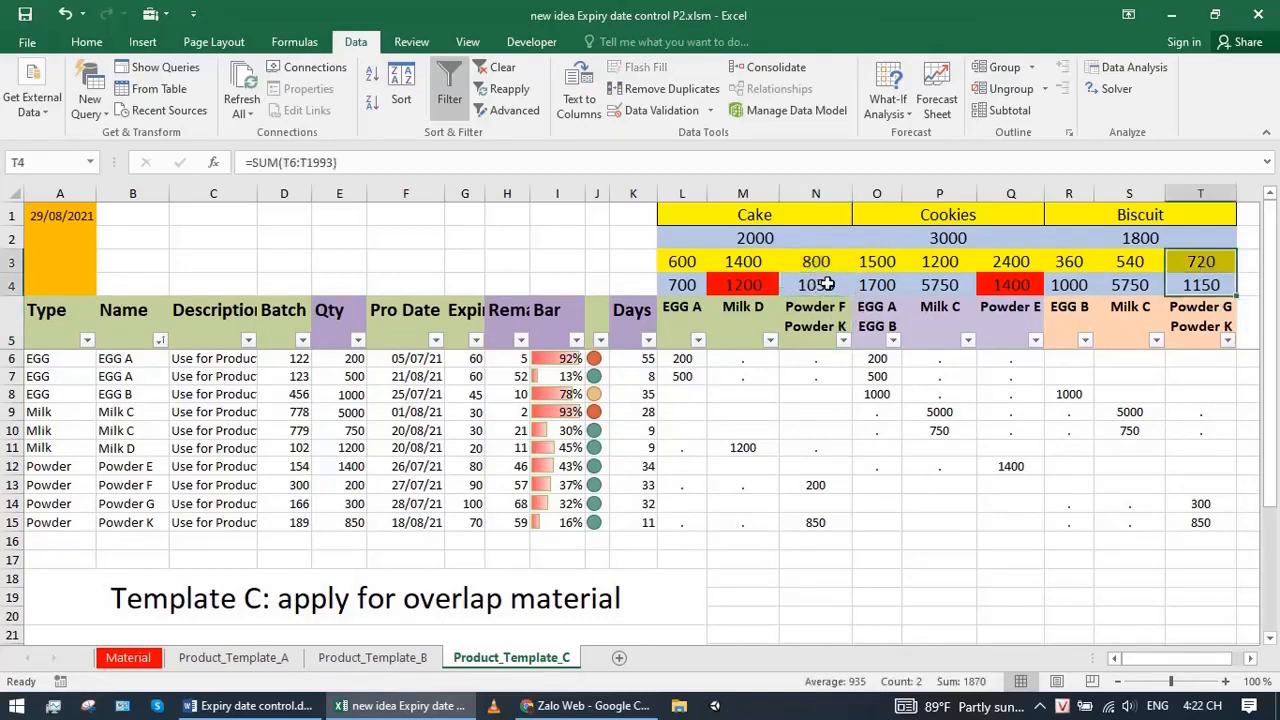
drag(820, 260, 814, 286)
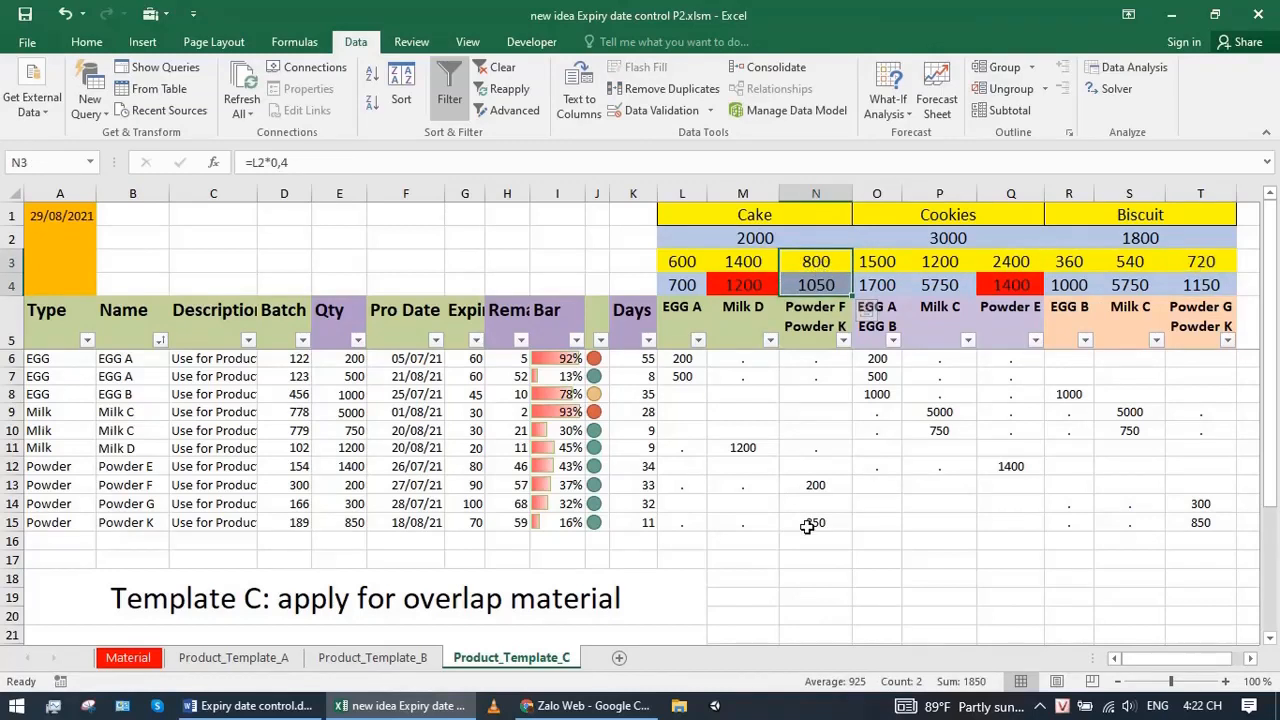
Check the powder batches behind Cake's total (N13:N15) and Biscuit's total (T14:T15), and compare Biscuit's batches with T3:T4
drag(807, 527, 803, 486)
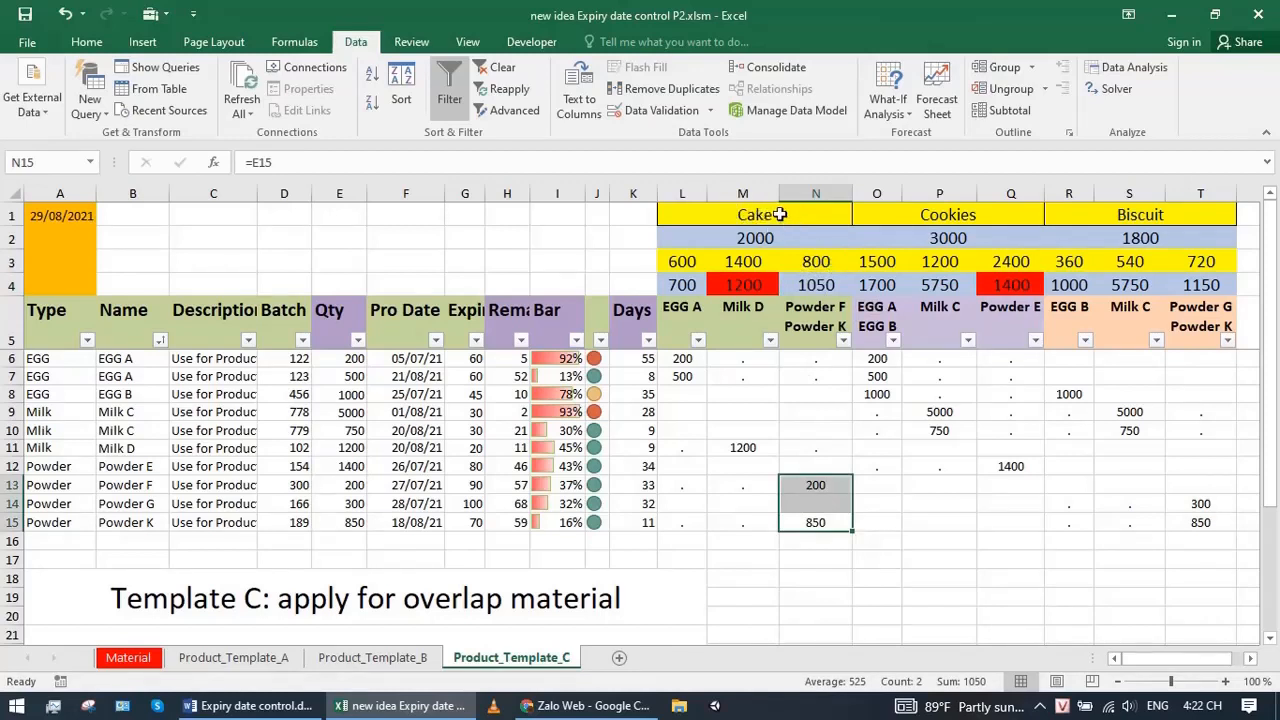
click(814, 484)
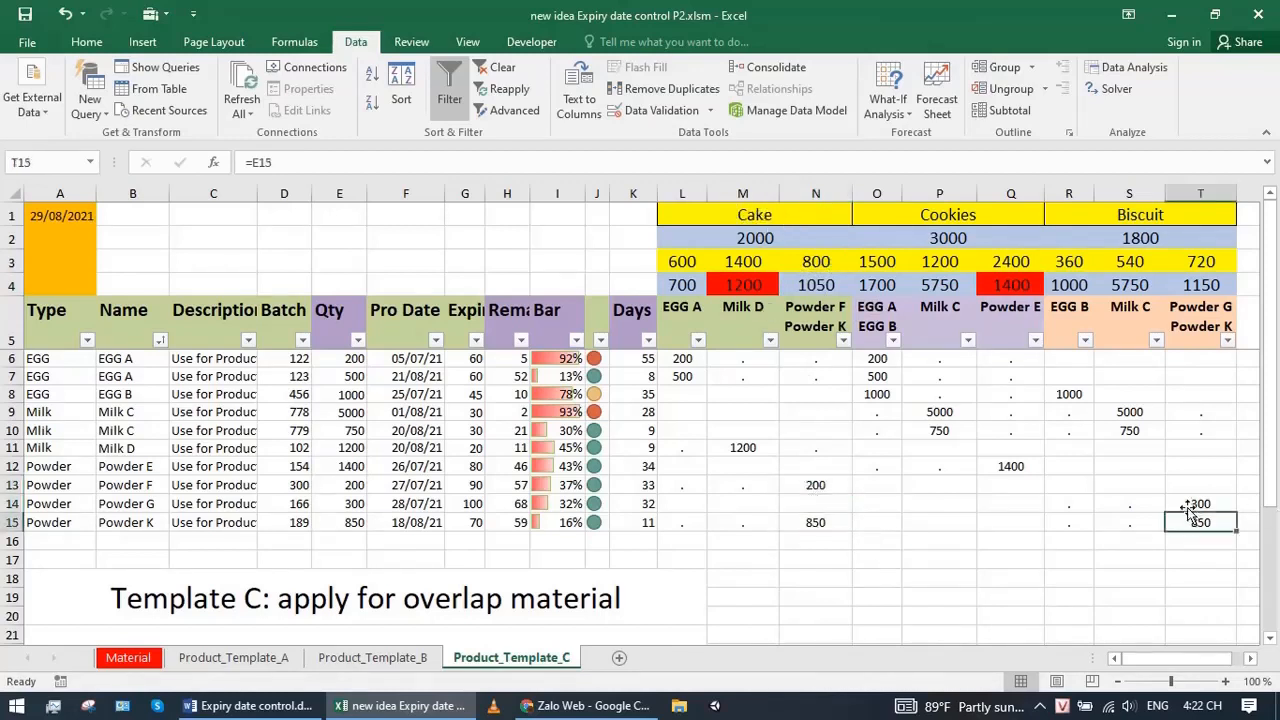
drag(1194, 506, 1194, 522)
click(1192, 263)
drag(1190, 272, 1192, 286)
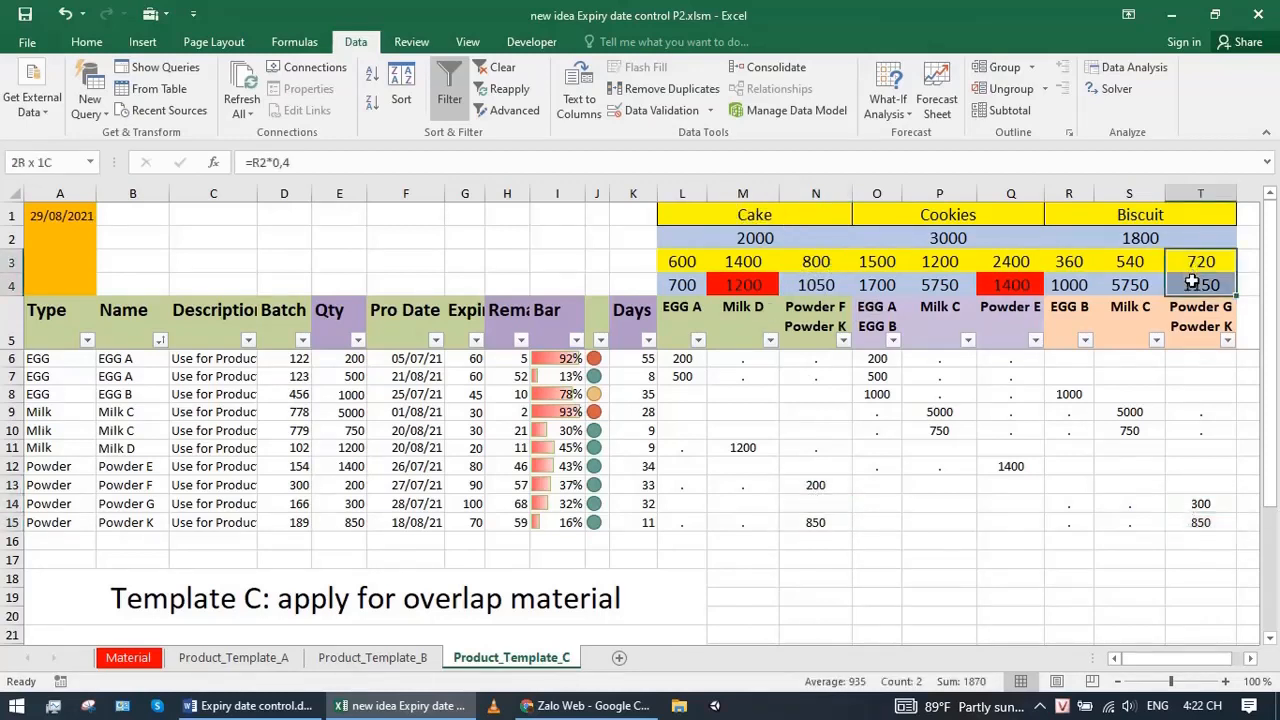
Check Cake's powder batches (N13:N15), and compare the EGG B amount shared by Cookies (O8) and Biscuit (R8) with Cookies' required eggs (O3)
drag(820, 484, 816, 520)
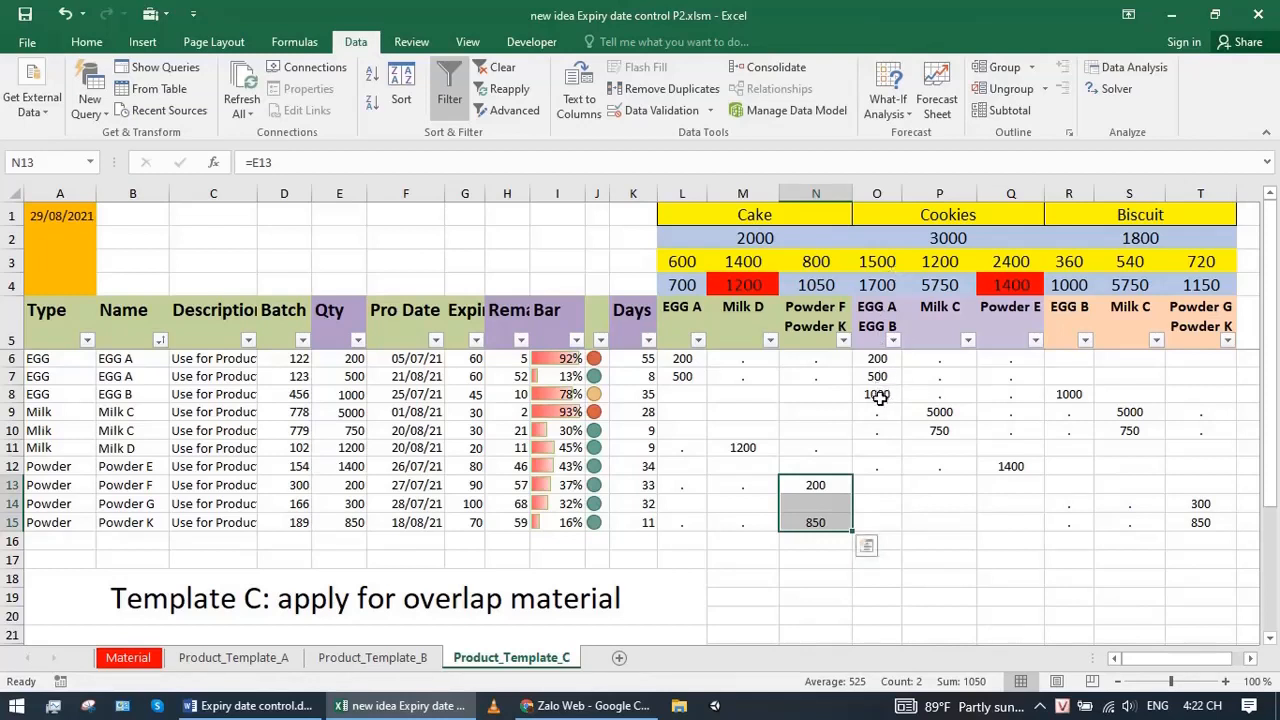
click(878, 396)
click(1066, 397)
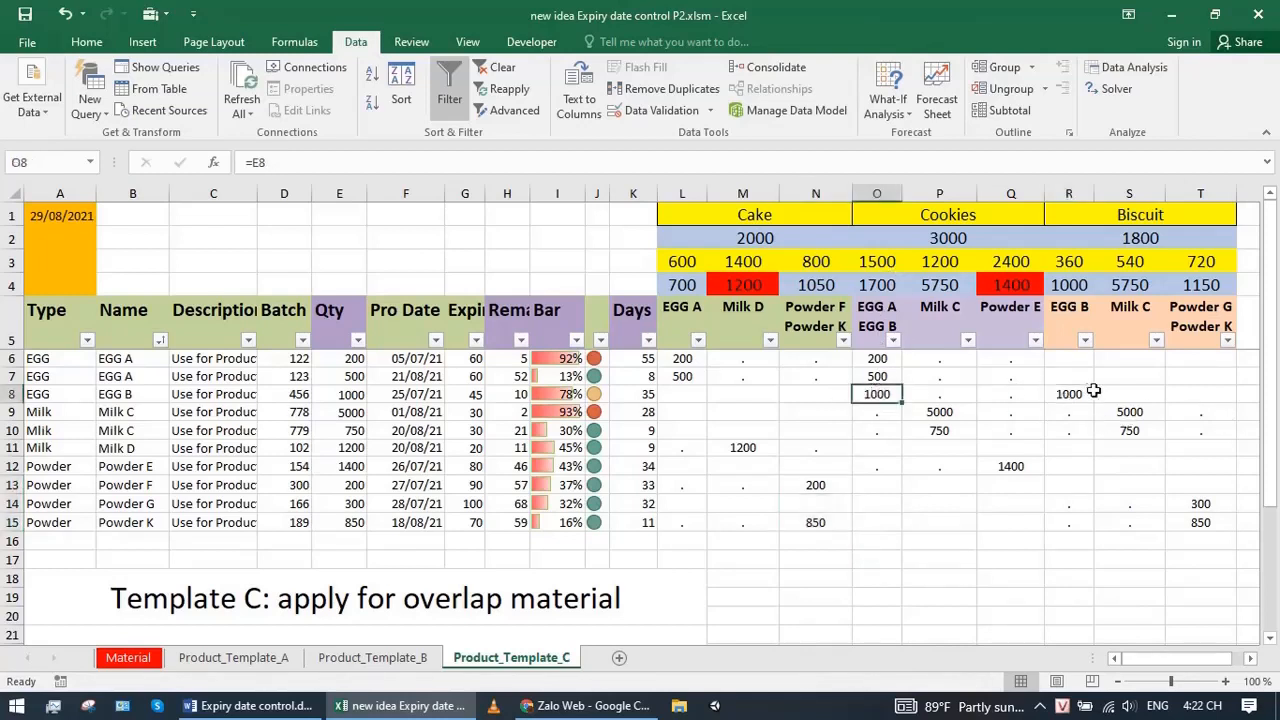
click(865, 394)
drag(857, 391, 870, 374)
click(877, 259)
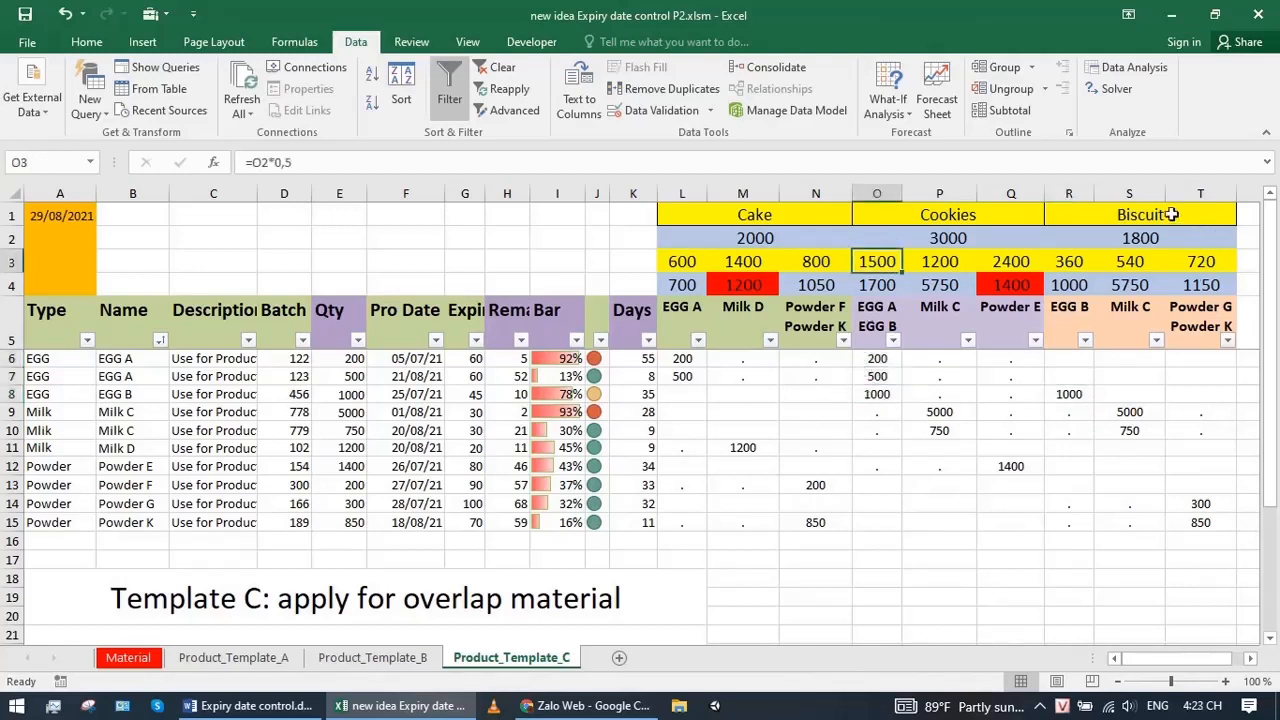
click(1068, 394)
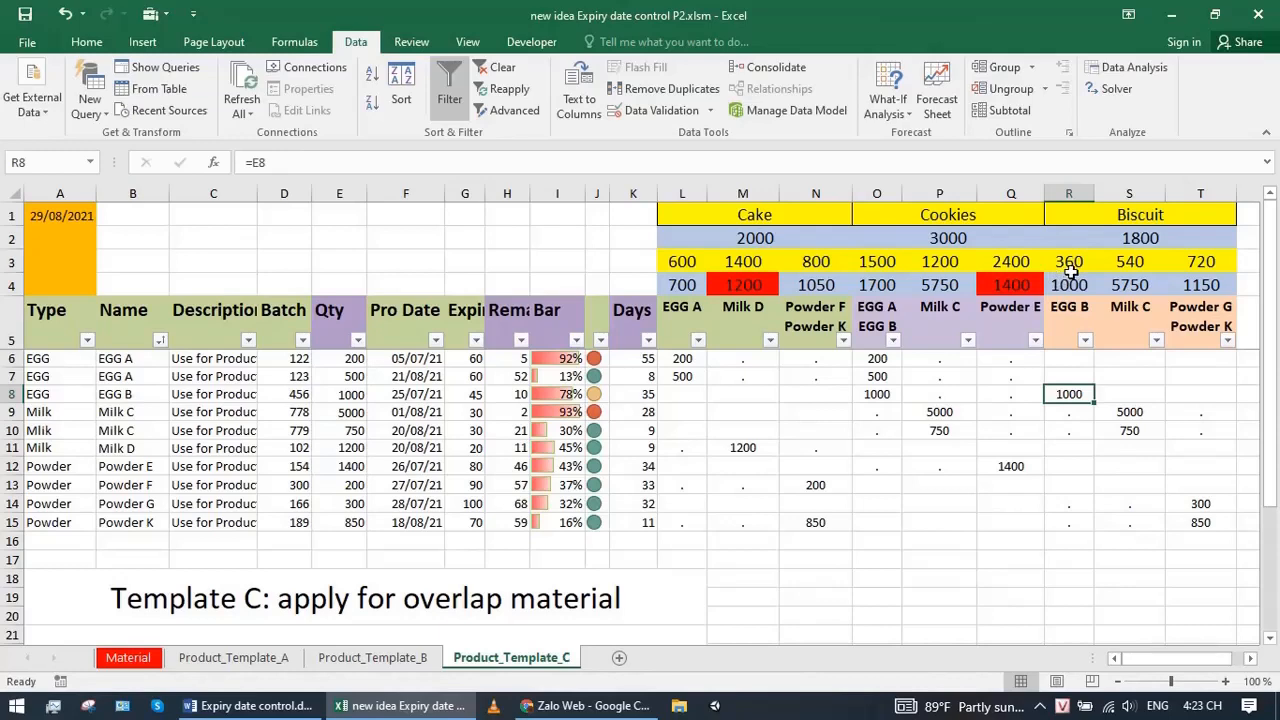
key(Down)
key(Down)
key(Down)
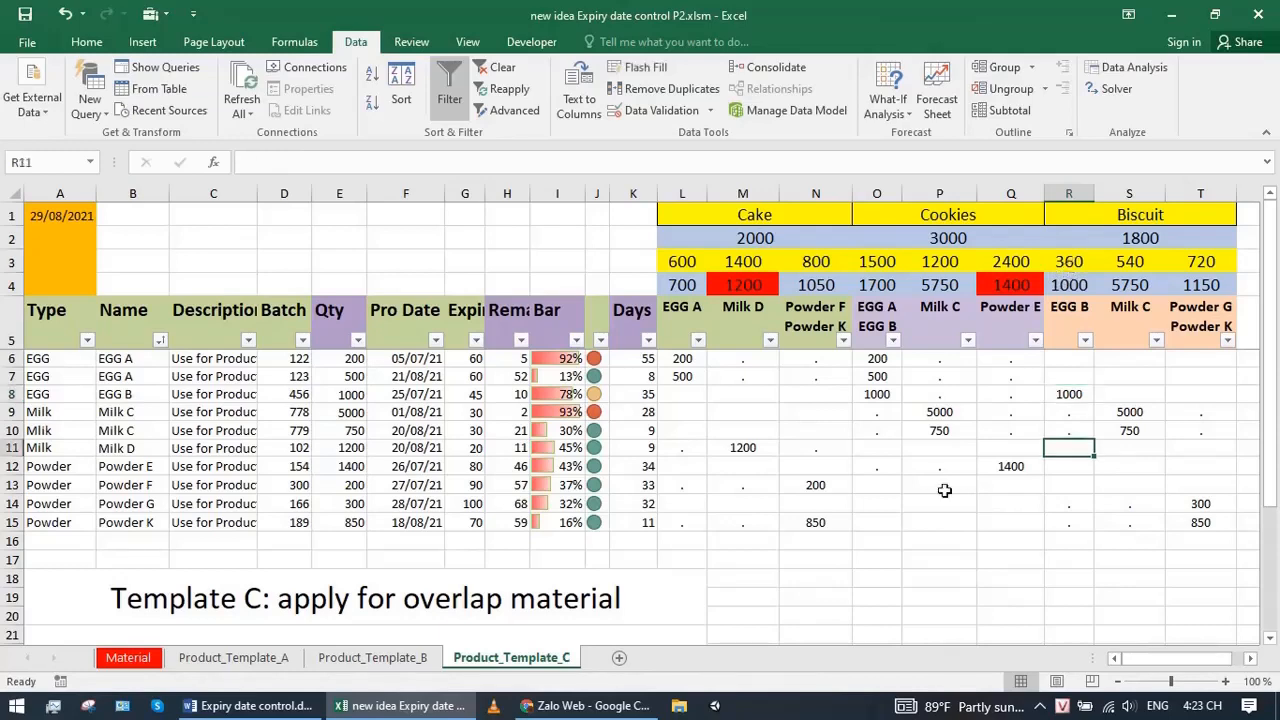
Read the note under Template C about quantity mistakes and the difficulty of designing a total panel
click(942, 544)
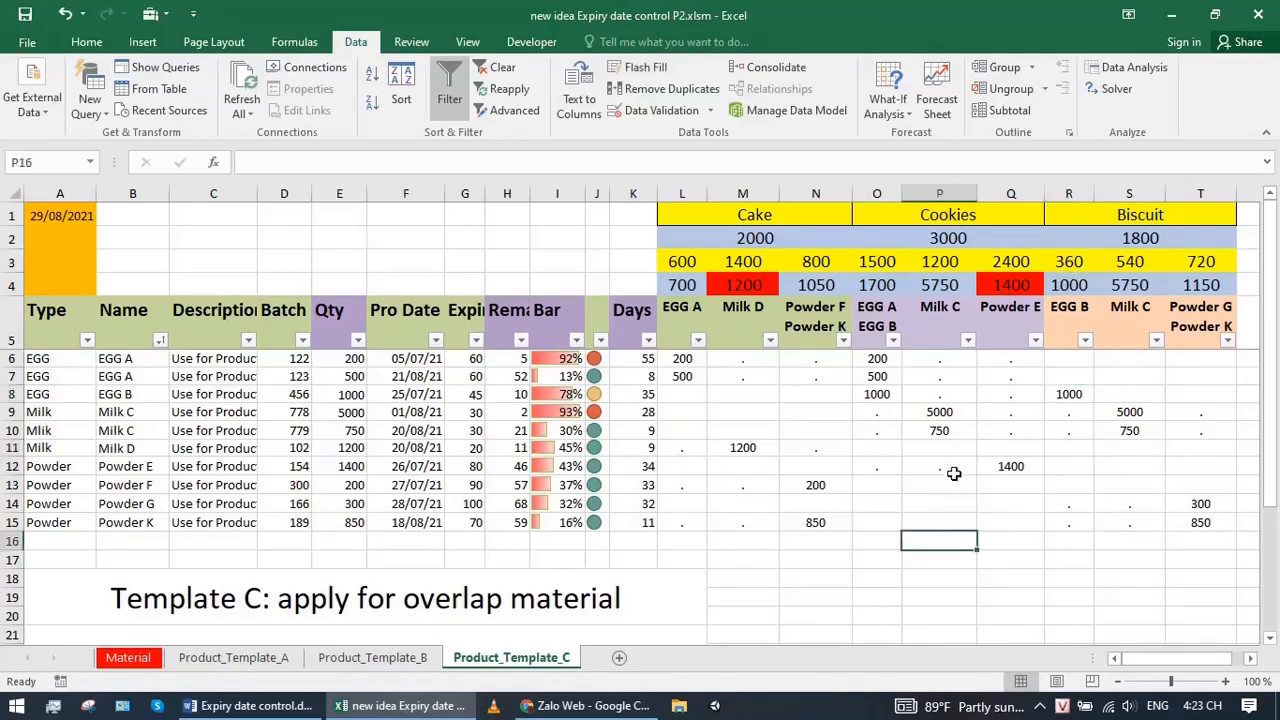
scroll(954, 474, down, 2)
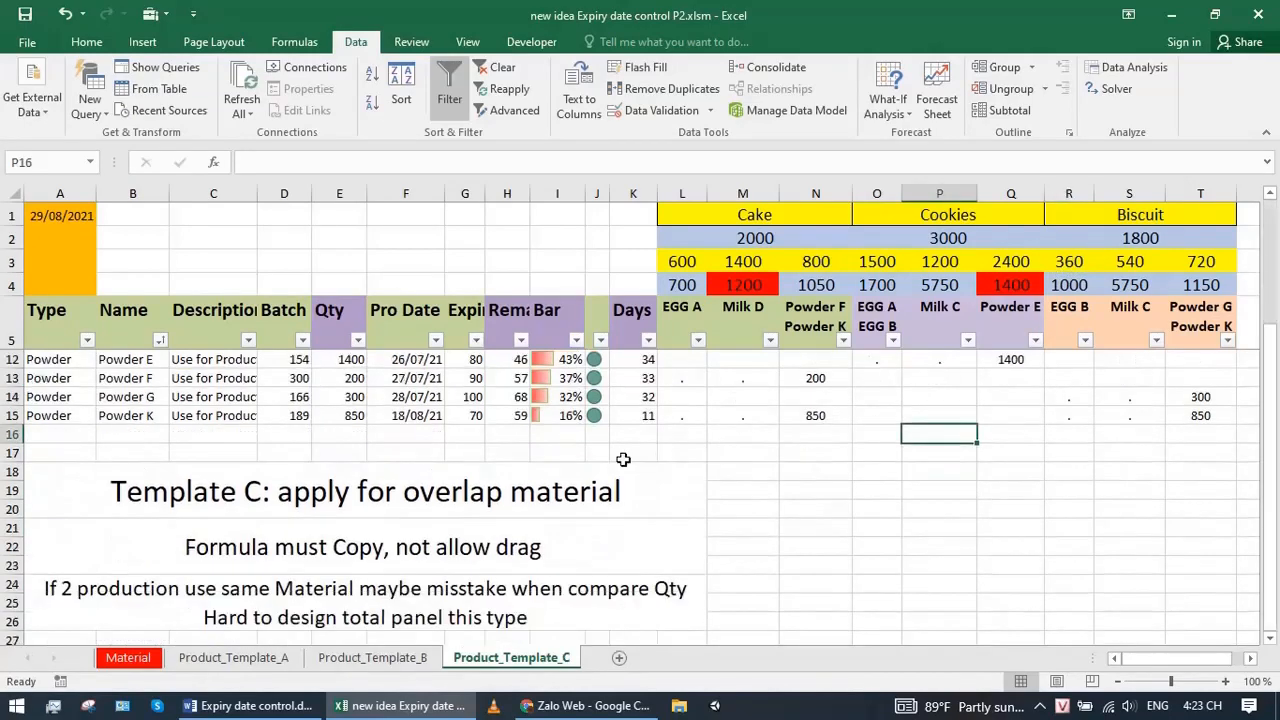
click(210, 618)
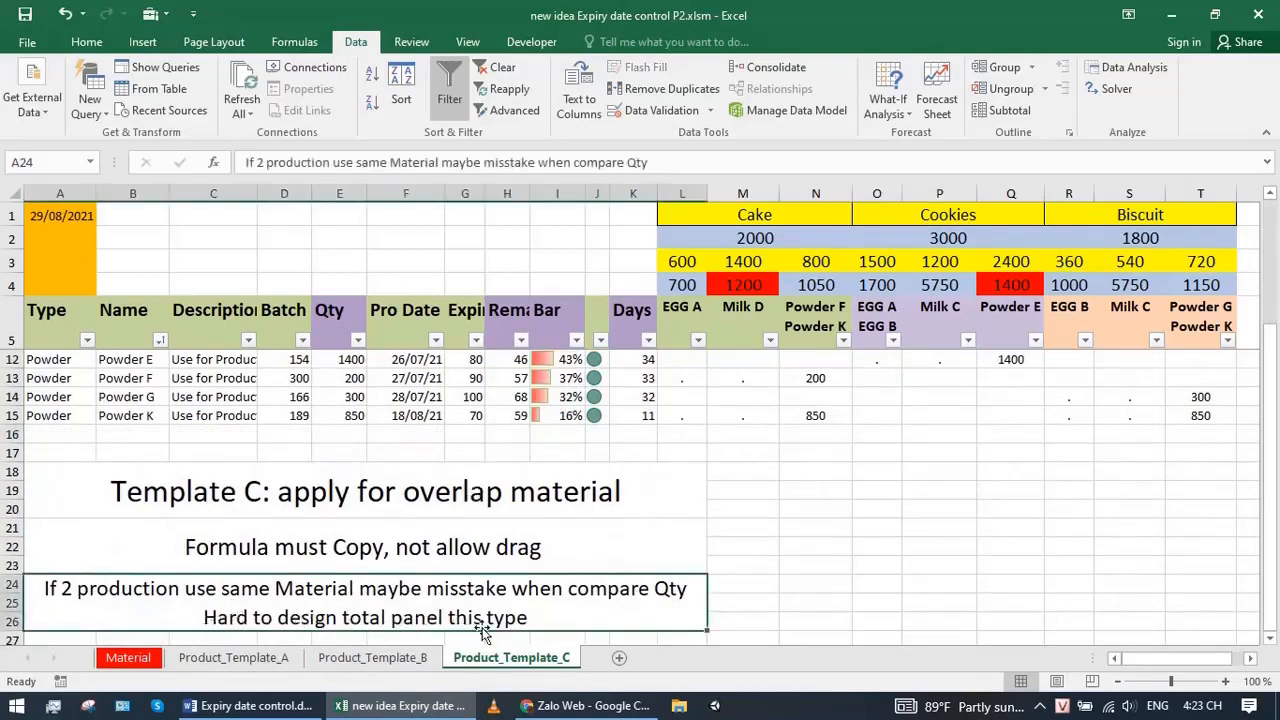
Compare the Total for product amounts (G3:G5) with the Store amounts (E3:E5) in Product_Template_A
click(233, 657)
click(425, 368)
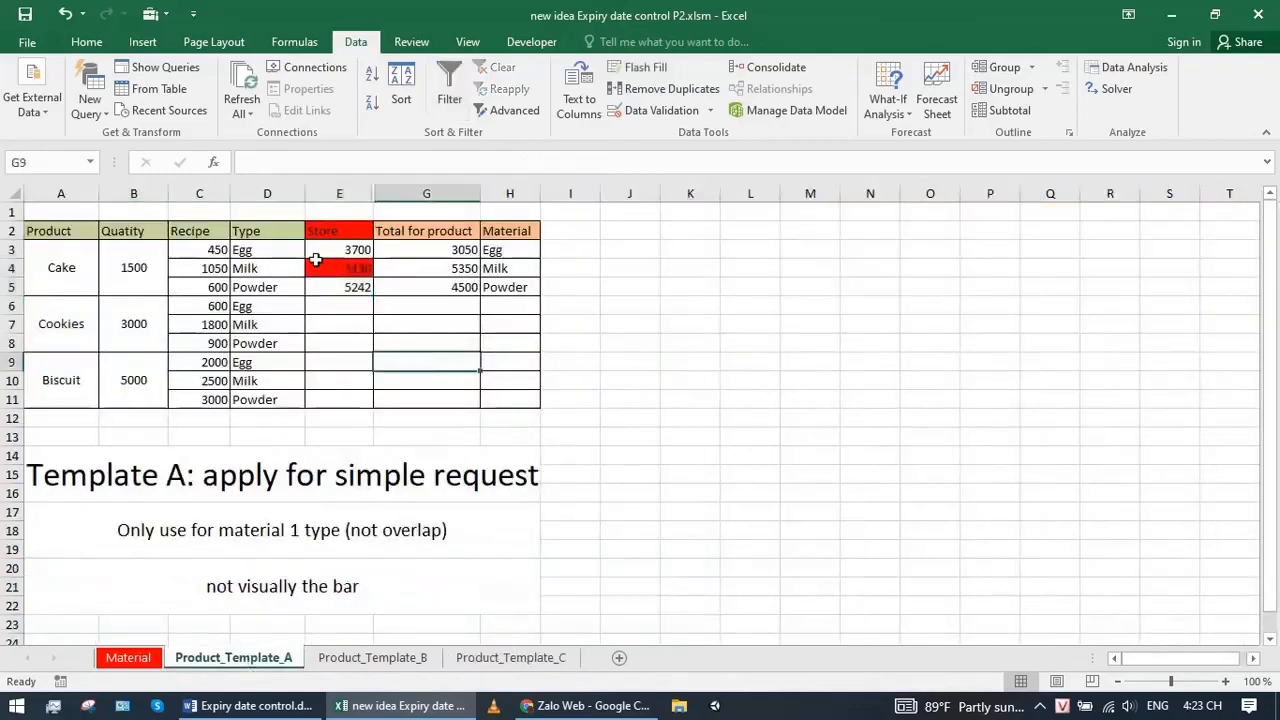
drag(411, 250, 419, 284)
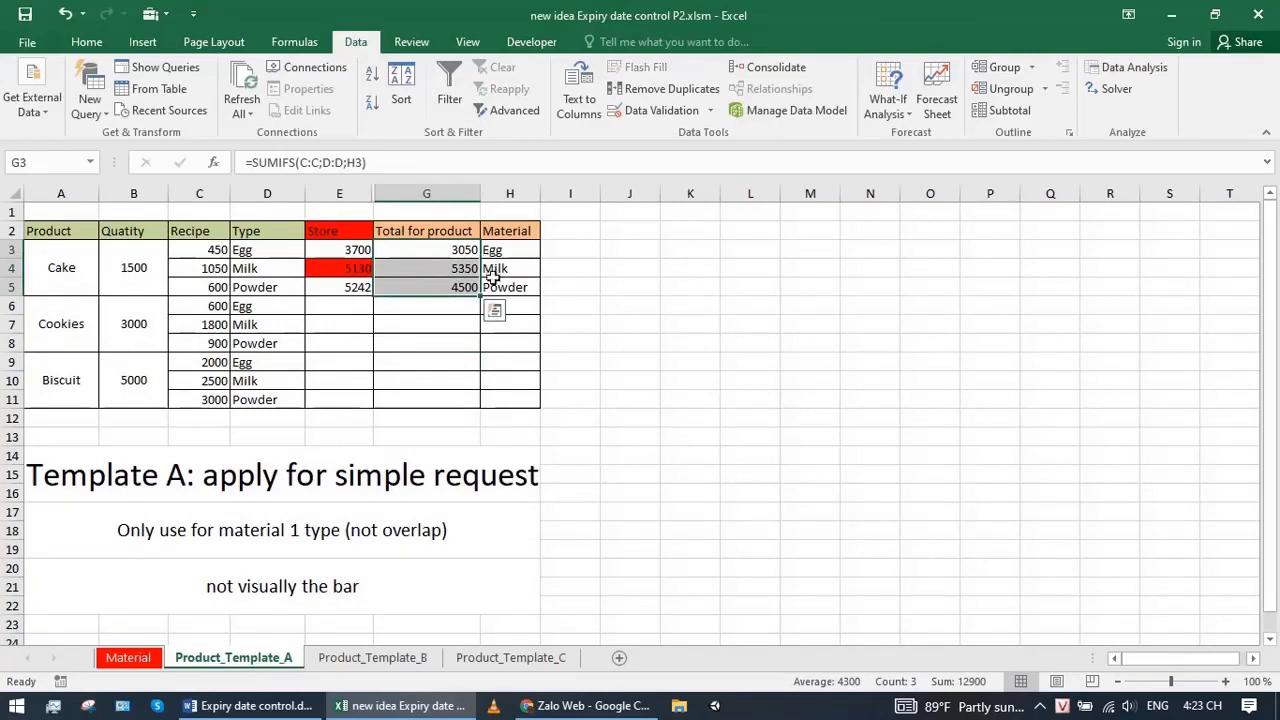
click(331, 249)
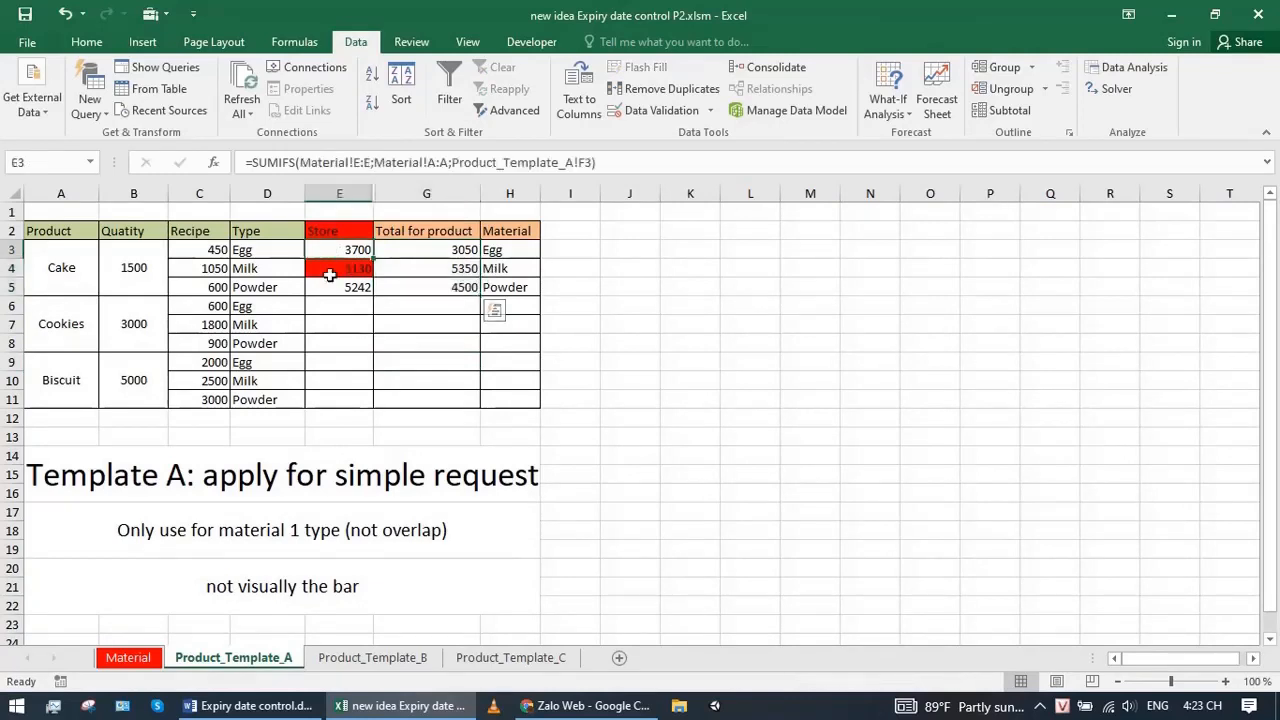
drag(329, 275, 333, 288)
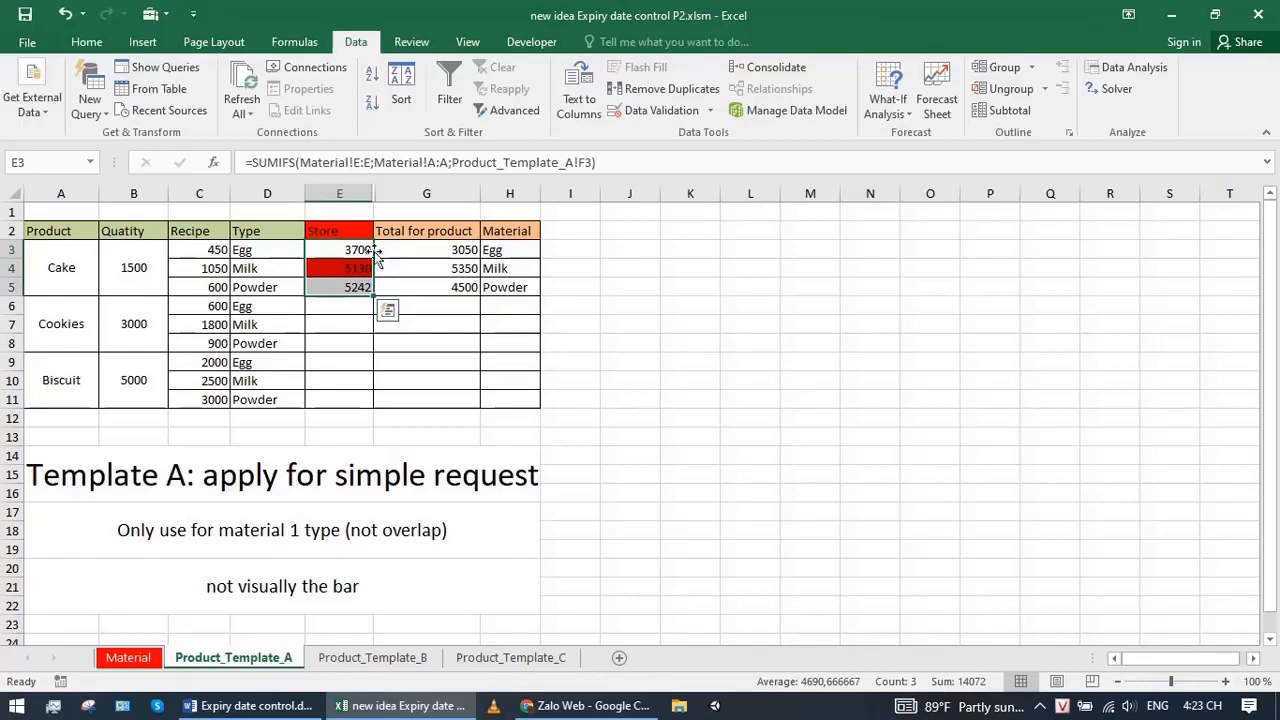
Return to Product_Template_C and examine the dot placeholders in Cake's EGG A, Milk D and powder columns
key(ctrl+Page_Down)
key(ctrl+Page_Down)
scroll(1024, 458, up, 2)
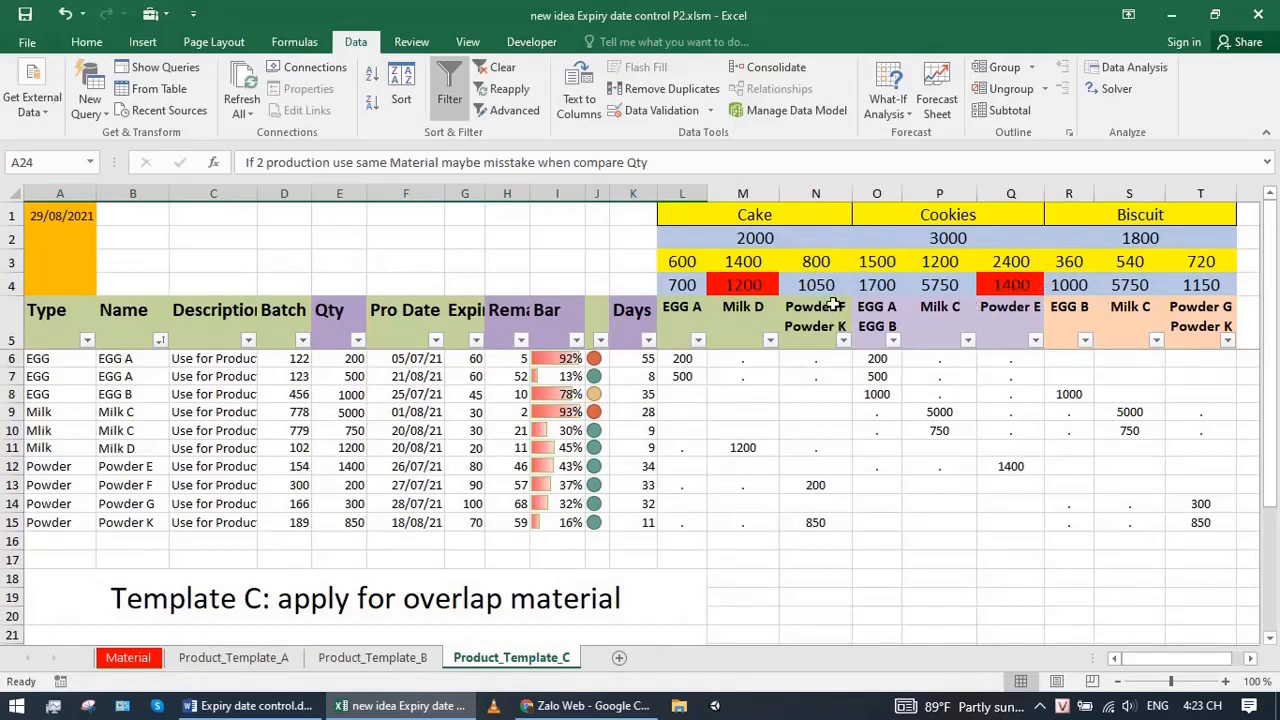
click(738, 358)
scroll(738, 361, right, 1)
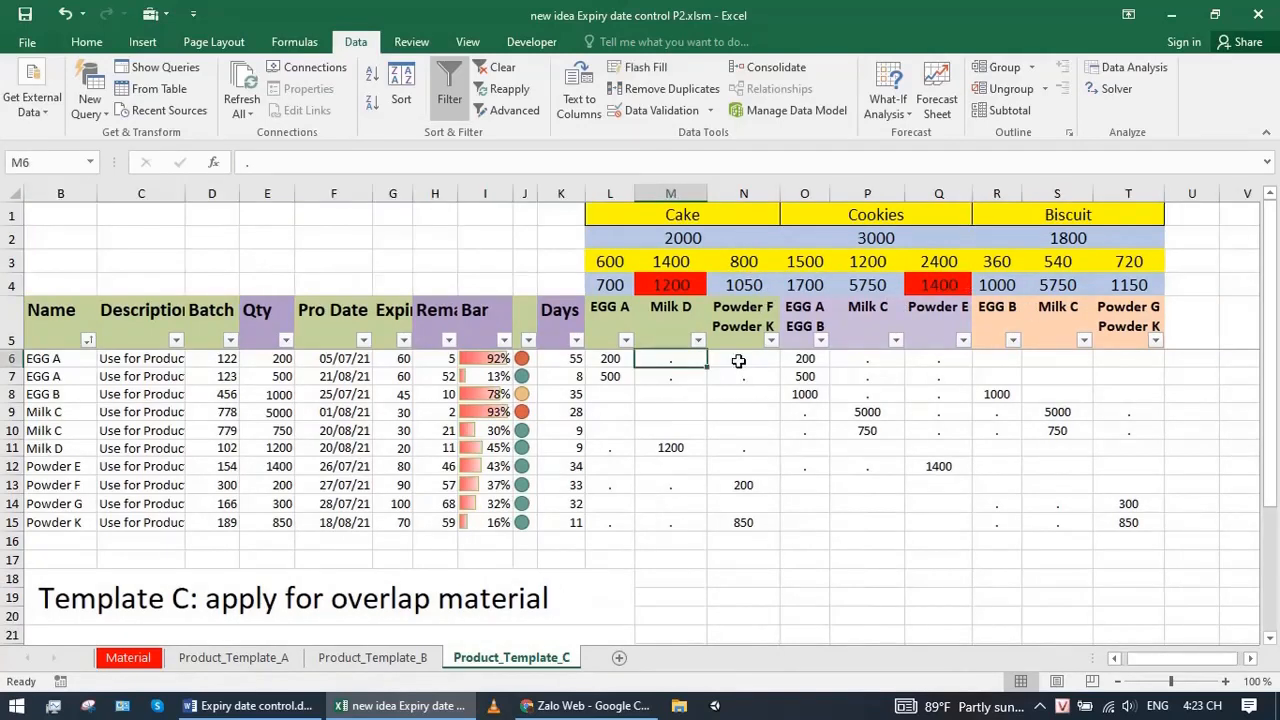
click(661, 376)
click(747, 376)
click(750, 360)
click(668, 356)
click(611, 450)
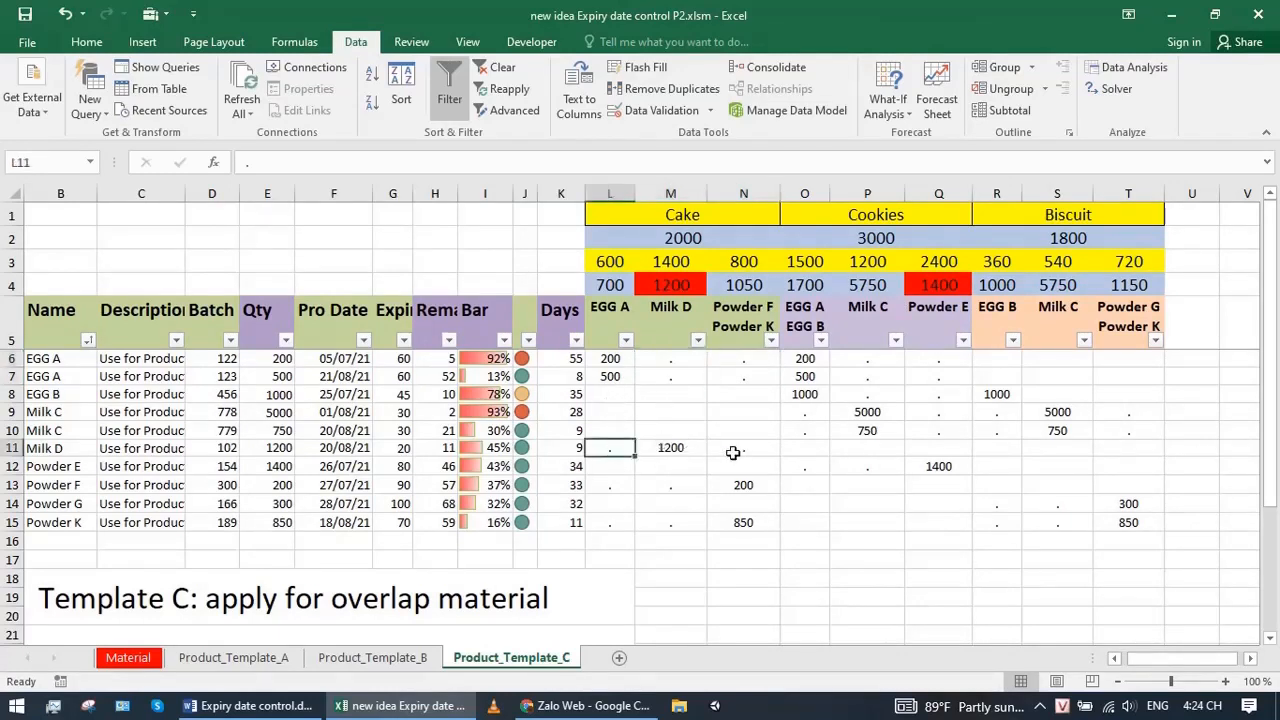
click(736, 452)
click(747, 361)
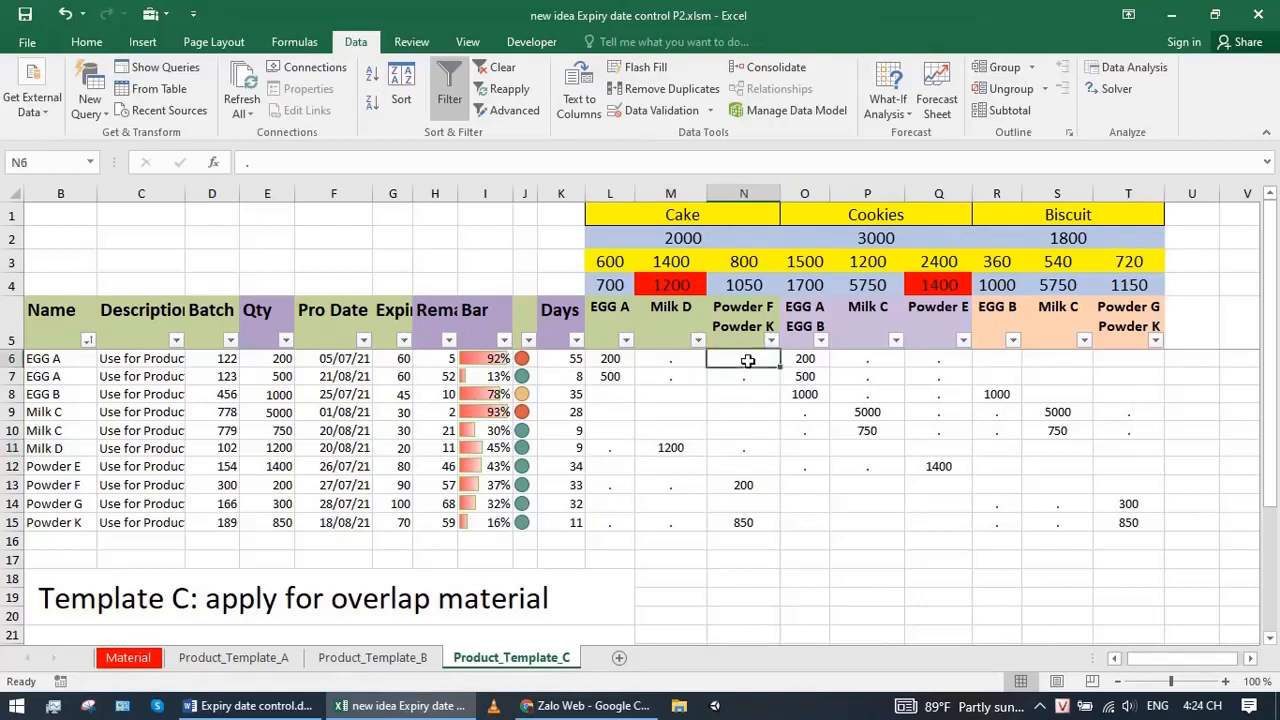
Filter Cake's EGG A column to show only 200 and 500, excluding dots and blanks
click(626, 341)
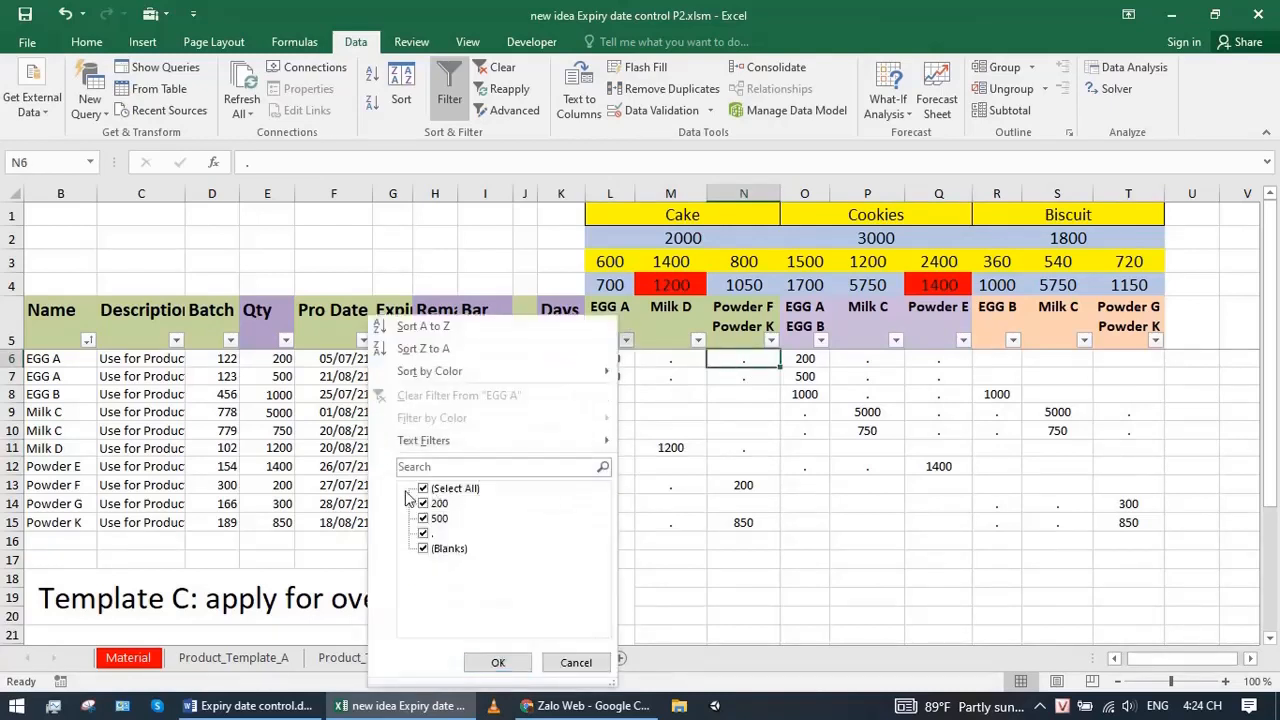
click(423, 533)
click(424, 548)
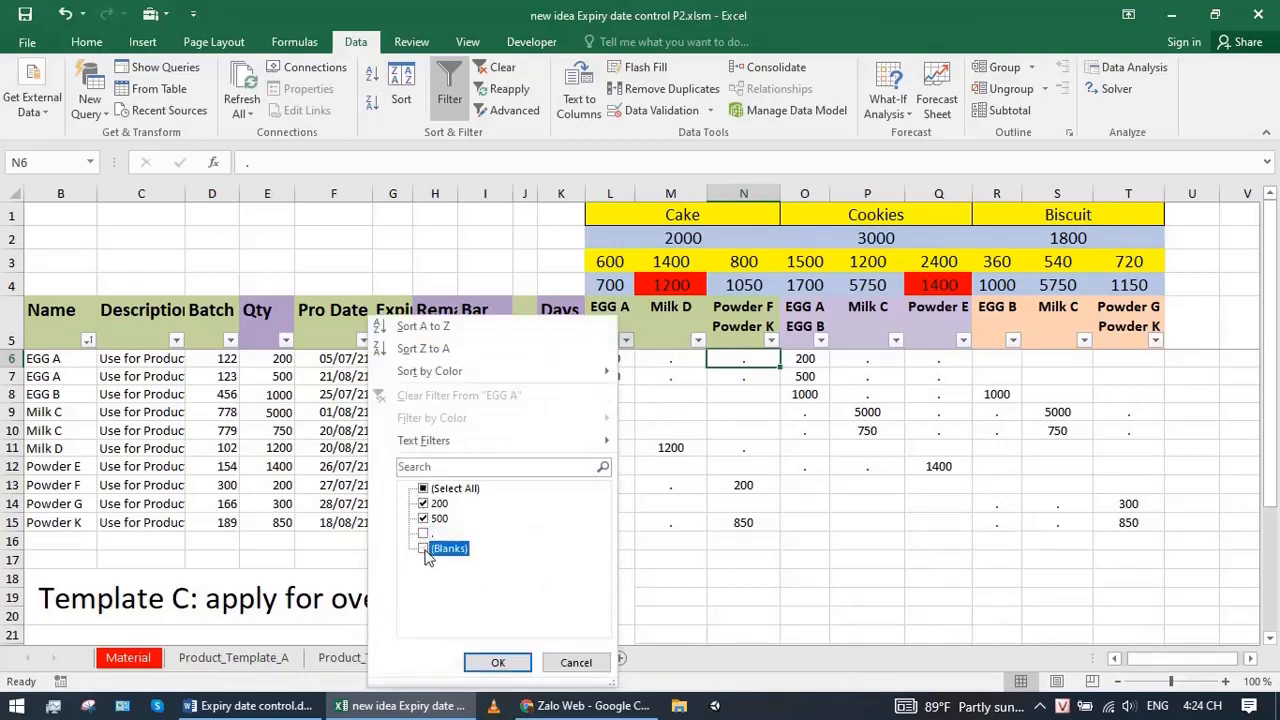
click(497, 662)
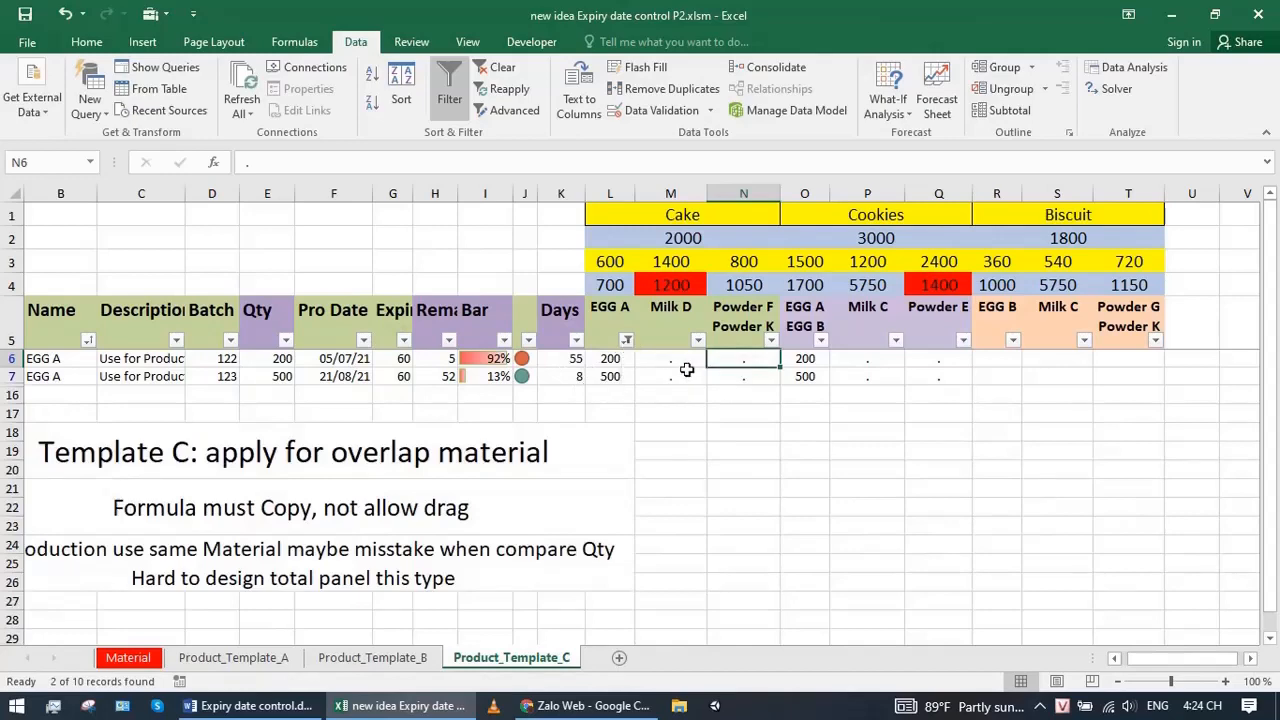
Include the dot rows in the EGG A filter while excluding blanks, and review Cake's material amounts in L6:N15
click(626, 341)
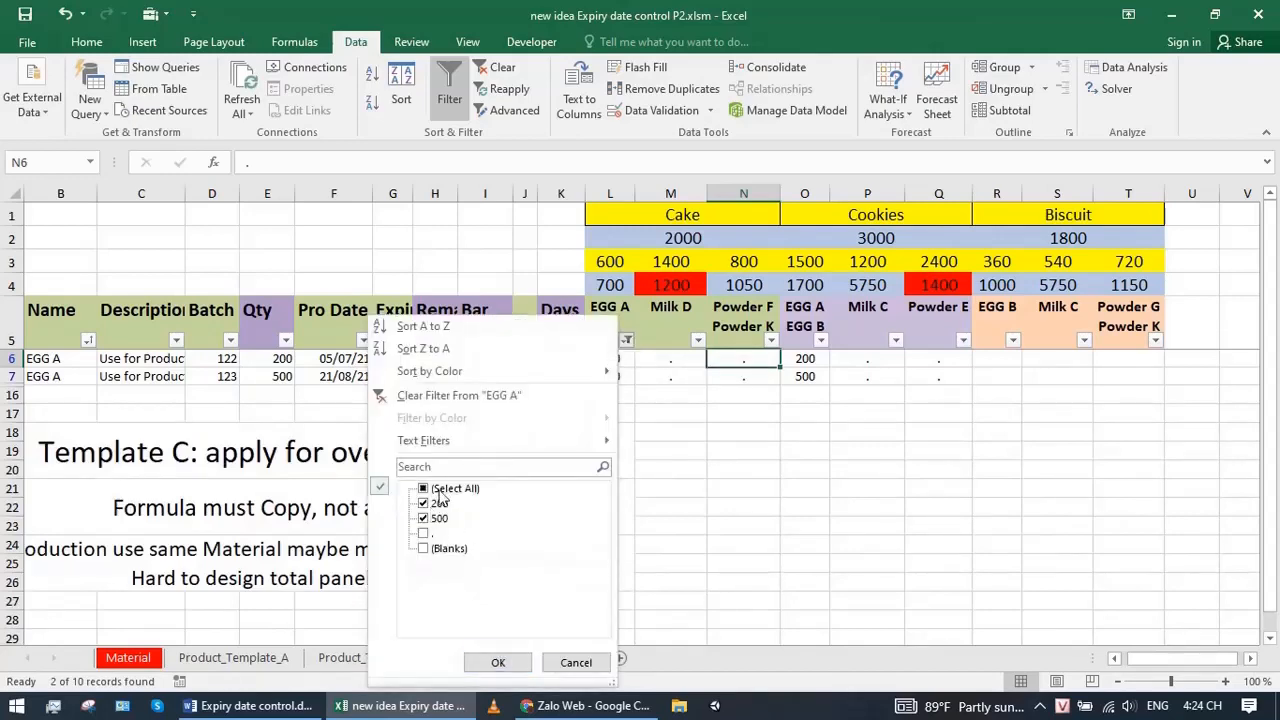
click(423, 548)
click(498, 662)
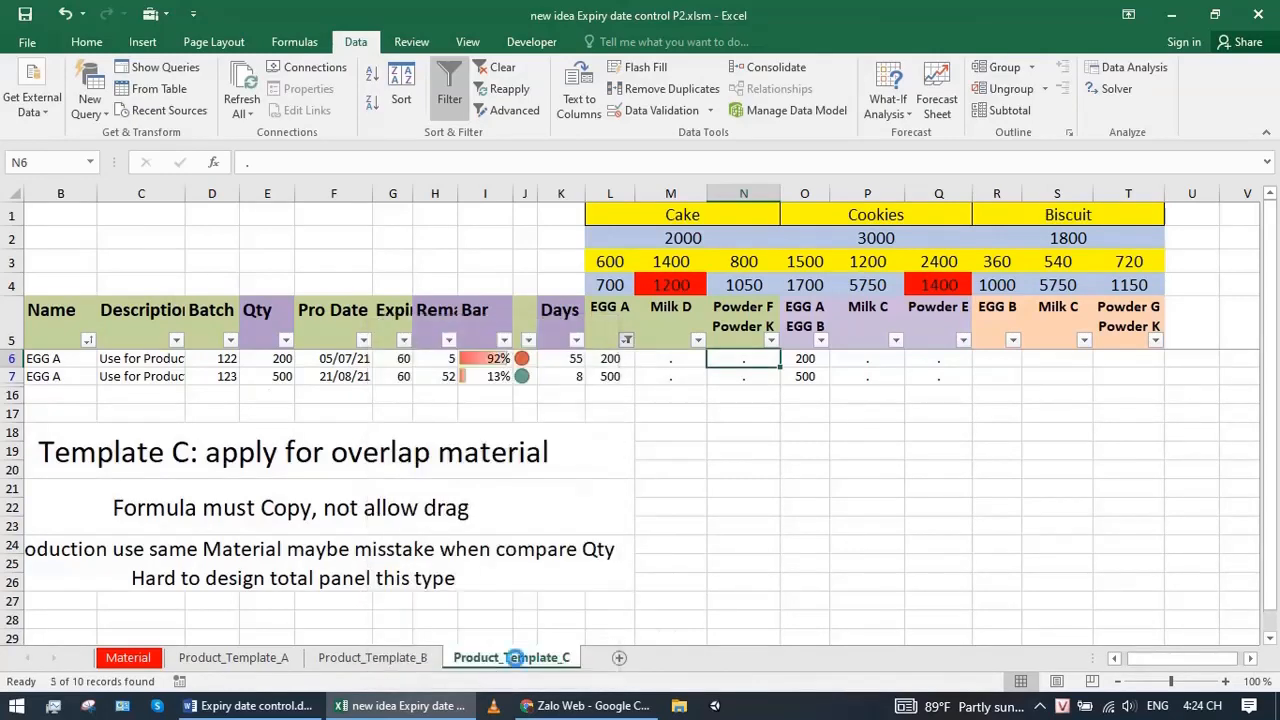
drag(605, 358, 750, 430)
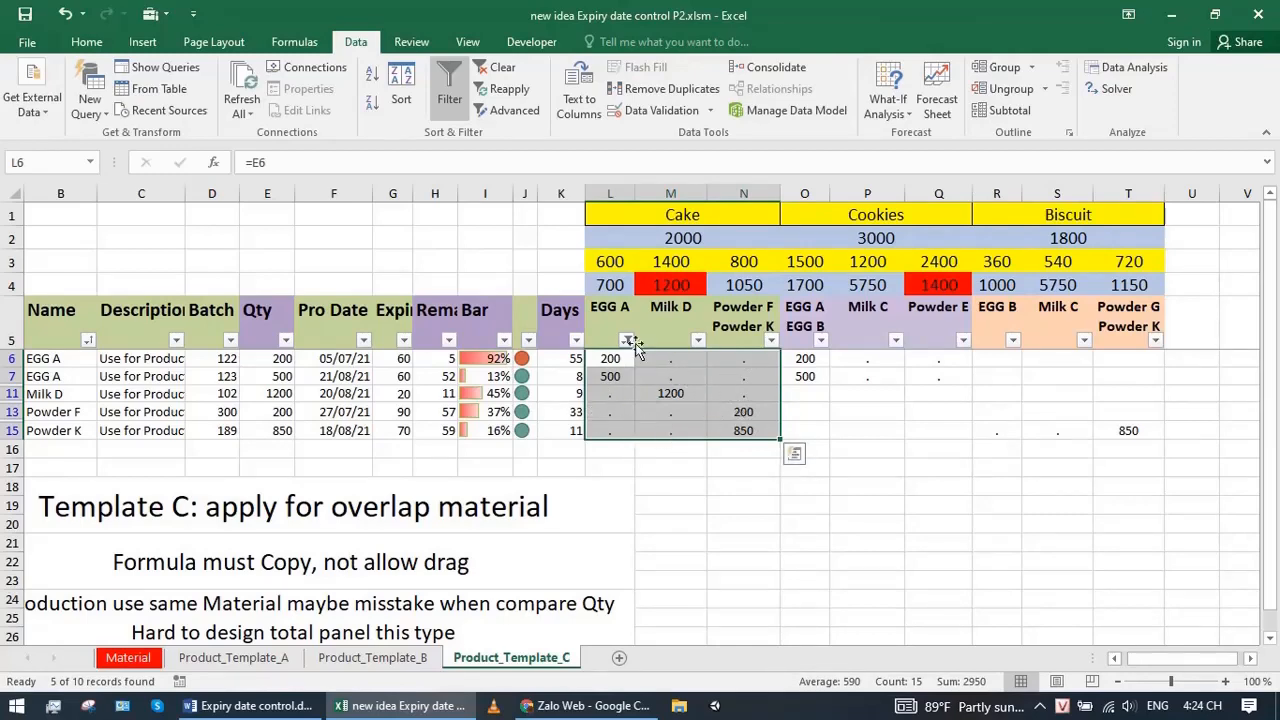
Undo the EGG A filter and review the material amounts of all three products in L6:T15
key(ctrl+z)
drag(606, 360, 1134, 527)
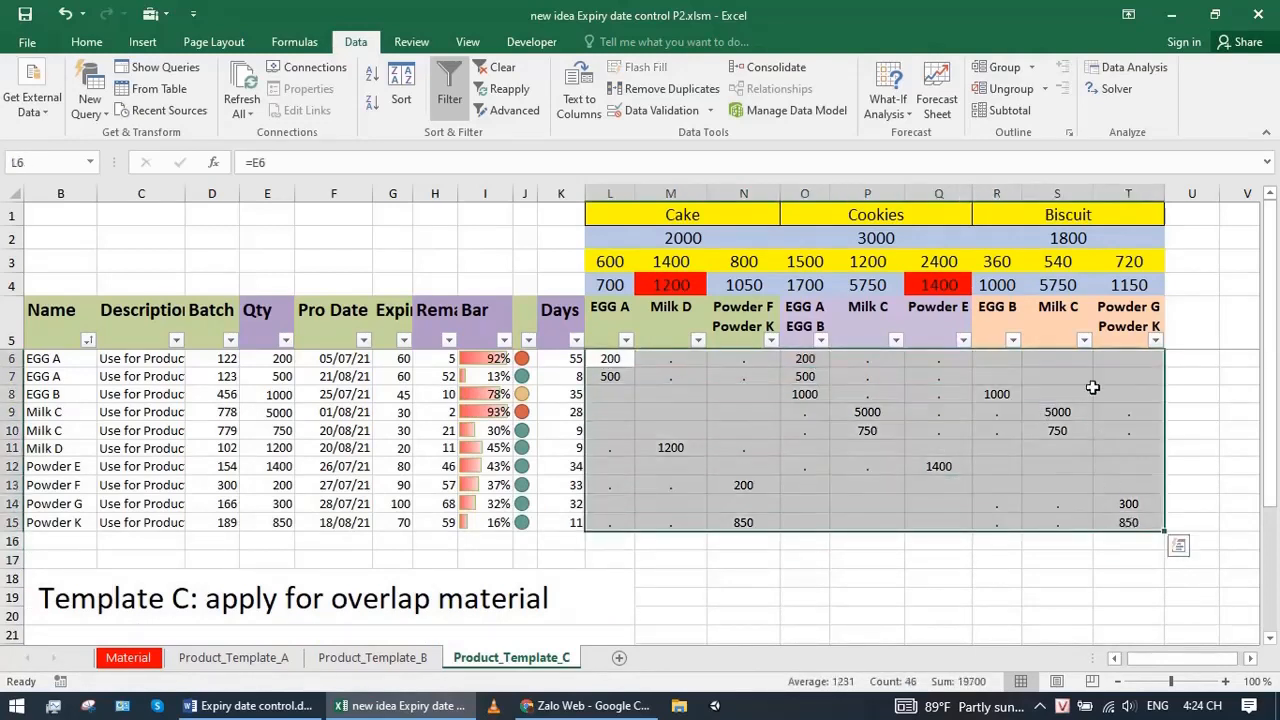
click(1195, 432)
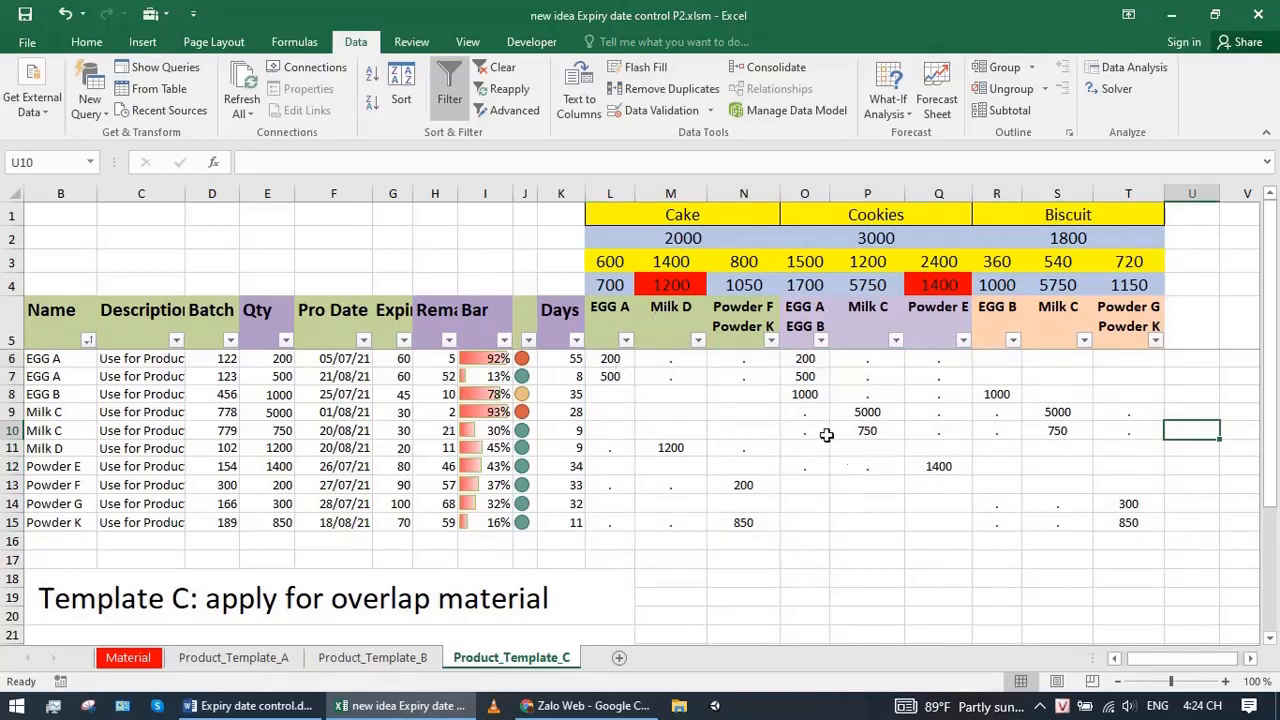
Compare the powder headings of Cake (N5) and Biscuit (T5) for the material they share
click(749, 317)
click(1130, 324)
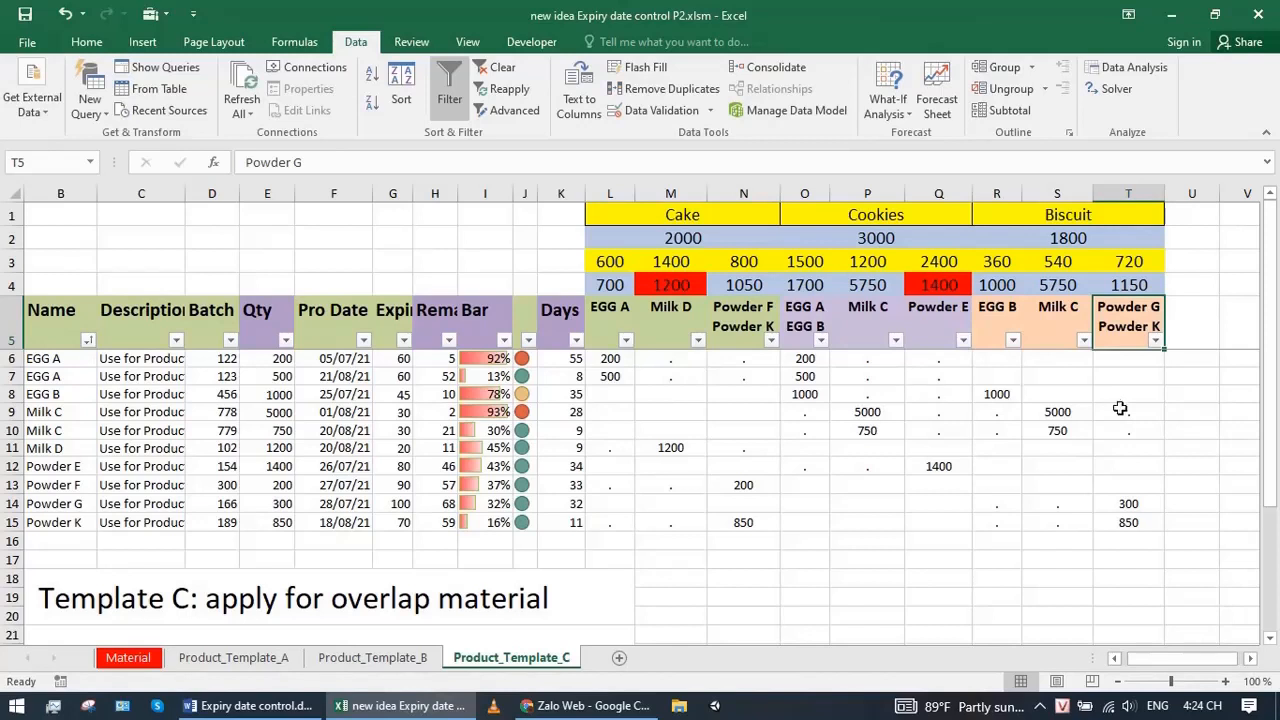
click(1236, 429)
drag(1195, 412, 1226, 457)
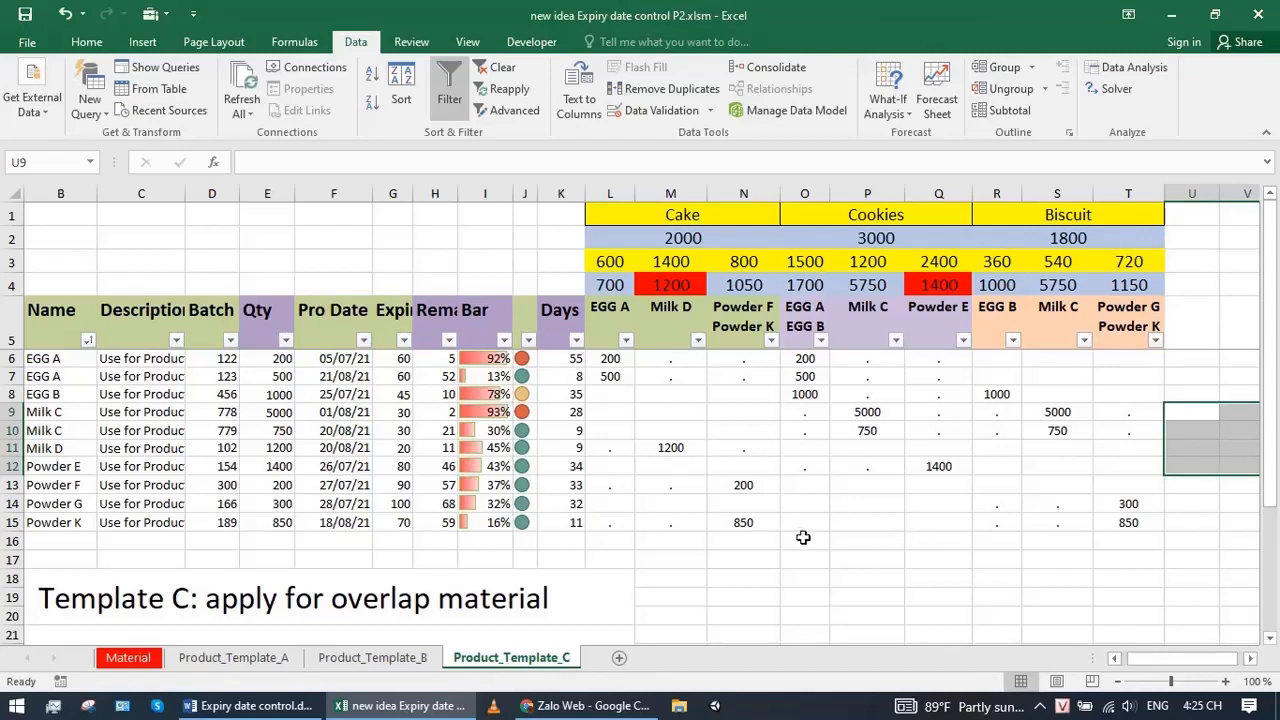
drag(803, 534, 923, 554)
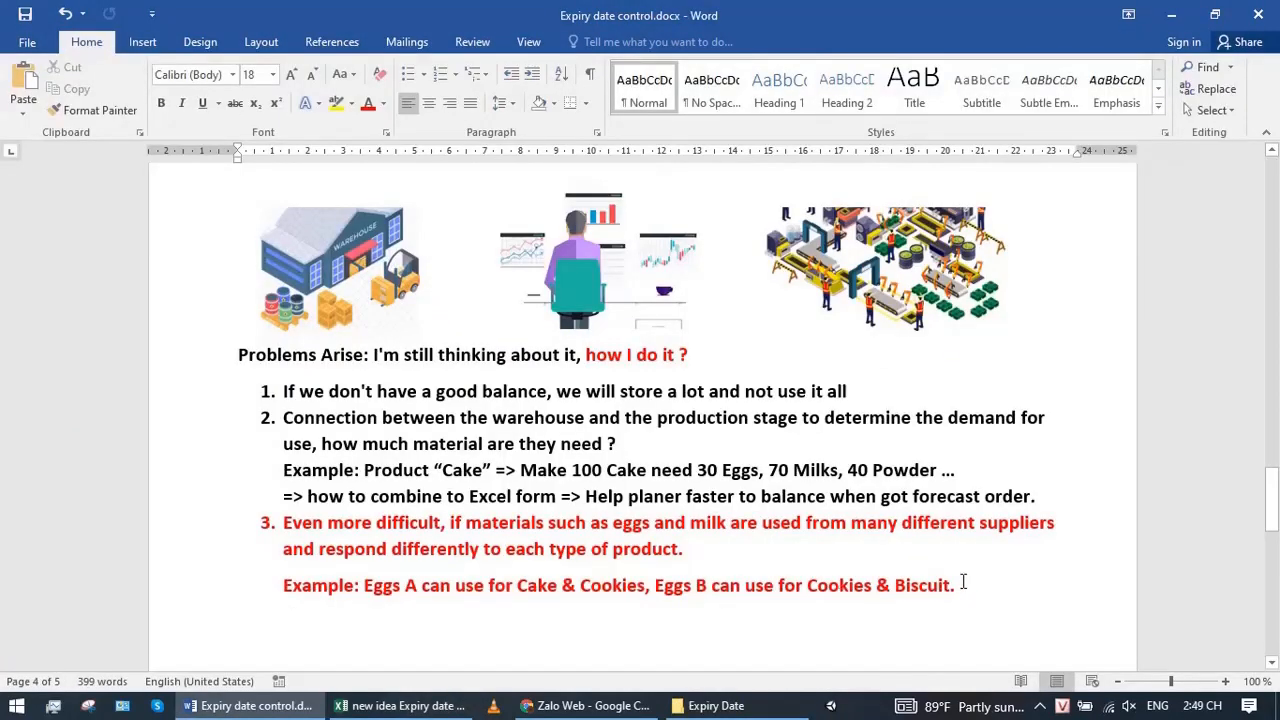
Switch to the Word document Expiry date control and highlight its three listed problems and the Overlap Material heading for reading
drag(1106, 490, 283, 391)
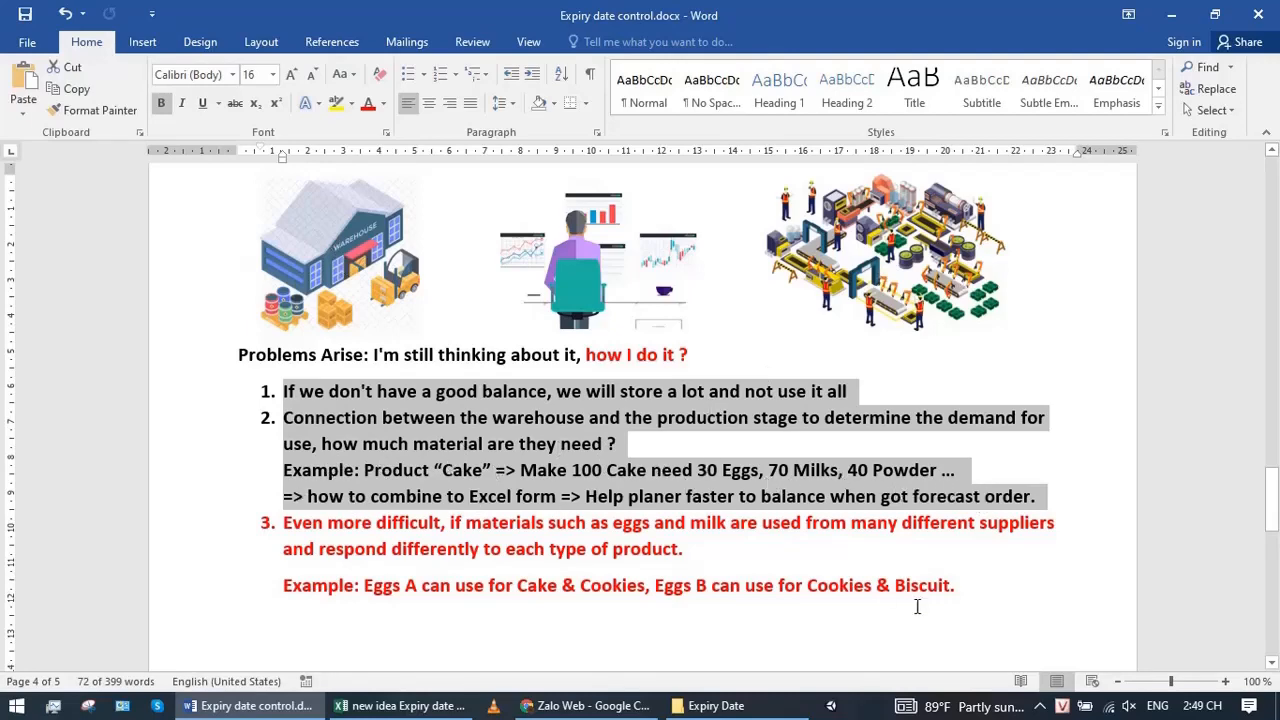
drag(952, 587, 272, 527)
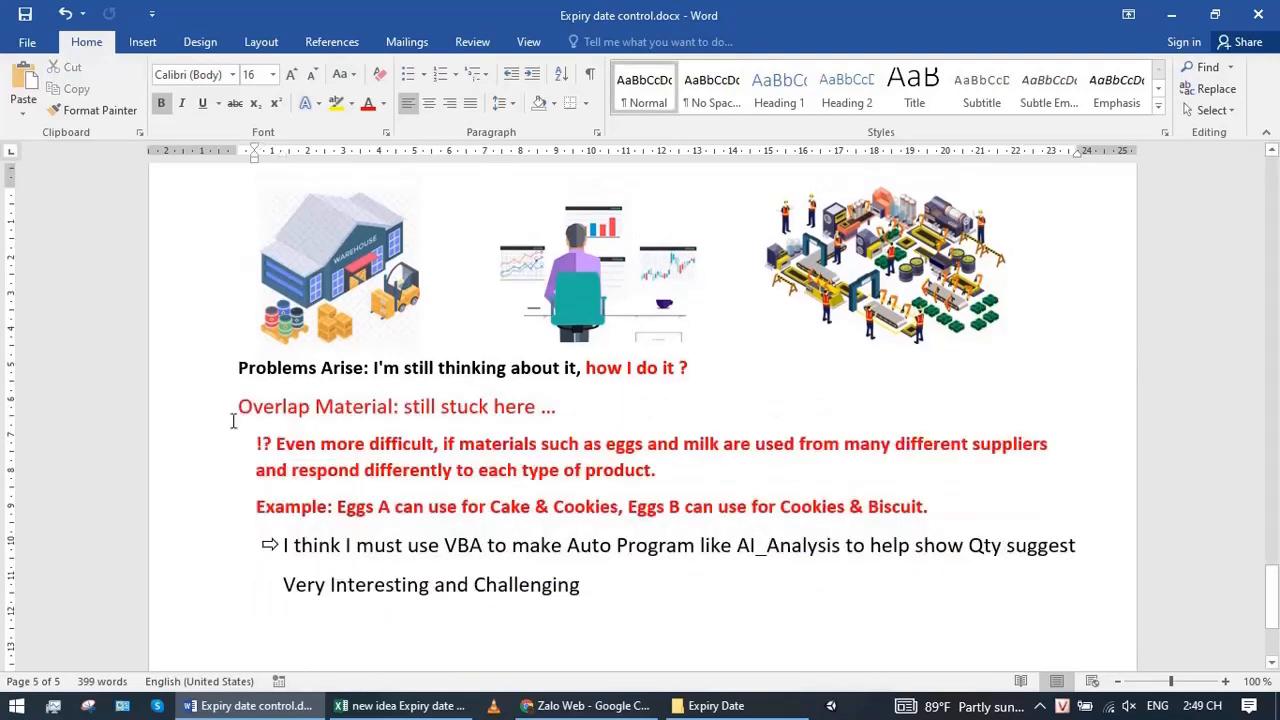
drag(244, 410, 572, 412)
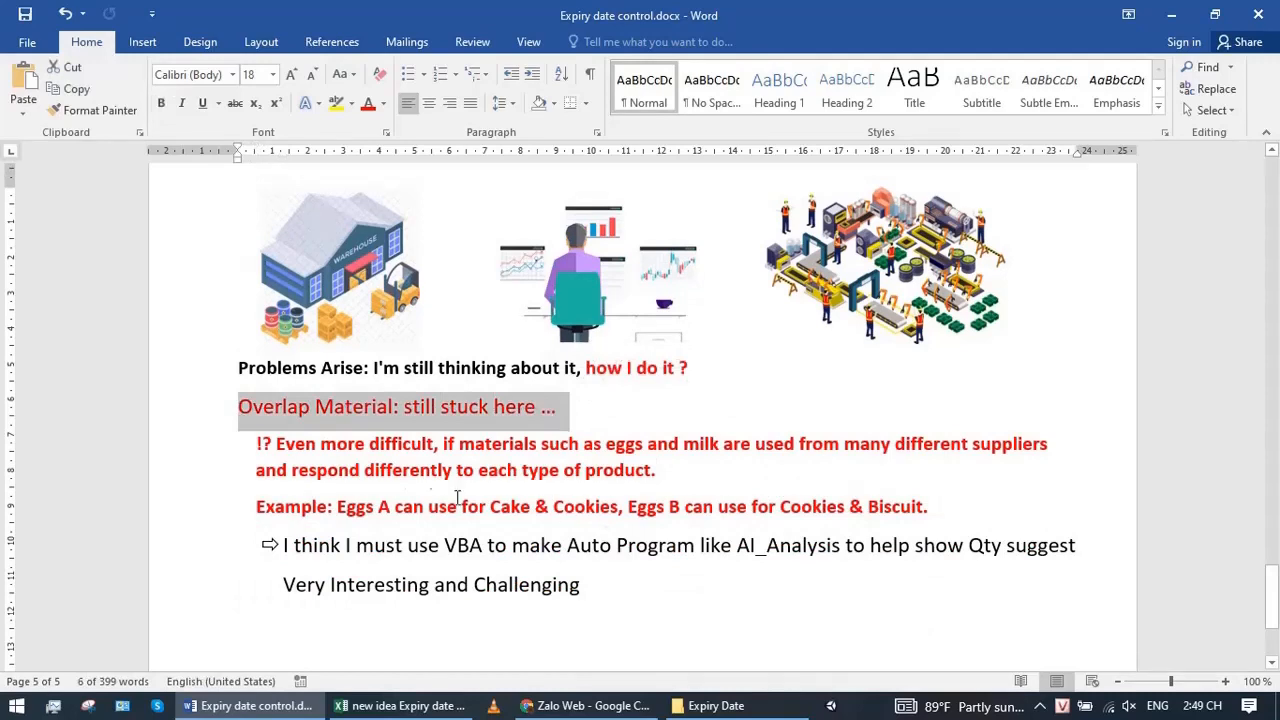
Highlight and read the VBA auto program idea, the "Very Interesting and Challenging" remark, and the problem of materials from many suppliers
drag(284, 545, 1082, 545)
click(570, 568)
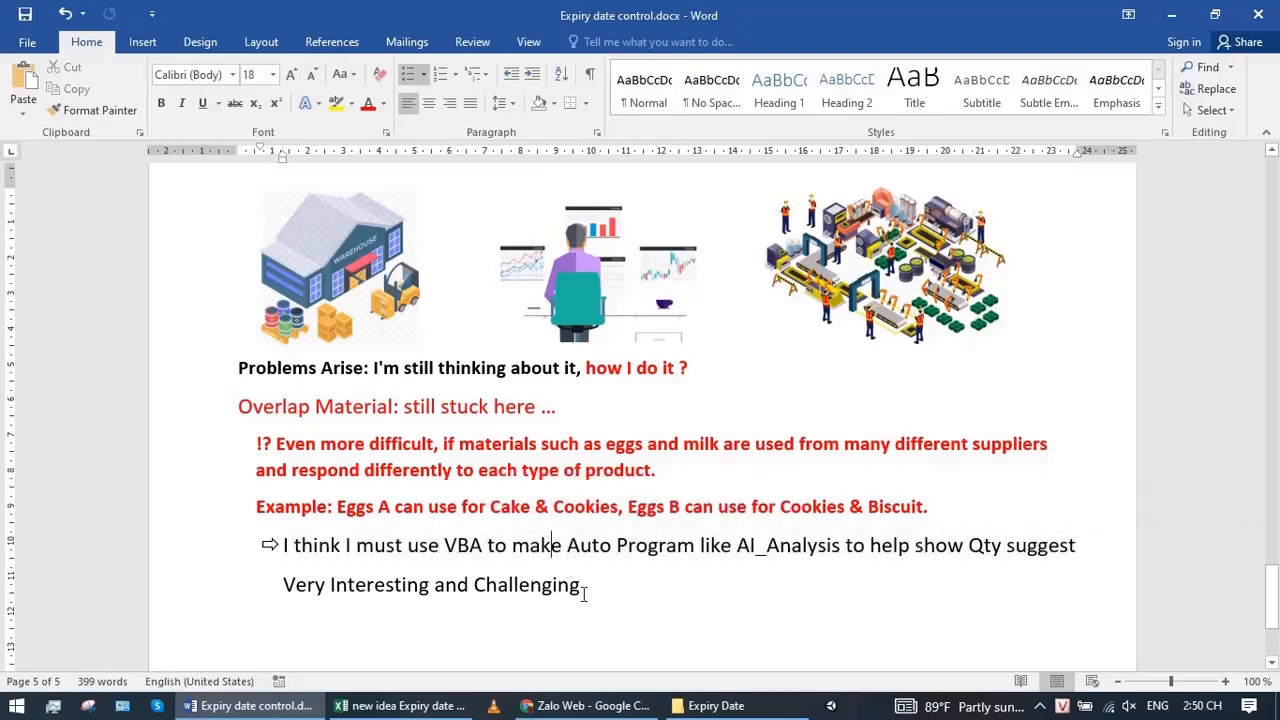
drag(584, 590, 283, 590)
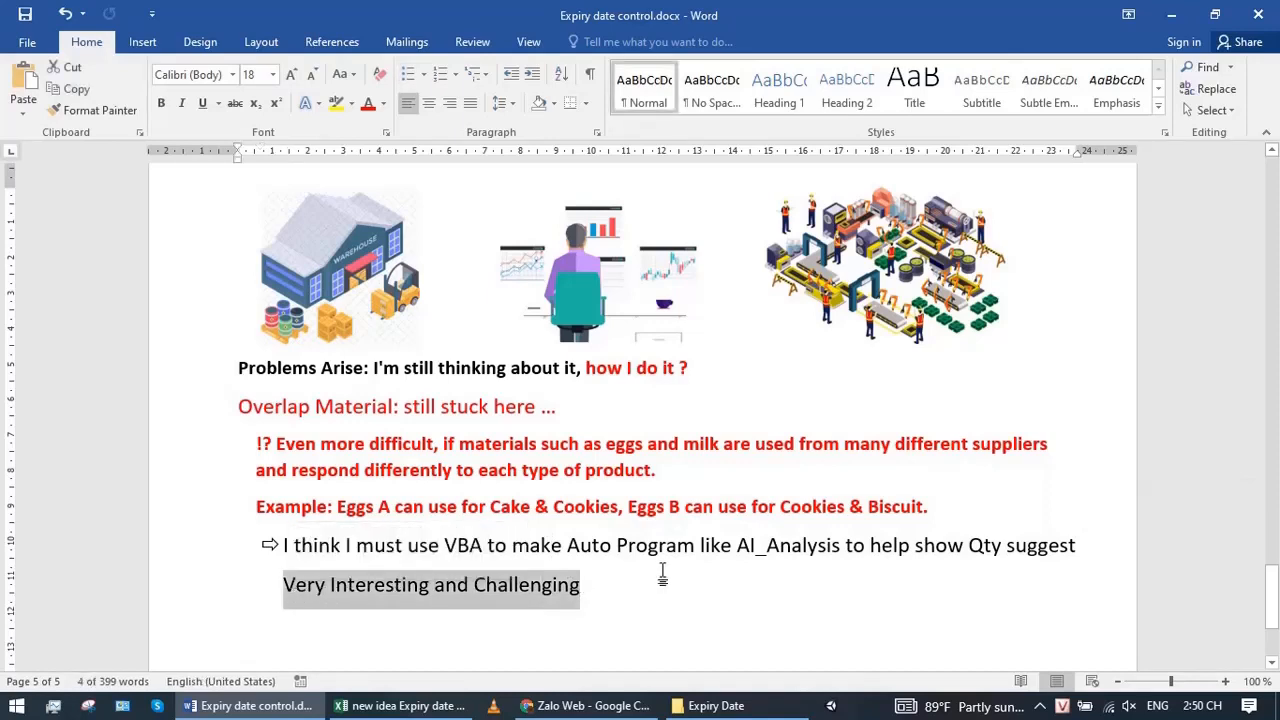
click(711, 477)
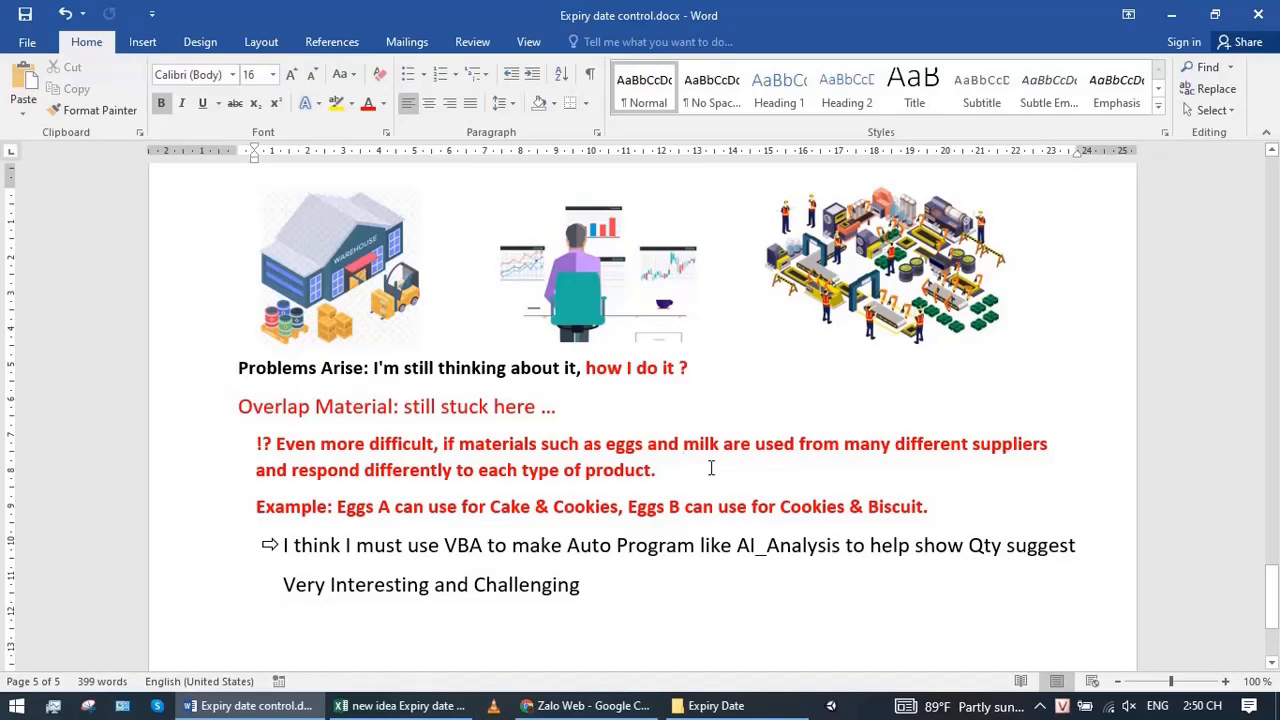
click(666, 470)
drag(944, 517, 258, 444)
Switch to the Excel workbook and review Product_Template_A, Product_Template_B and Product_Template_C in turn
click(395, 706)
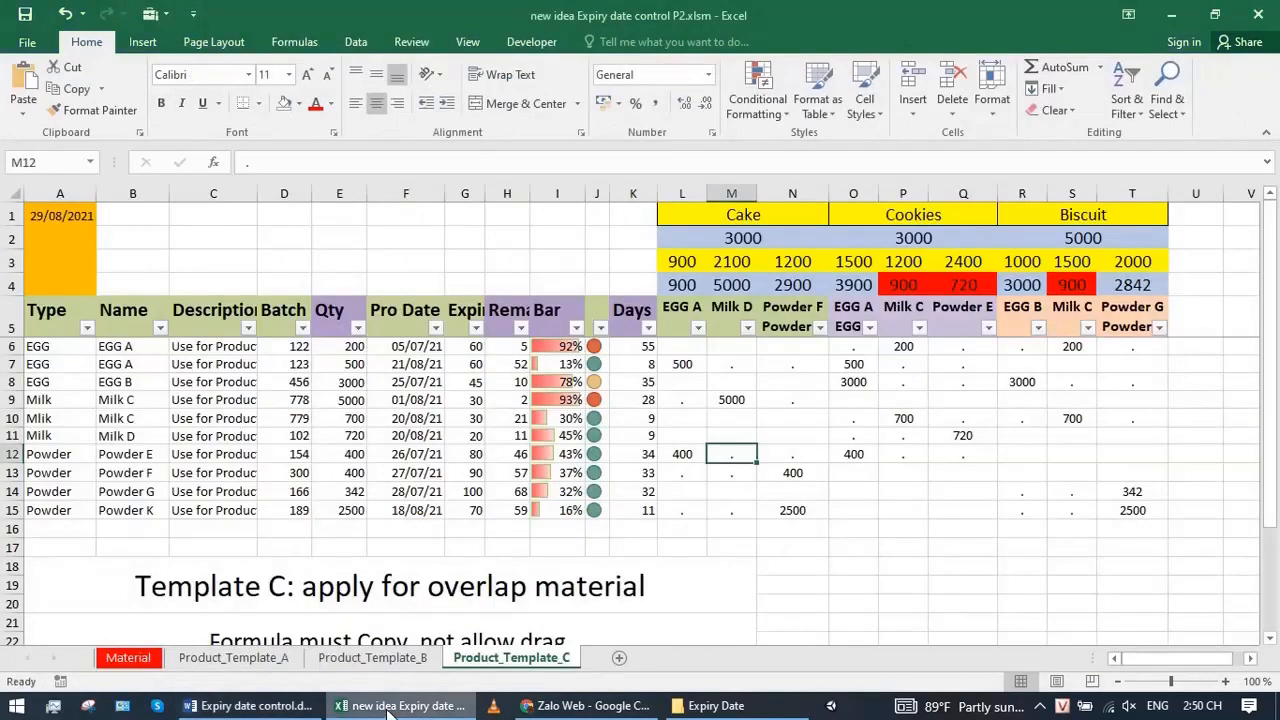
click(233, 657)
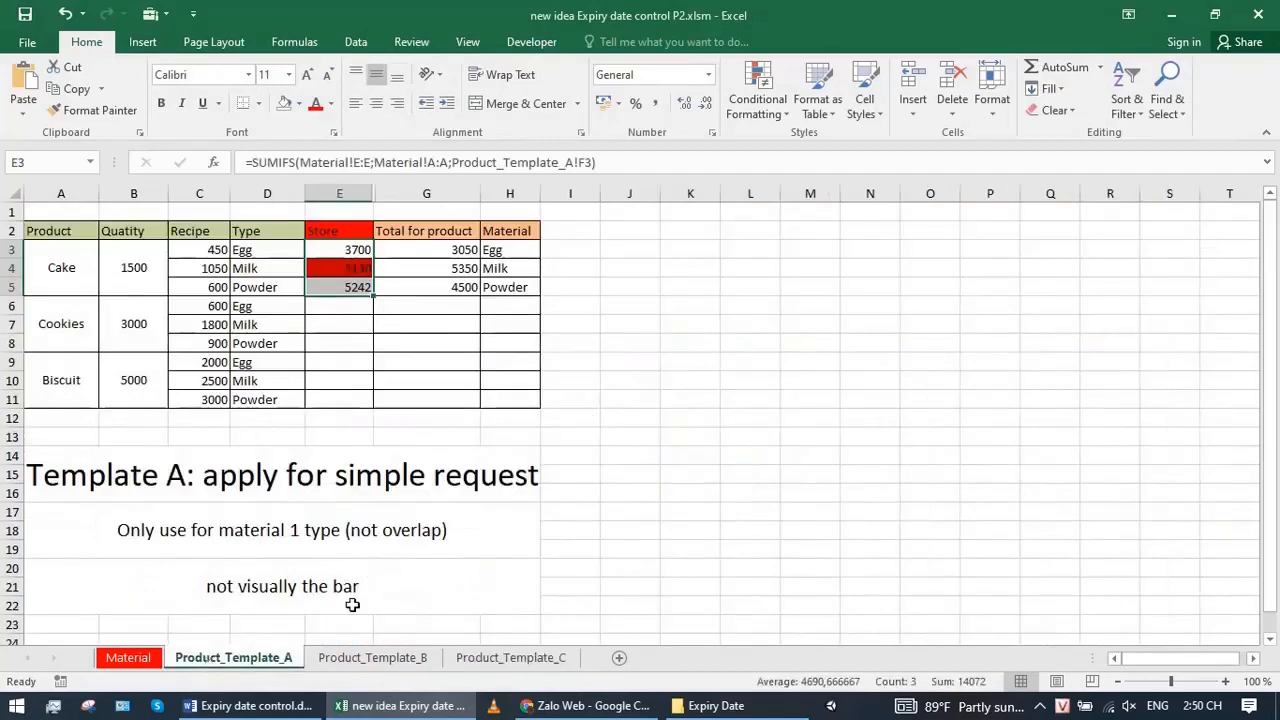
click(372, 657)
click(511, 657)
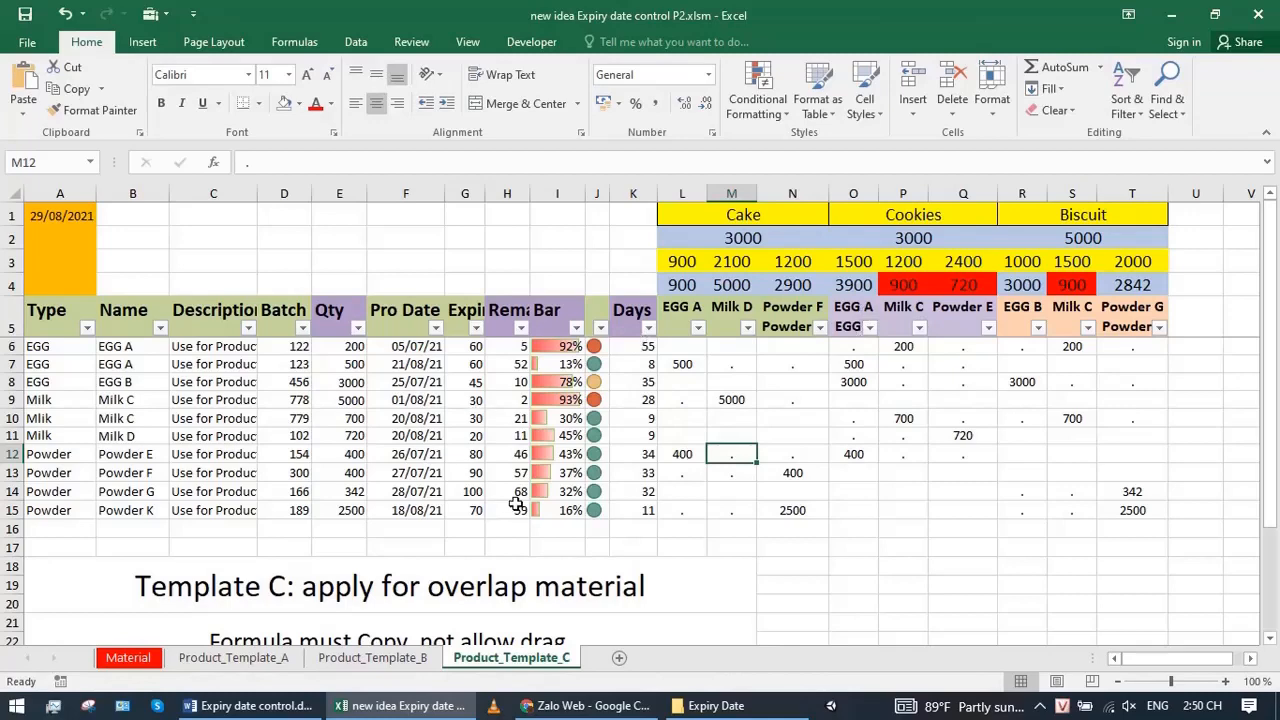
click(638, 544)
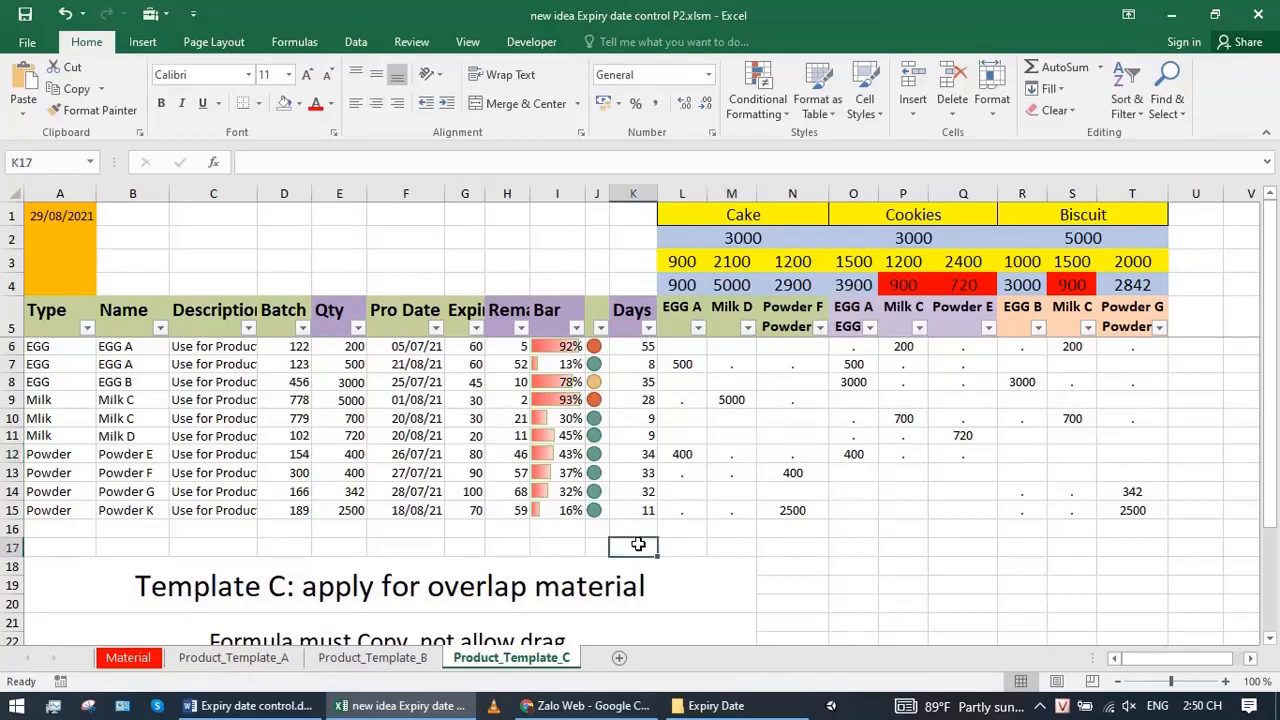
Switch back to the Word document and highlight the closing two lines about using VBA to suggest quantities
key(alt+Tab)
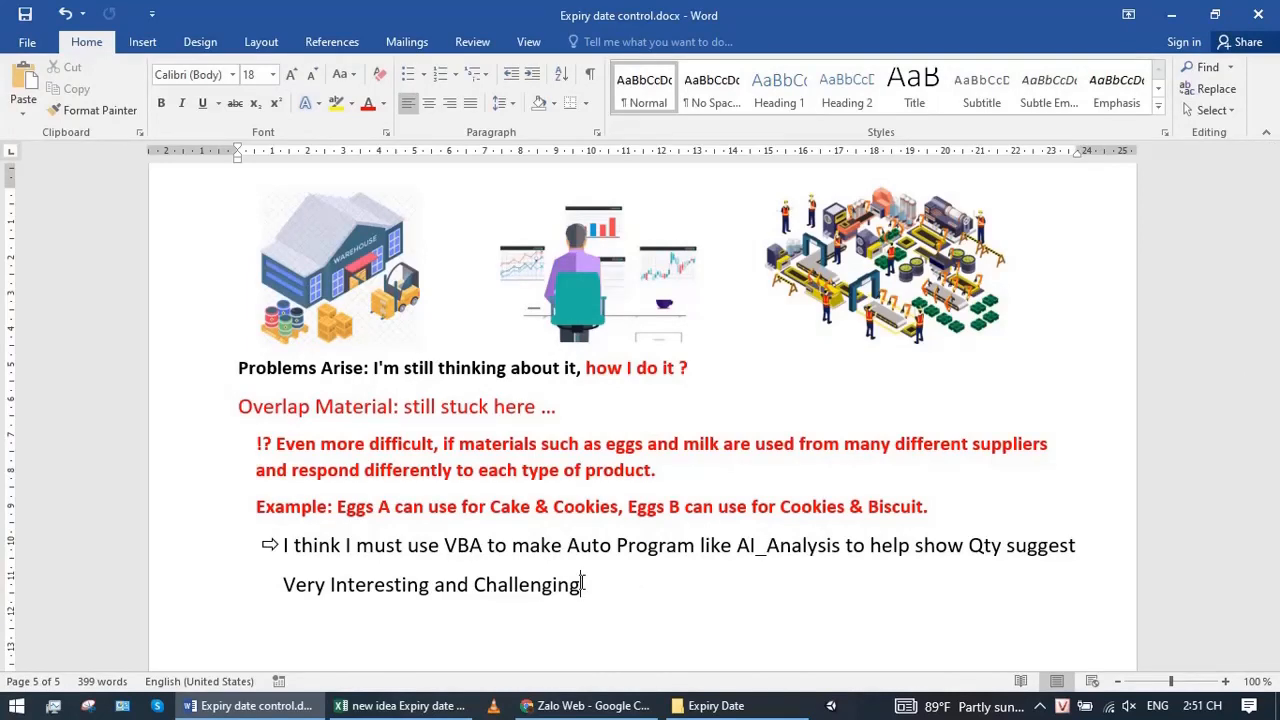
drag(583, 584, 283, 547)
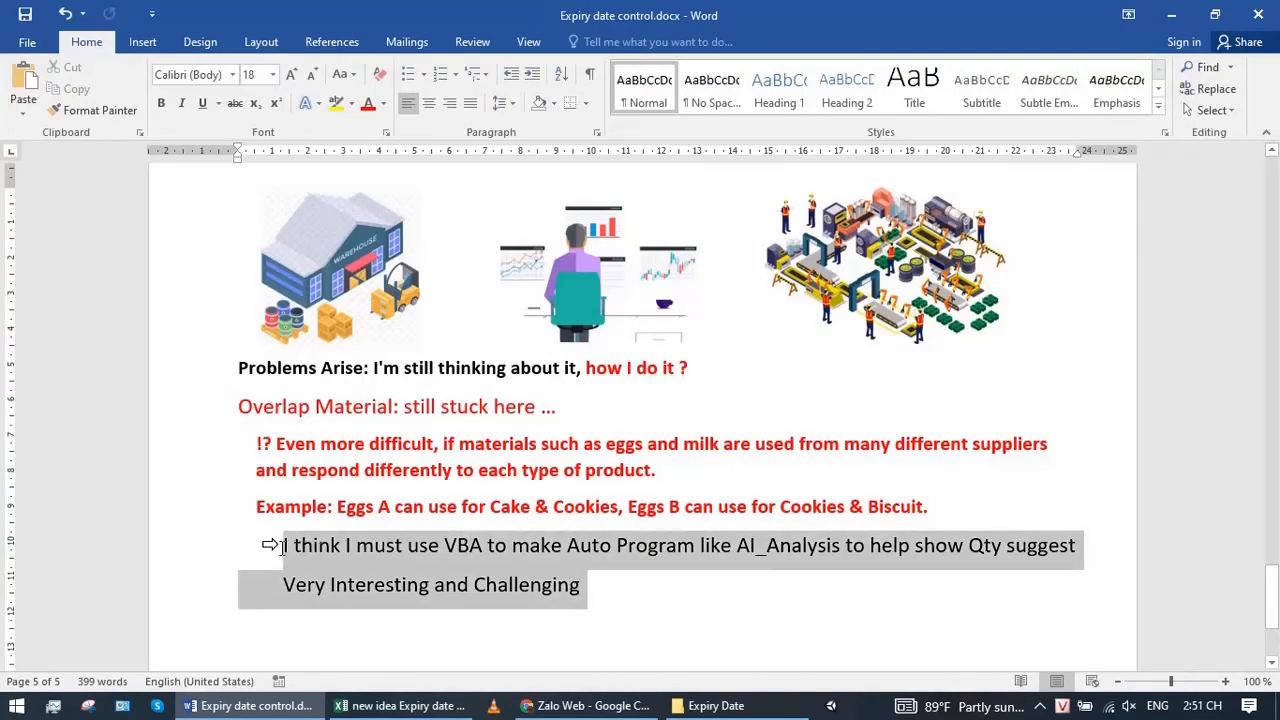
click(588, 585)
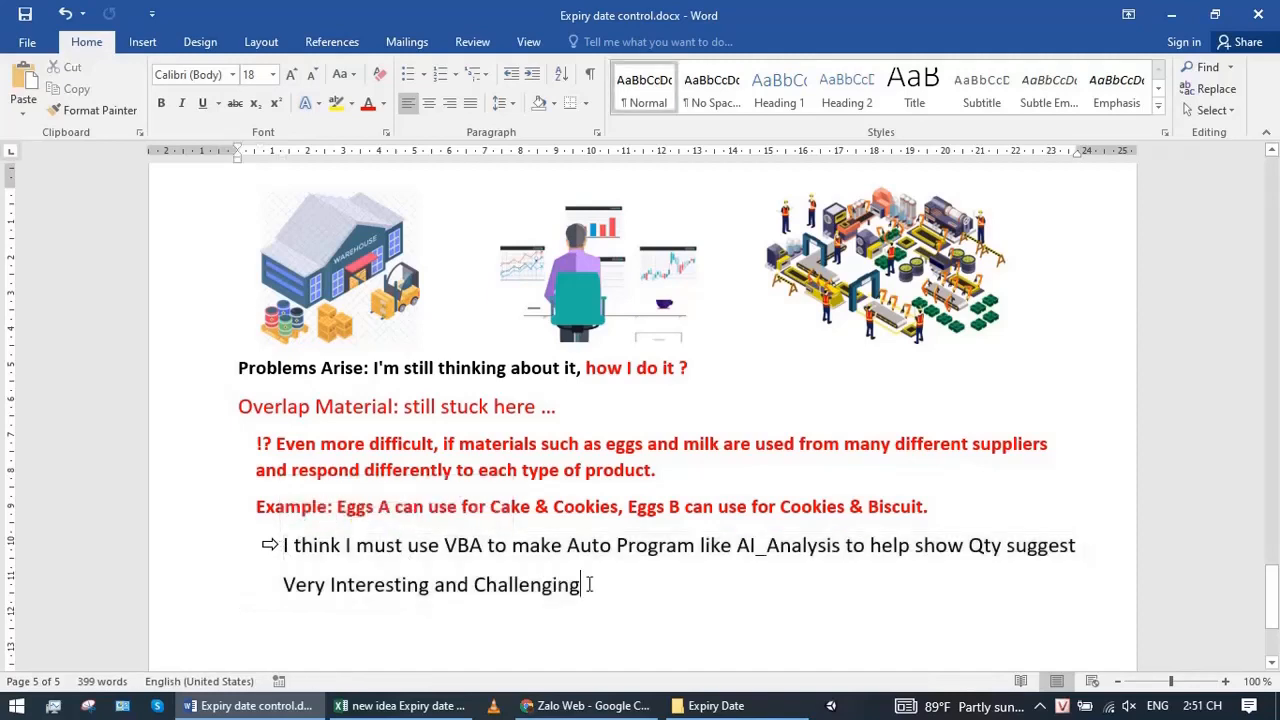